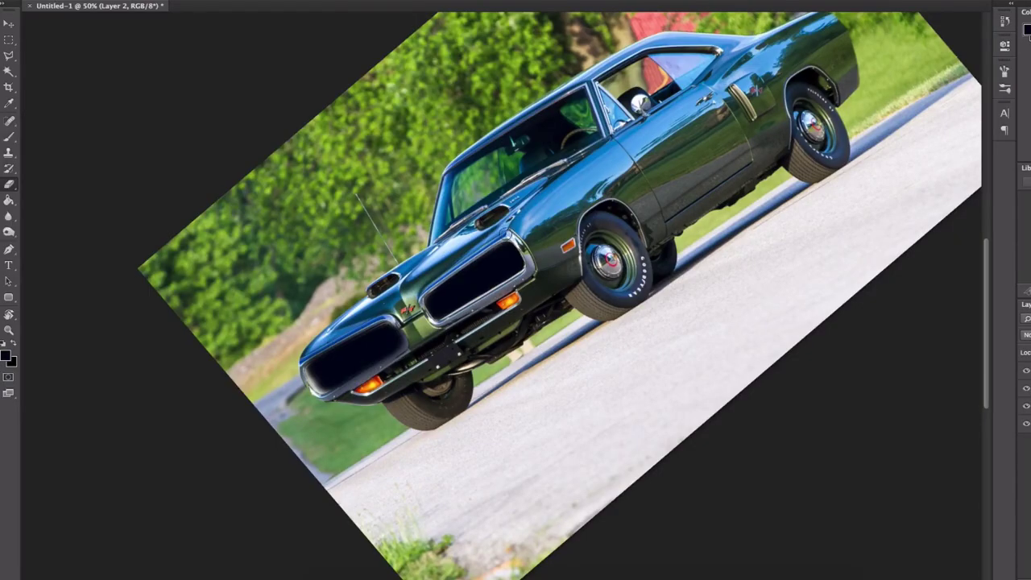
Step: Erase the black overspill from the chrome surround of the car's left grille opening
mouse_move(388, 326)
mouse_down()
mouse_move(408, 345)
mouse_move(324, 392)
mouse_move(310, 362)
mouse_up()
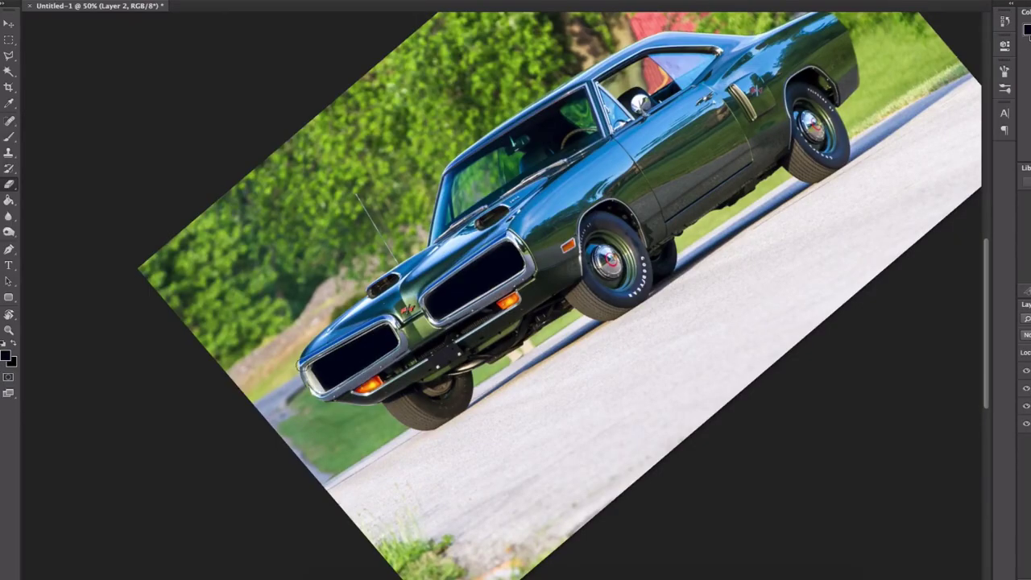
Step: On a new layer, paint over the front bumper and turn signals with dark green sampled from the bodywork
key(b)
key(super+shift+alt+n)
mouse_move(526, 288)
mouse_down()
mouse_move(338, 405)
mouse_move(356, 435)
mouse_up()
alt+click(548, 275)
mouse_move(556, 279)
mouse_down()
mouse_move(342, 393)
mouse_move(350, 443)
mouse_up()
right_click(556, 277)
key(Return)
alt+click(414, 328)
alt+click(349, 416)
drag(349, 443, 398, 405)
drag(516, 354, 369, 438)
key(super+z)
key(super+minus)
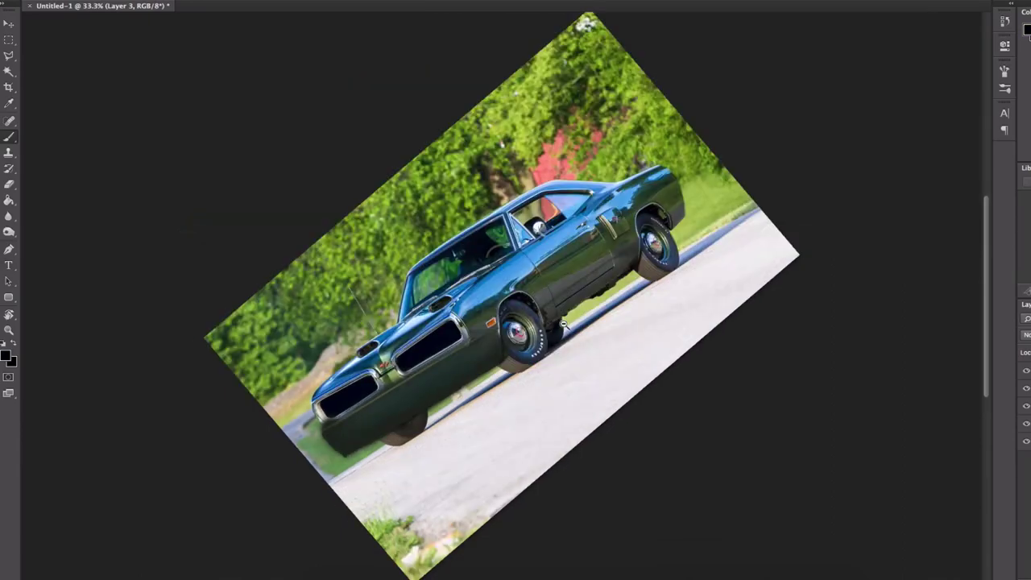
Step: Erase the green panel's edges so both chrome grille surrounds and the front tyre show cleanly
key(super+equal)
key(super+equal)
drag(181, 542, 322, 344)
key(e)
drag(291, 382, 412, 320)
mouse_move(453, 287)
mouse_down()
mouse_move(574, 219)
mouse_move(478, 279)
mouse_up()
mouse_move(411, 321)
mouse_down()
mouse_move(307, 381)
mouse_move(322, 448)
mouse_move(435, 397)
mouse_up()
mouse_move(507, 359)
mouse_down()
mouse_move(650, 266)
mouse_move(653, 177)
mouse_up()
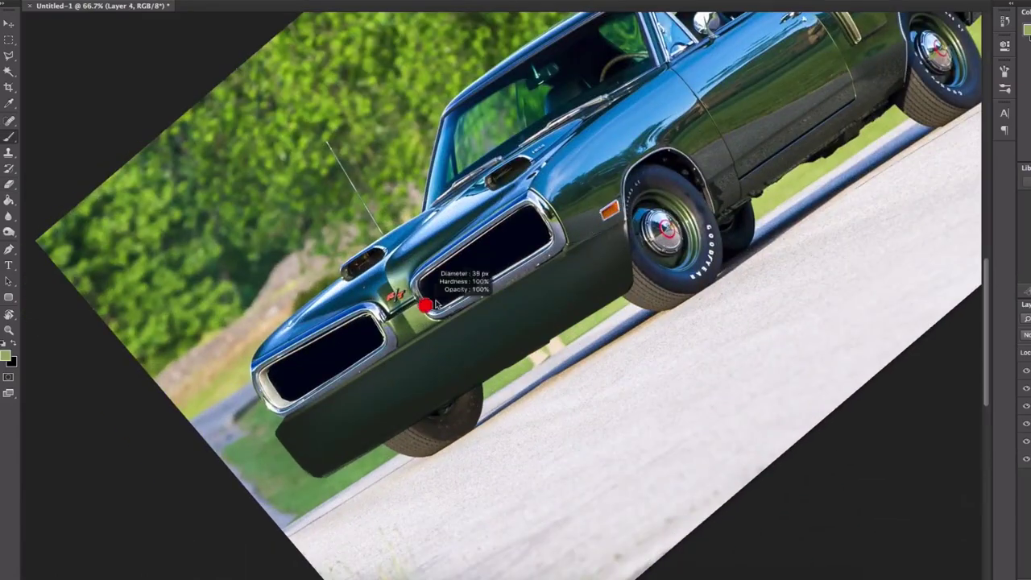
Step: Paint a light green highlight down the centre of the bumper panel on a separate layer
alt+click(631, 386)
drag(481, 307, 435, 399)
drag(396, 342, 440, 318)
drag(463, 409, 483, 424)
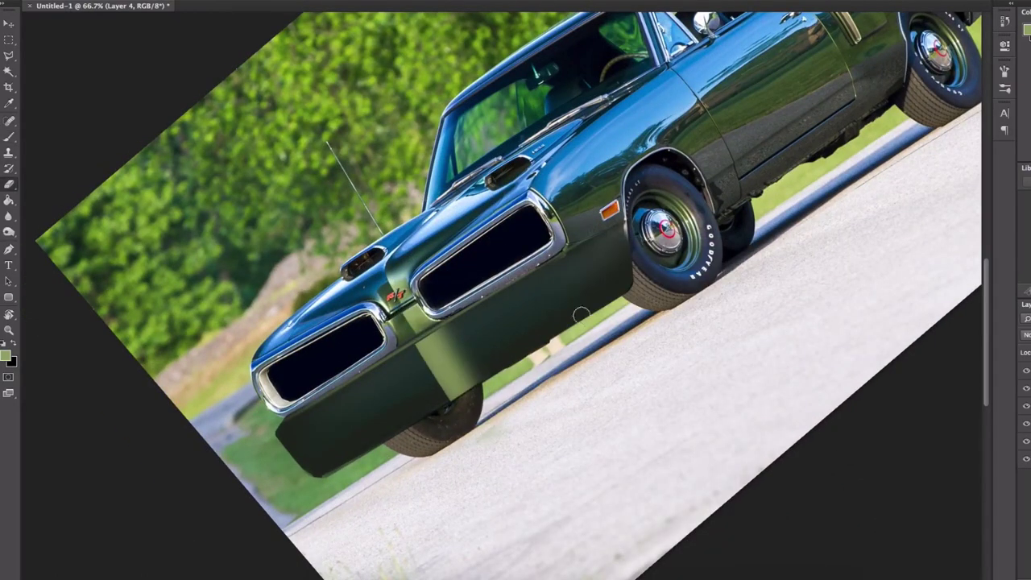
Step: Fade one side of the centre highlight on the bumper with a larger soft eraser
key(bracketright)
key(bracketright)
key(bracketright)
key(bracketright)
key(bracketright)
key(bracketright)
drag(508, 306, 482, 379)
Step: Paint the underside between the front and rear wheels black and erase the excess along its lower edge
key(b)
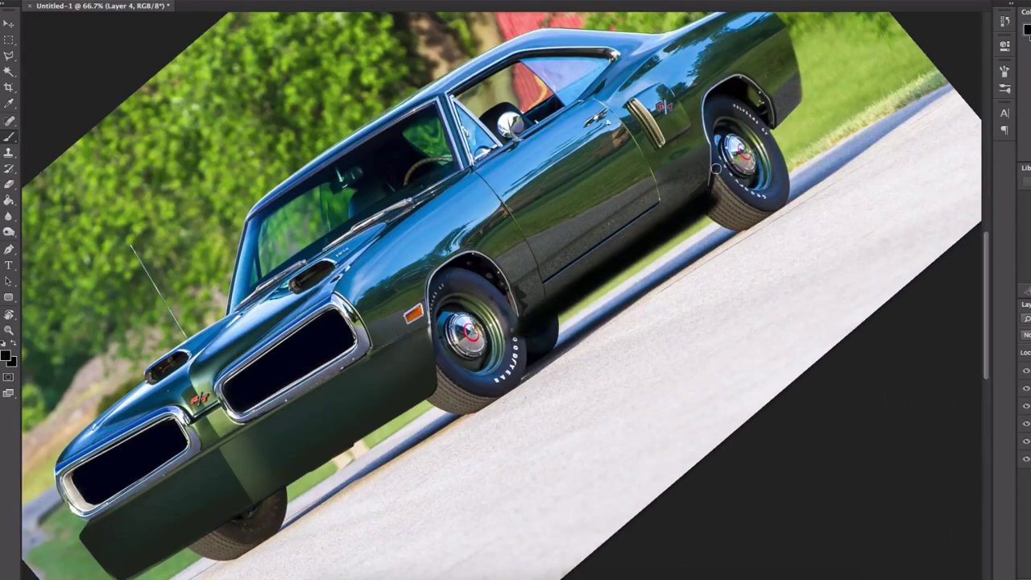
right_click(740, 140)
double_click(831, 457)
drag(568, 314, 704, 224)
key(super+z)
drag(518, 326, 499, 358)
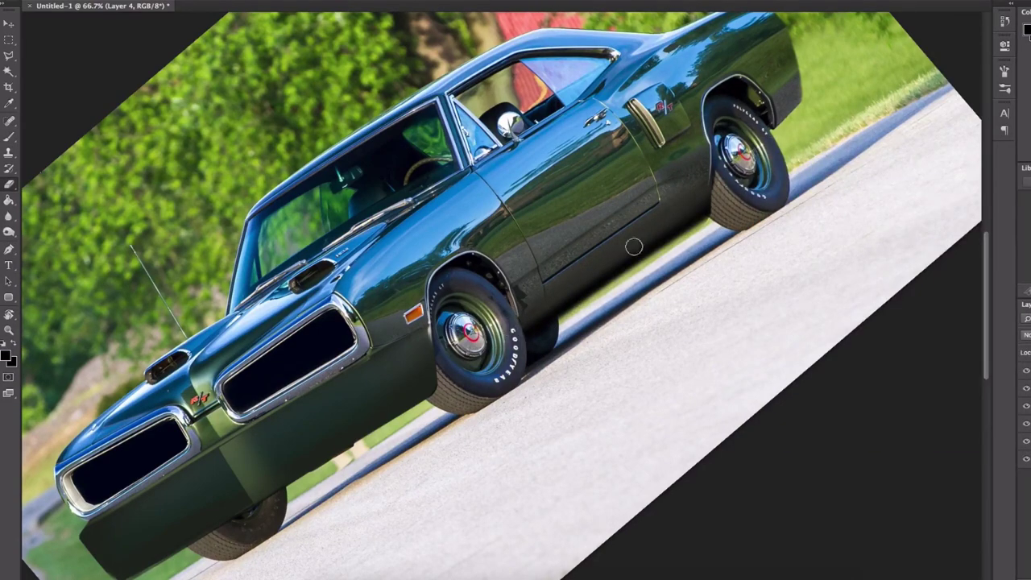
drag(566, 314, 701, 226)
key(super+minus)
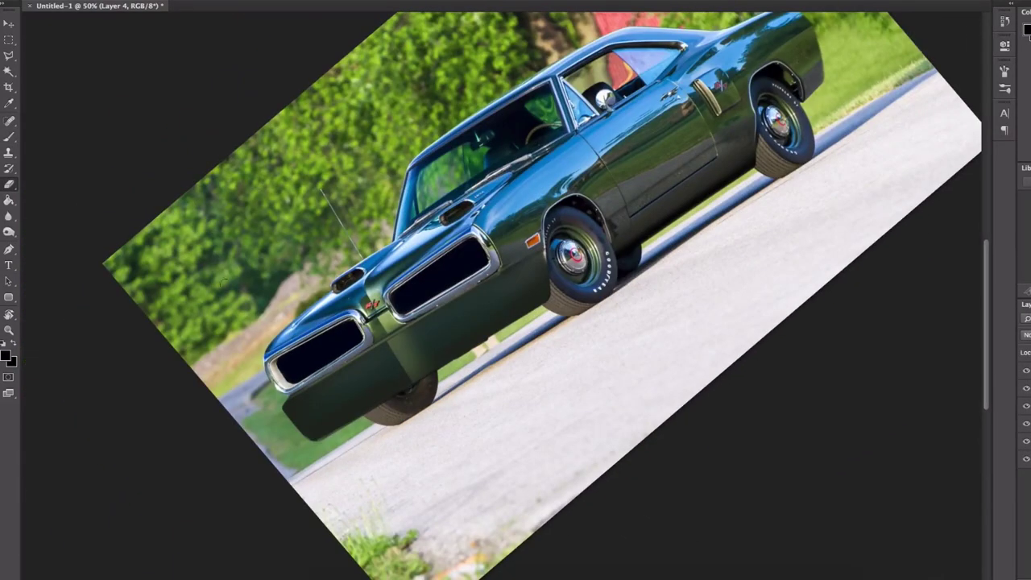
Step: Paint a black lower edge along the bottom of the front bumper panel and erase the overspill
key(b)
right_click(556, 294)
key(Return)
mouse_move(305, 433)
mouse_down()
mouse_move(399, 404)
mouse_move(544, 315)
mouse_move(544, 304)
mouse_move(475, 355)
mouse_up()
key(e)
key(b)
key(e)
drag(312, 446, 410, 399)
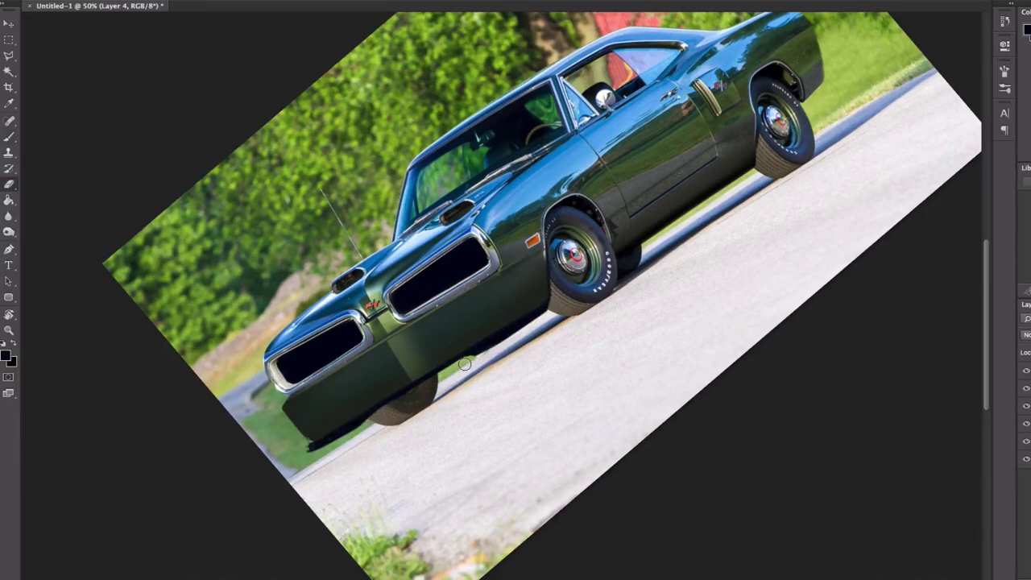
Step: On a new layer, paint a bluish highlight along the bumper's upper edge and trim it with the eraser
scroll(524, 267, up, 5)
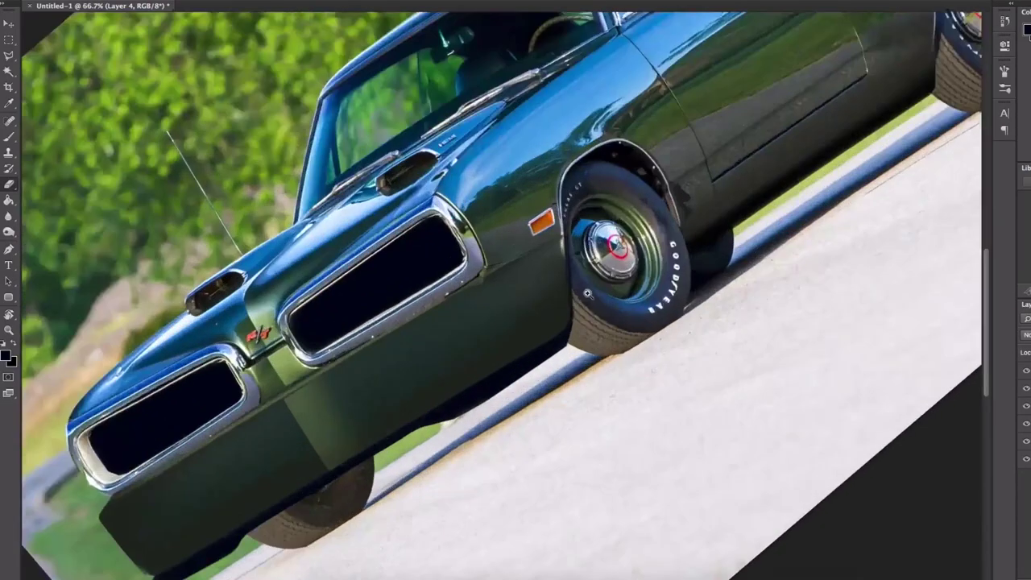
scroll(708, 275, down, 3)
key(b)
key(alt+shift+super+n)
mouse_move(589, 232)
mouse_down()
mouse_move(600, 232)
mouse_move(310, 395)
mouse_up()
key(e)
mouse_move(539, 264)
mouse_down()
mouse_move(625, 219)
mouse_move(311, 398)
mouse_move(423, 313)
mouse_up()
drag(469, 280, 590, 215)
drag(320, 378, 444, 311)
mouse_move(620, 206)
mouse_down()
mouse_move(413, 319)
mouse_move(446, 299)
mouse_up()
Step: Paint sampled body tones along the bumper's upper crease to blend it into the front fender
key(super+minus)
scroll(506, 343, up, 1)
key(b)
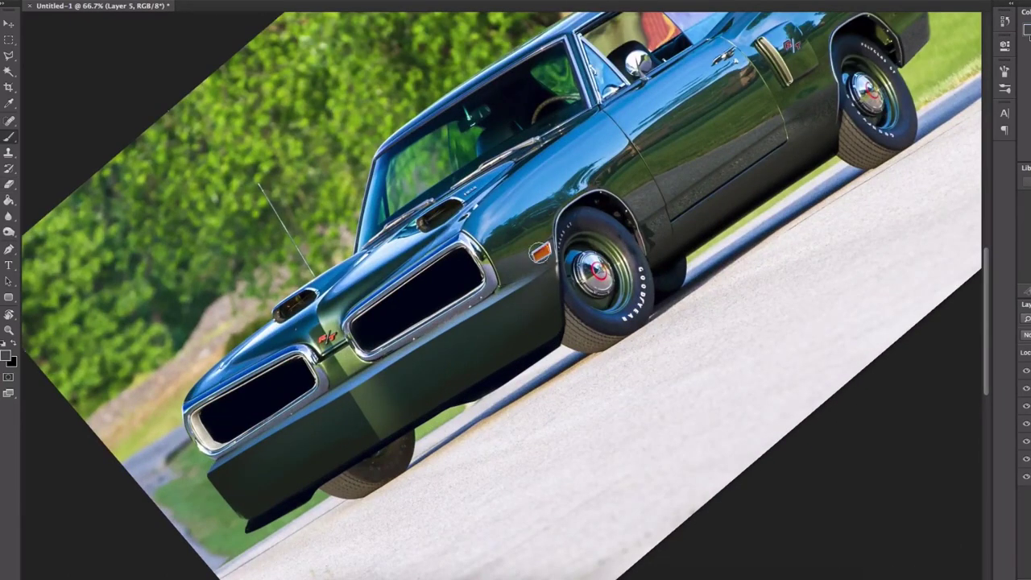
right_click(551, 268)
key(Return)
alt+click(439, 342)
alt+click(443, 328)
drag(356, 383, 540, 276)
Step: Soften the centre highlight on the bumper panel with the eraser
scroll(561, 321, down, 3)
scroll(606, 340, up, 4)
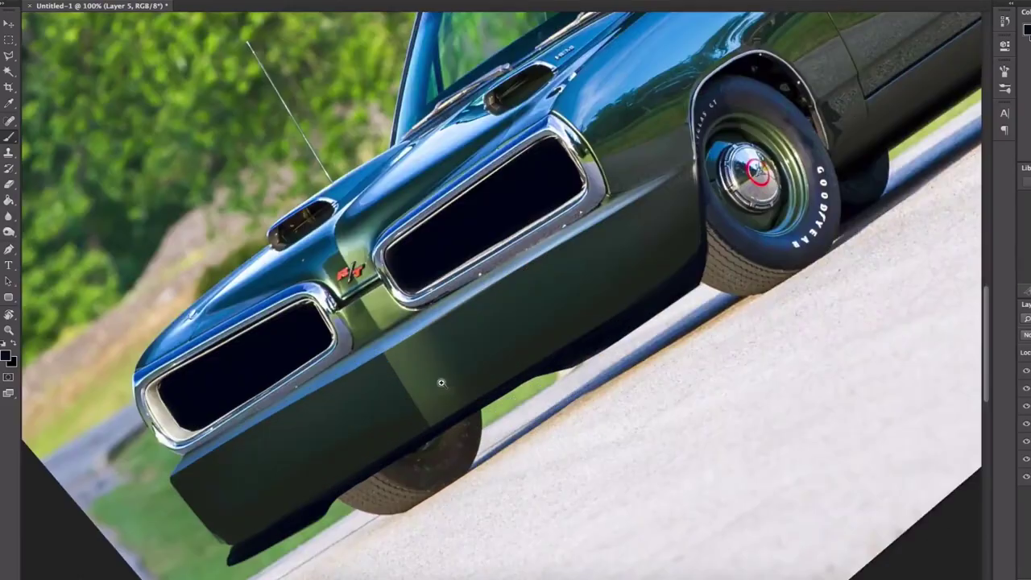
key(e)
right_click(470, 373)
key(Return)
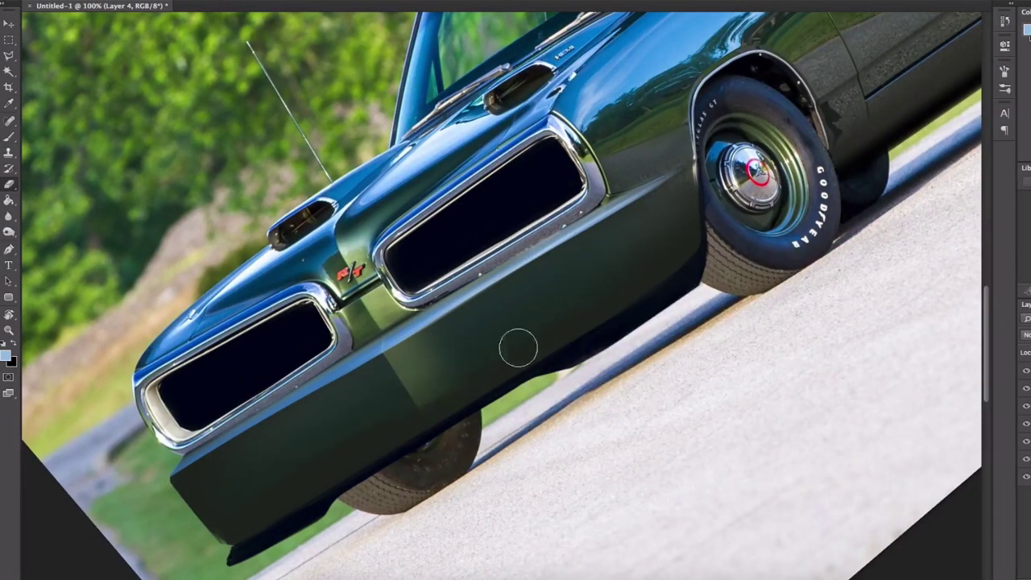
scroll(516, 322, down, 1)
drag(567, 344, 554, 368)
Step: Remove the dark piece hanging below the rear bumper with the Clone Stamp tool
key(b)
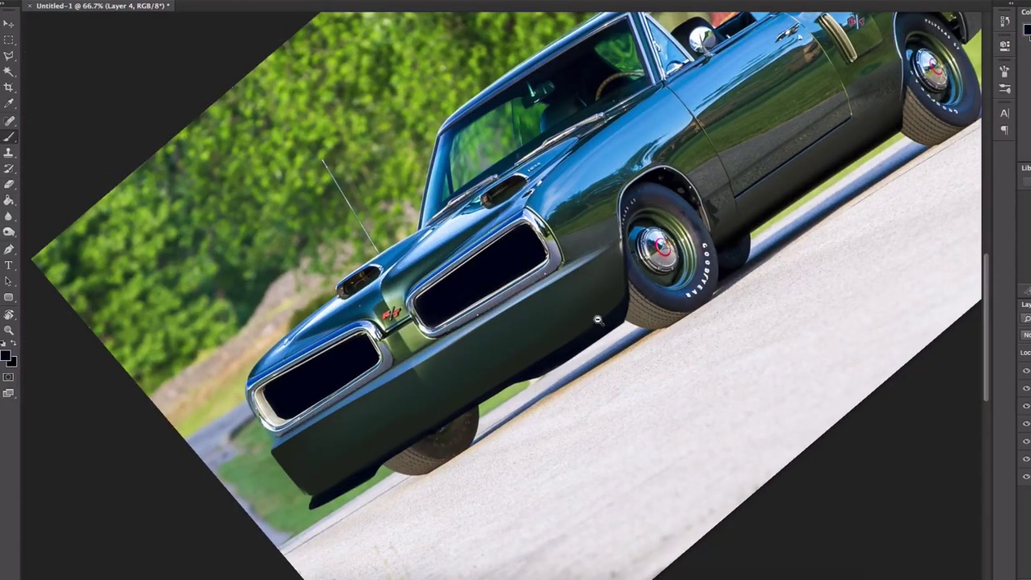
scroll(604, 333, down, 2)
scroll(689, 193, up, 2)
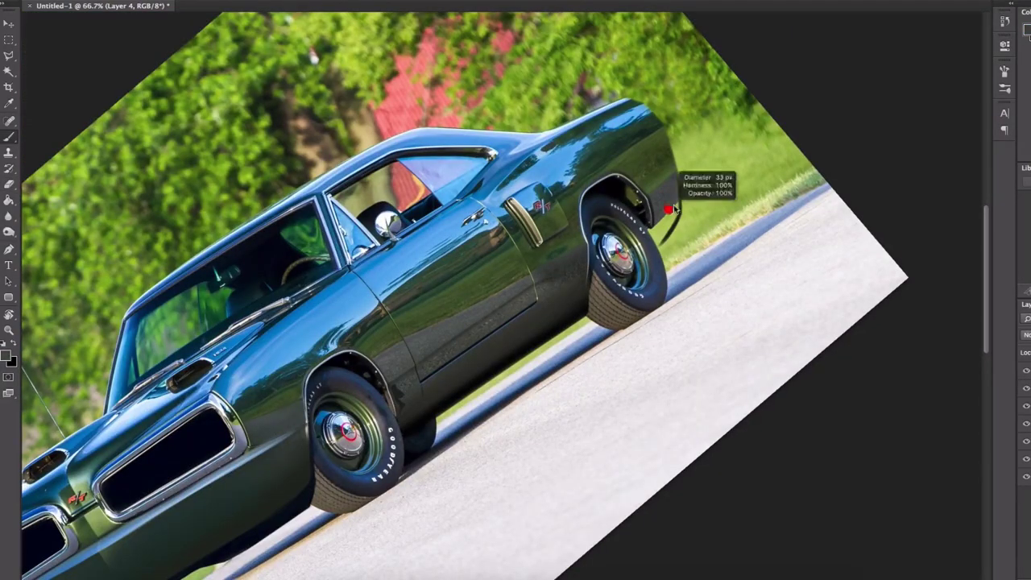
click(12, 155)
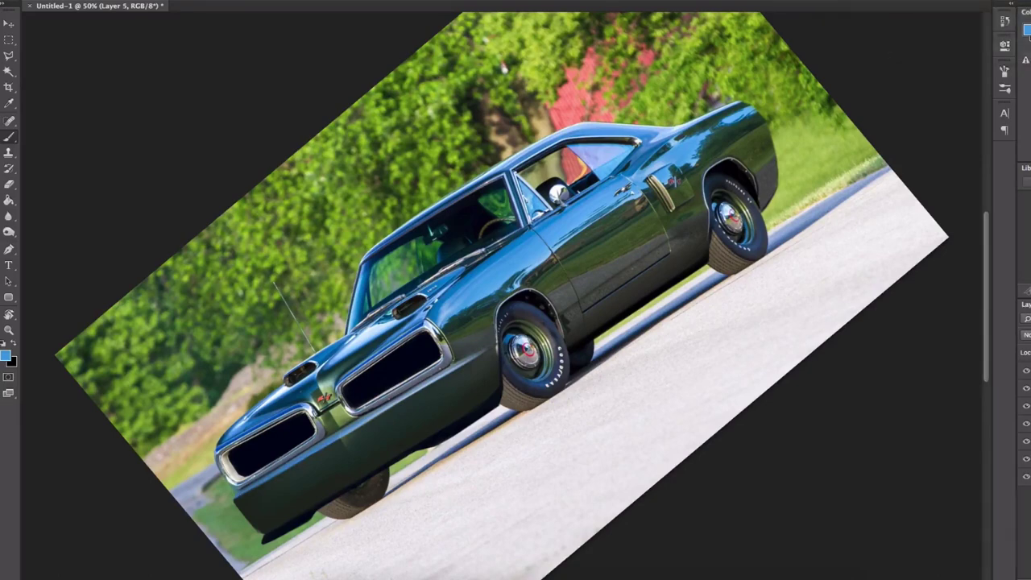
Step: On a new layer, paint sampled body greens over the lower grille surrounds and bumper to blend them together
key(alt+shift+super+n)
alt+click(470, 341)
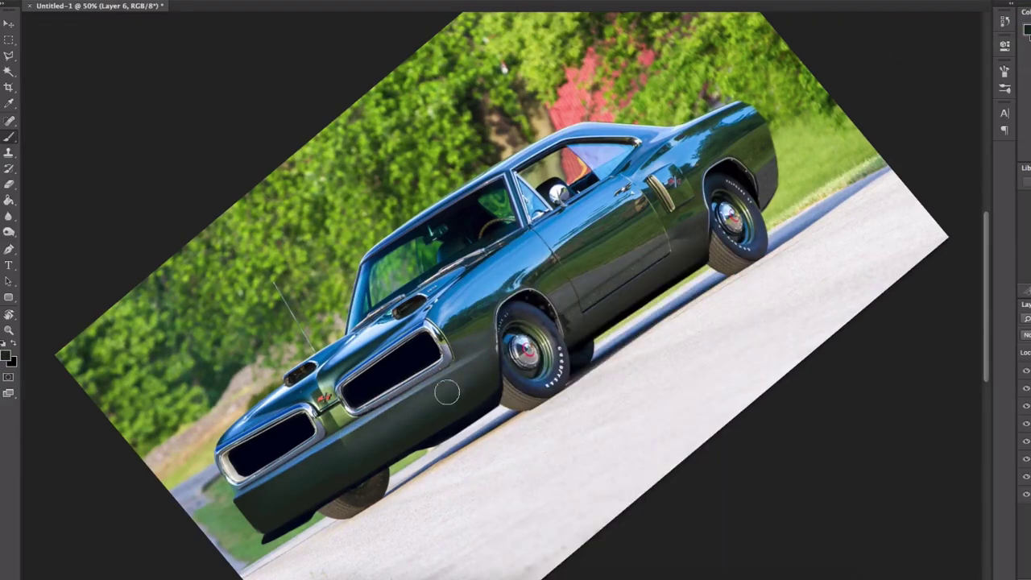
alt+click(598, 273)
drag(371, 414, 364, 414)
drag(472, 352, 390, 391)
mouse_move(496, 337)
mouse_down()
mouse_move(244, 483)
mouse_move(460, 357)
mouse_move(234, 506)
mouse_move(264, 511)
mouse_move(230, 509)
mouse_up()
alt+click(335, 442)
alt+click(484, 396)
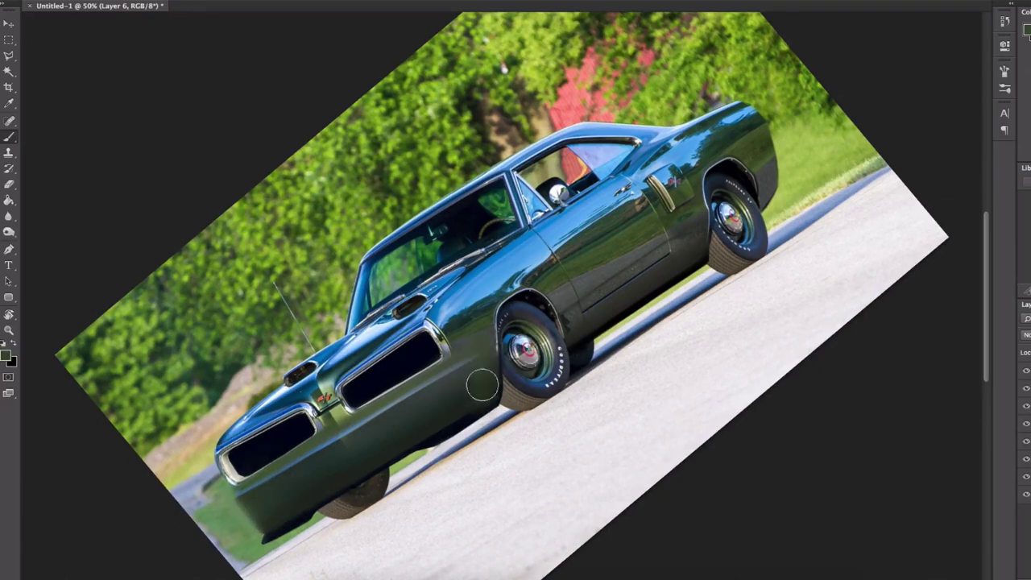
mouse_move(482, 405)
mouse_down()
mouse_move(437, 441)
mouse_move(251, 530)
mouse_up()
Step: On another new layer, paint a long black air opening in the lower bumper and shape it with the eraser
alt+click(565, 344)
key(super+shift+alt+n)
key(e)
mouse_move(403, 437)
mouse_down()
mouse_move(351, 470)
mouse_move(396, 438)
mouse_up()
mouse_move(247, 514)
mouse_down()
mouse_move(467, 391)
mouse_move(498, 400)
mouse_move(774, 150)
mouse_up()
scroll(465, 386, up, 2)
scroll(302, 403, down, 3)
scroll(433, 395, up, 2)
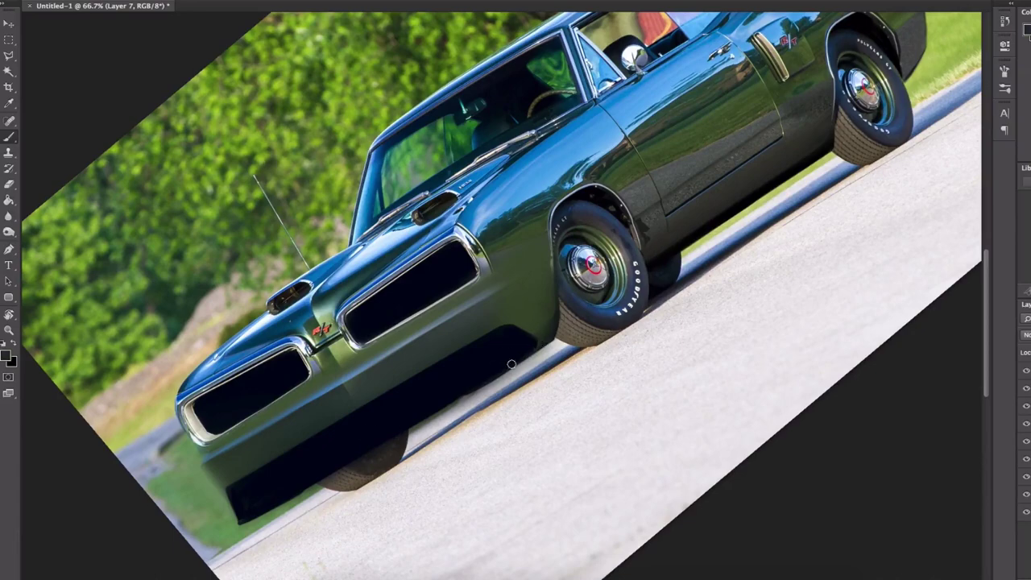
Step: Paint a thin dark green lip along the lower edge of the black bumper opening
scroll(437, 340, up, 1)
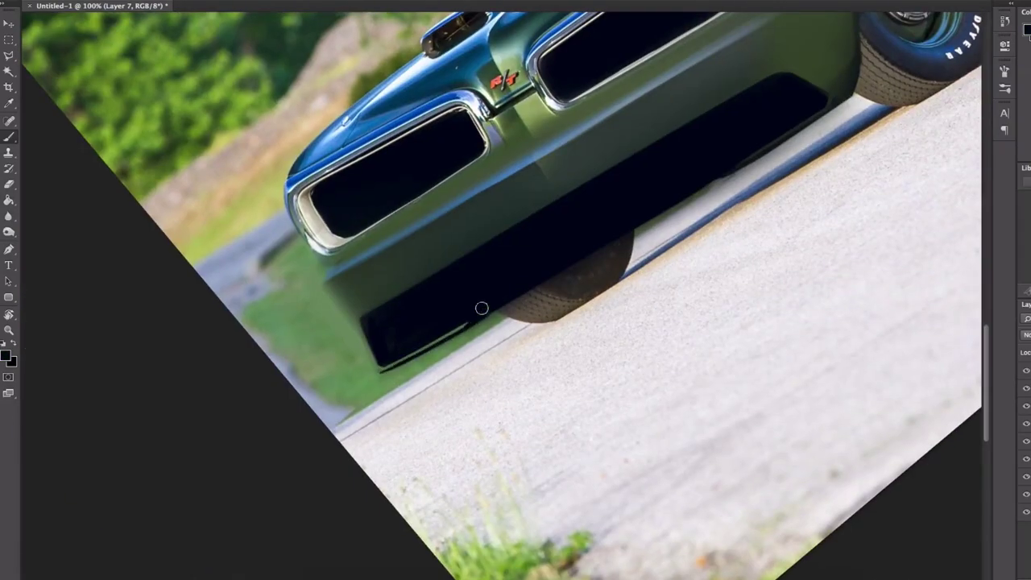
scroll(700, 302, down, 1)
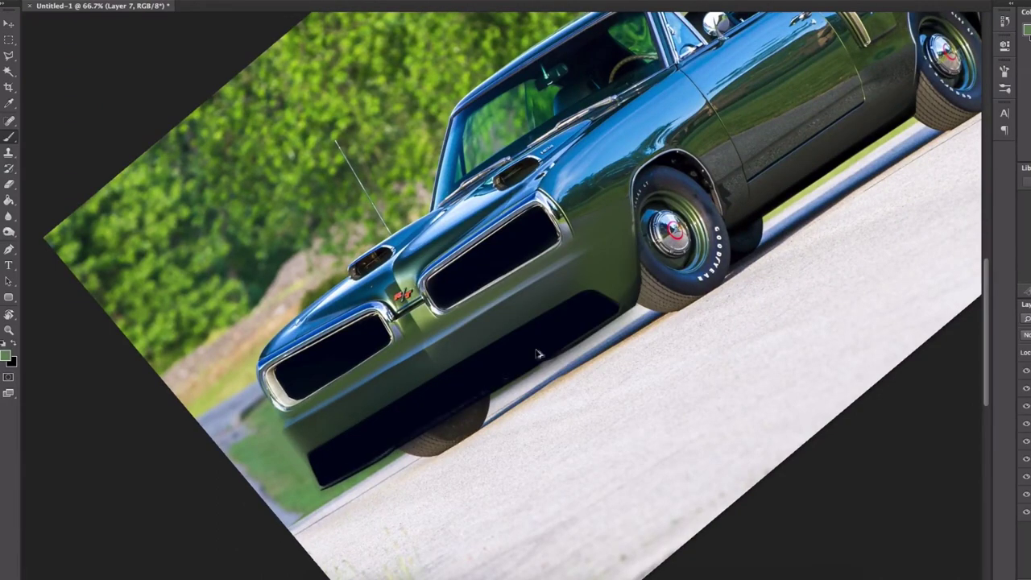
scroll(650, 362, down, 3)
scroll(610, 333, up, 3)
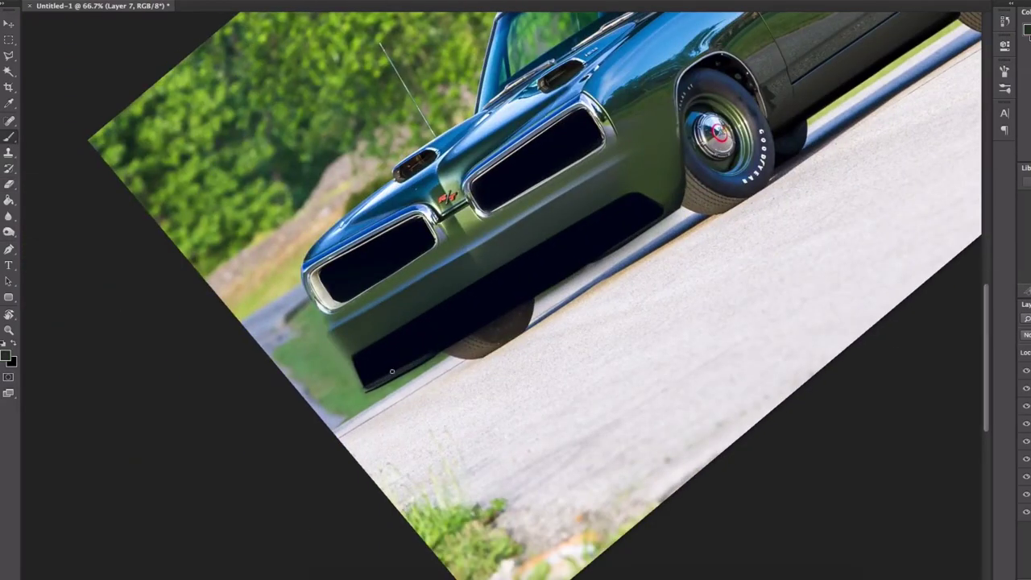
drag(433, 349, 665, 214)
alt+click(667, 212)
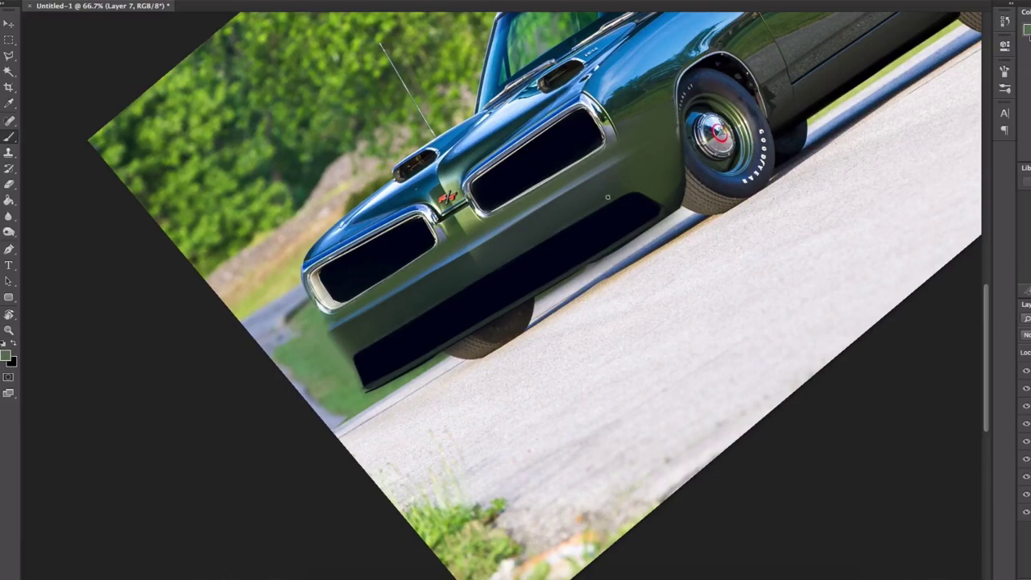
Step: Try to paint over the bumper's outer left corner with a sampled colour
scroll(622, 275, down, 2)
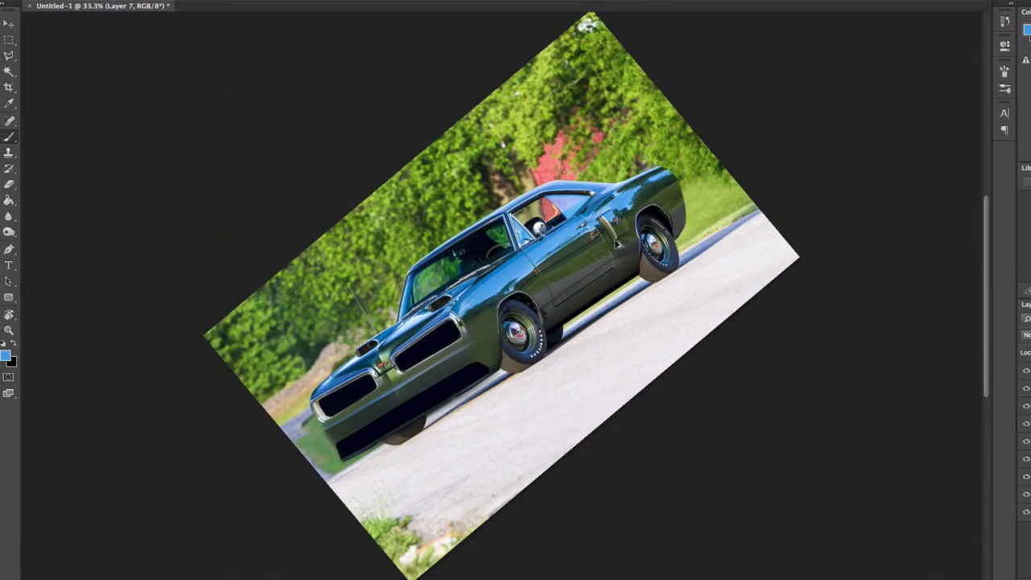
scroll(376, 451, up, 2)
alt+click(282, 446)
drag(293, 431, 311, 462)
scroll(694, 371, down, 1)
key(super+z)
Step: Trim the bumper's outer left corner and paint sampled black along the lower edge of the opening
key(e)
scroll(419, 445, up, 2)
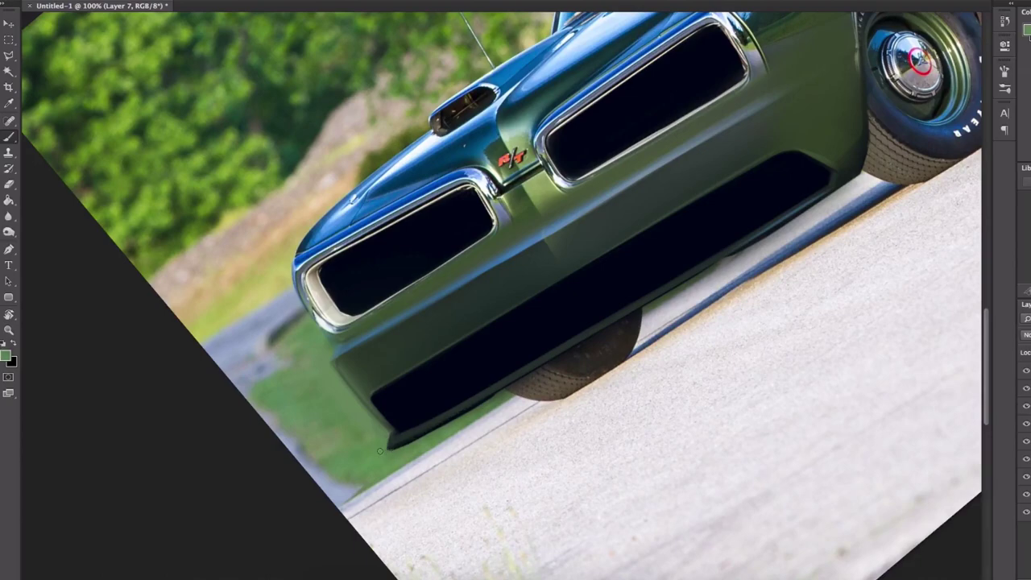
alt+click(436, 389)
drag(540, 367, 432, 418)
drag(604, 308, 534, 350)
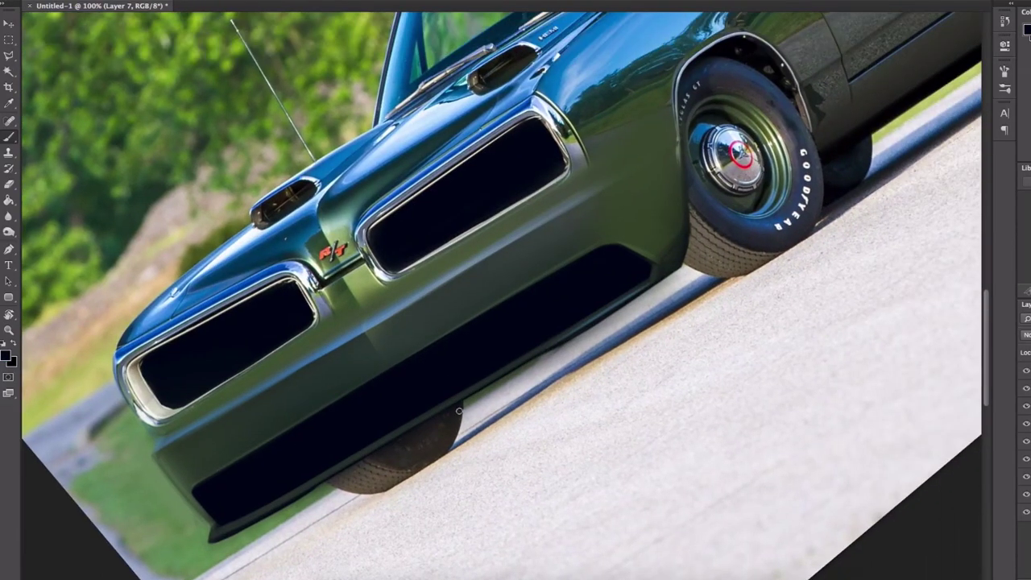
scroll(569, 370, down, 2)
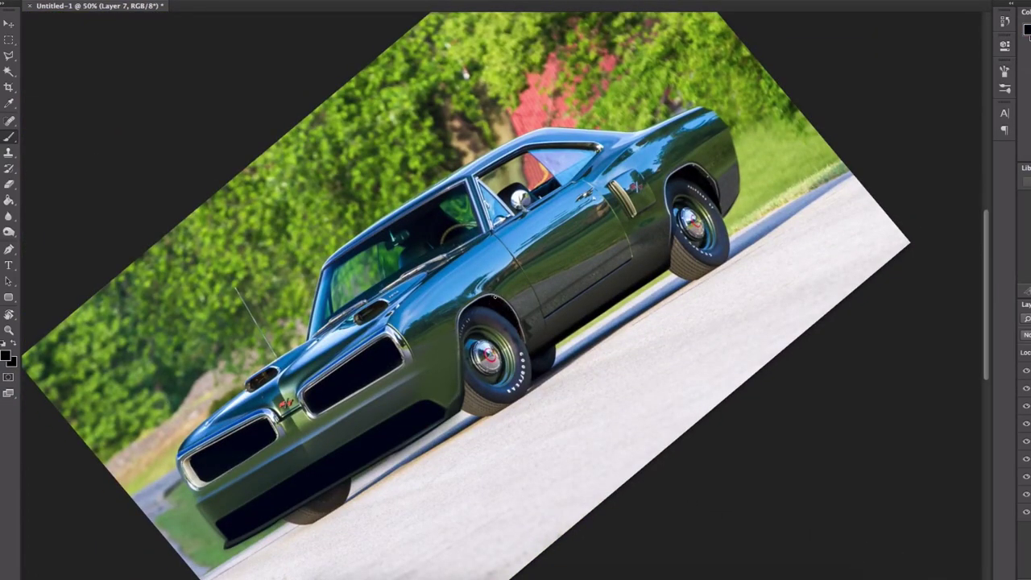
drag(327, 465, 505, 341)
drag(587, 204, 484, 237)
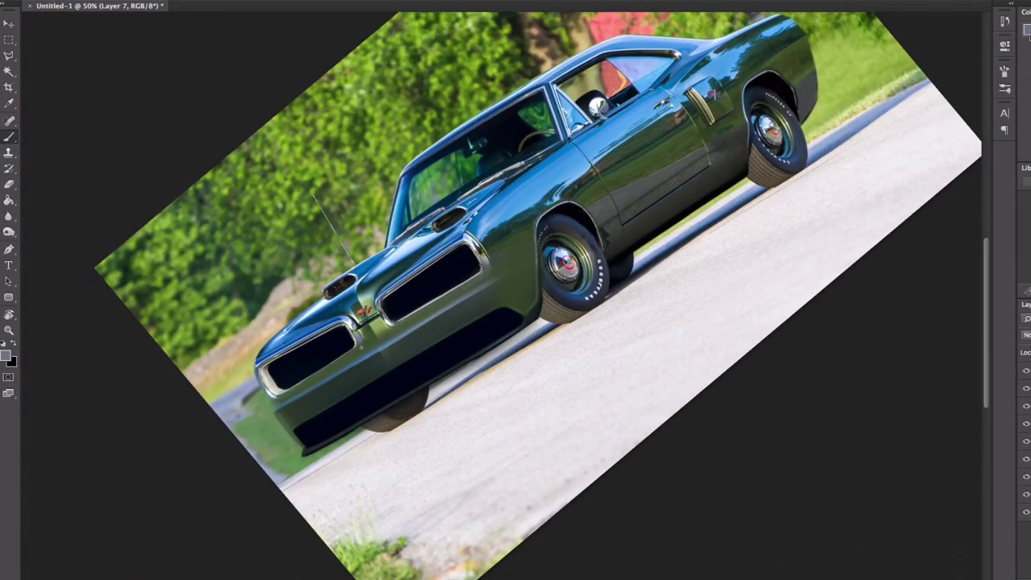
Step: Paint sampled body green over the R/T emblem and the gap between the two grille openings
scroll(502, 296, up, 2)
scroll(502, 296, right, 2)
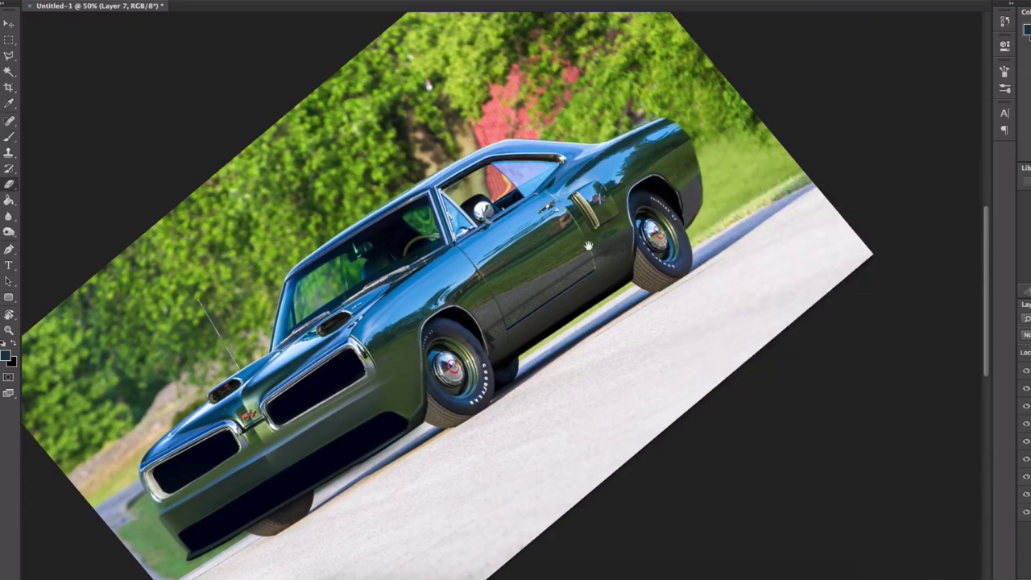
key(b)
alt+click(262, 423)
mouse_move(257, 411)
mouse_down()
mouse_move(263, 427)
mouse_move(253, 429)
mouse_move(266, 434)
mouse_move(345, 330)
mouse_up()
alt+click(246, 427)
alt+click(263, 417)
super+click(346, 330)
super+click(345, 330)
alt+click(348, 322)
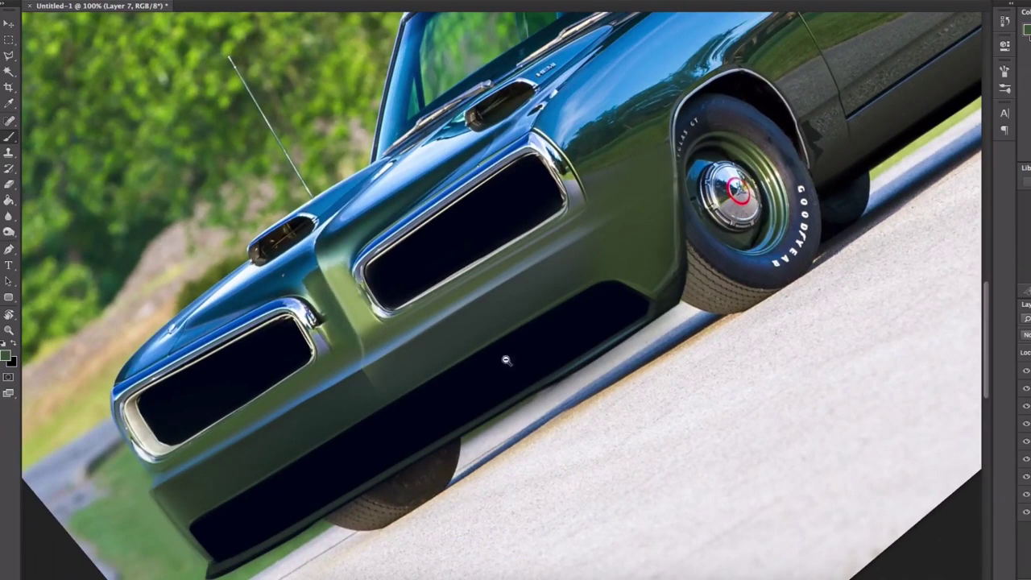
drag(340, 295, 347, 330)
Step: Touch up the bumper around the upper edge of the black opening with sampled colours
alt+click(525, 361)
alt+click(524, 362)
drag(521, 321, 514, 325)
alt+click(538, 305)
key(r)
key(Escape)
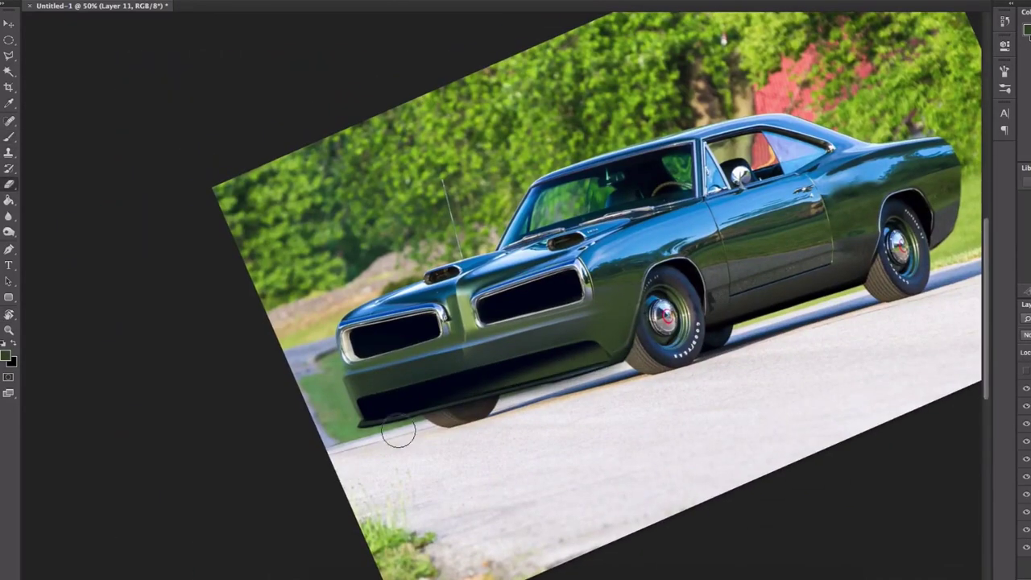
Step: Paint a soft reflection inside the lower part of the black bumper opening with an adjusted brush
mouse_move(512, 380)
mouse_down()
mouse_move(606, 354)
mouse_move(590, 363)
mouse_up()
right_click(626, 235)
key(Return)
key(b)
drag(358, 419, 483, 395)
key(e)
right_click(482, 396)
key(Return)
Step: Fade the reflection inside the black opening with a resized eraser
mouse_move(371, 419)
mouse_down()
mouse_move(489, 406)
mouse_move(459, 384)
mouse_move(370, 465)
mouse_move(326, 421)
mouse_move(369, 397)
mouse_up()
right_click(564, 386)
key(Return)
right_click(805, 329)
key(Return)
drag(491, 381, 542, 368)
Step: Paint a sampled blue highlight along the bumper just above the black opening on a separate layer
key(b)
super+click(358, 392)
right_click(692, 240)
key(Return)
drag(510, 313, 550, 302)
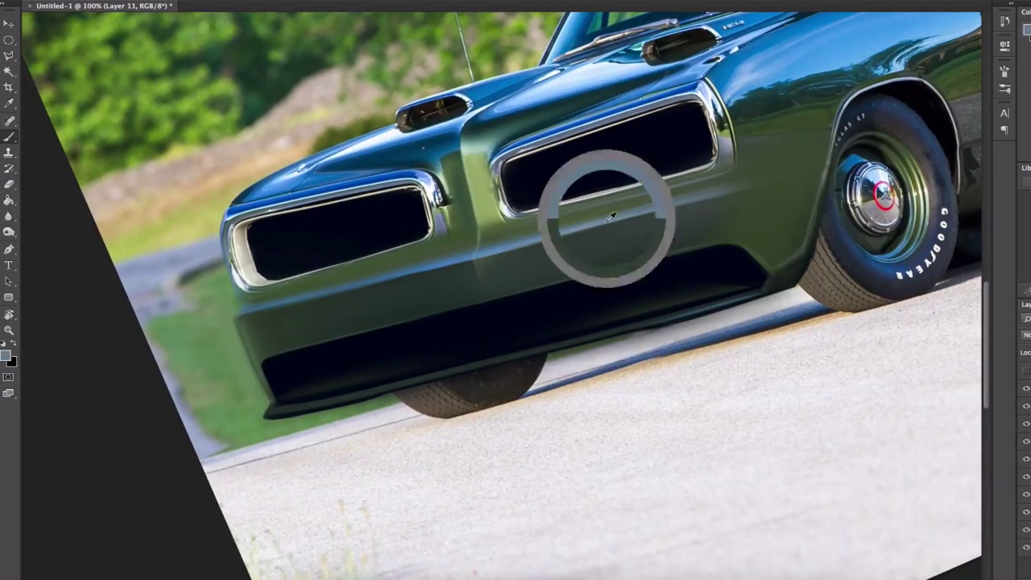
right_click(644, 233)
key(Escape)
drag(269, 359, 269, 363)
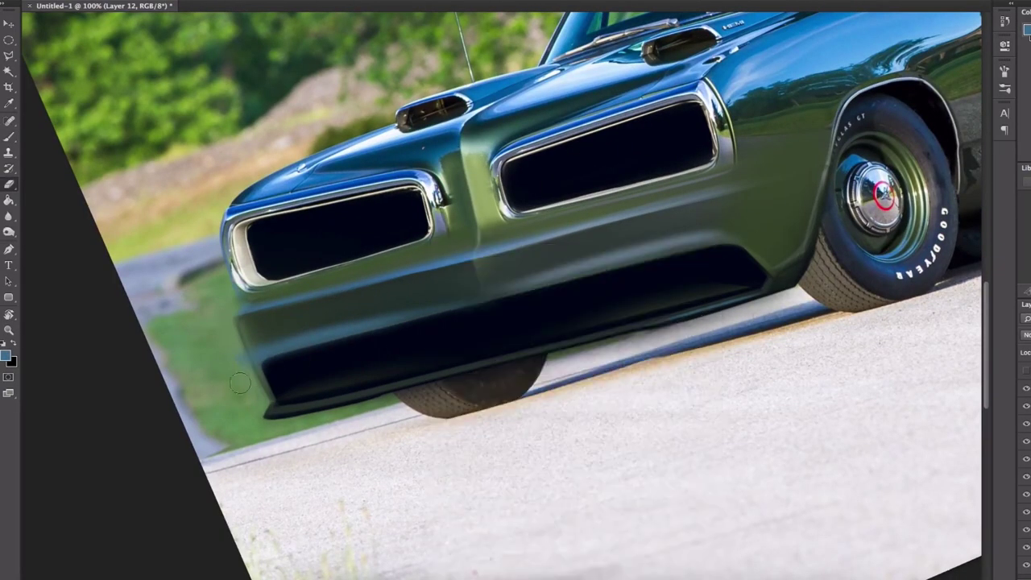
Step: Fade the blue highlight along the upper edge of the black lower bumper opening with a resized eraser
drag(465, 315, 713, 298)
super+click(520, 346)
key(bracketright)
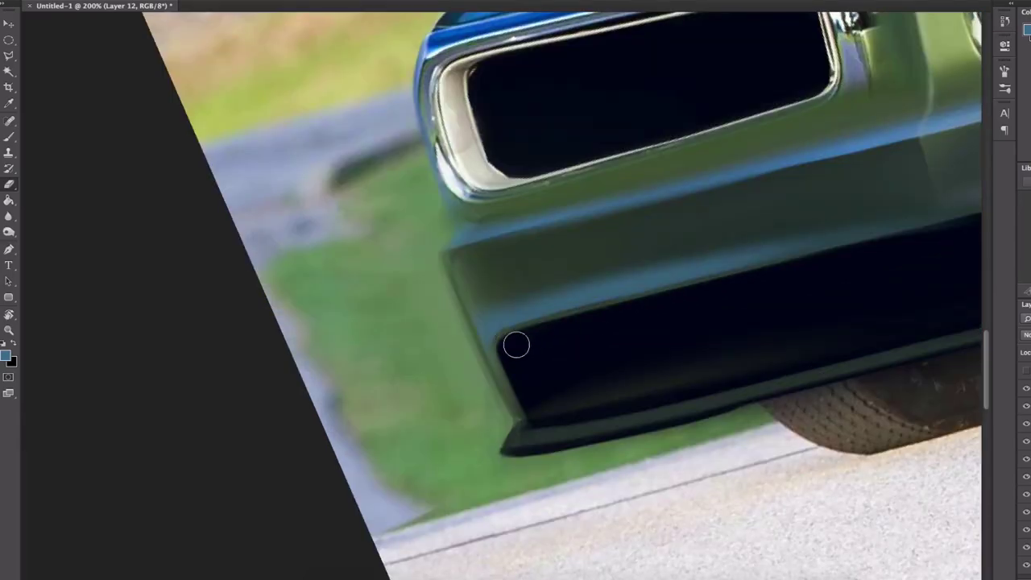
drag(511, 341, 642, 307)
drag(857, 246, 222, 385)
drag(222, 385, 809, 256)
Step: Reshape the inner ends of the two black grille openings with sampled colours and add a central divider in the lower opening
alt+click(707, 322)
alt+click(706, 322)
right_click(731, 242)
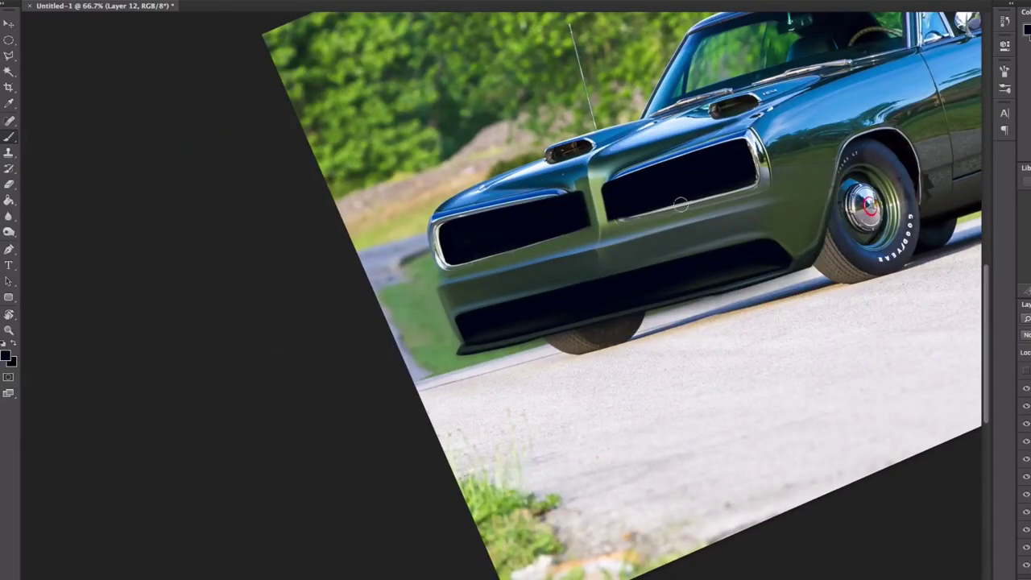
right_click(681, 234)
key(Escape)
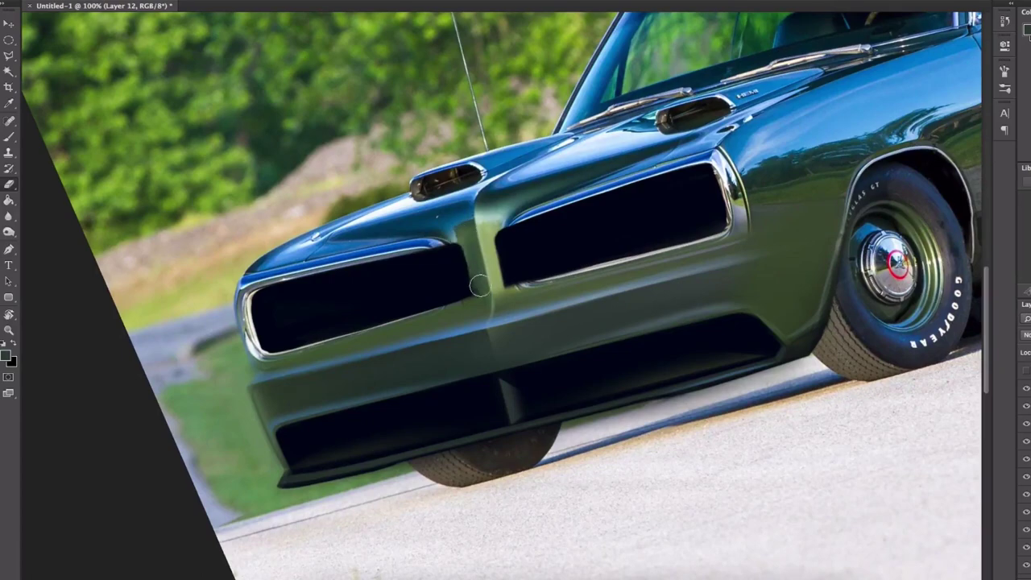
drag(607, 306, 660, 350)
key(super+minus)
key(super+minus)
drag(738, 277, 653, 280)
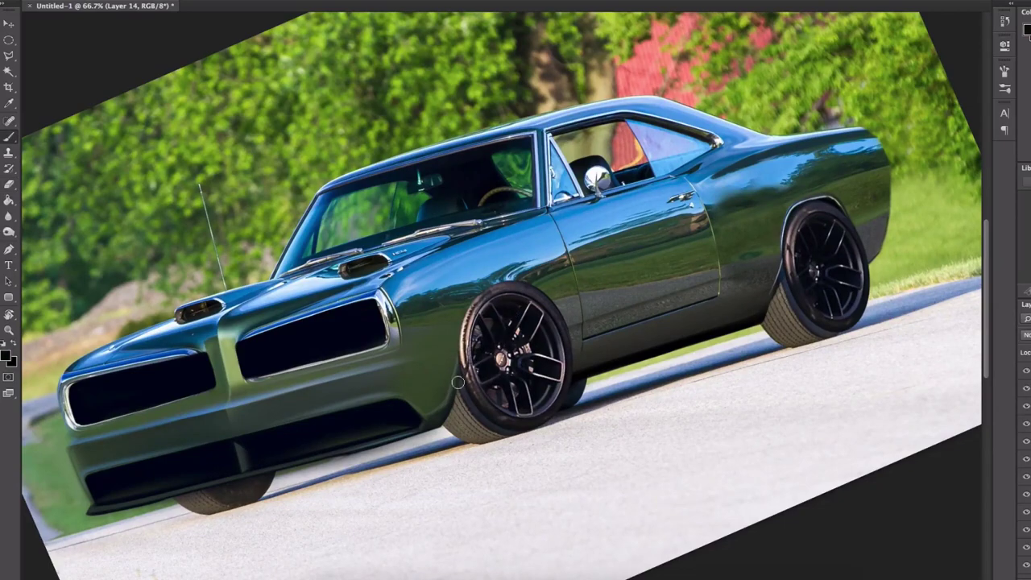
Step: Paint the exposed tread areas of the front and rear tyres black with a resized brush
right_click(511, 278)
drag(481, 345, 490, 345)
key(super+plus)
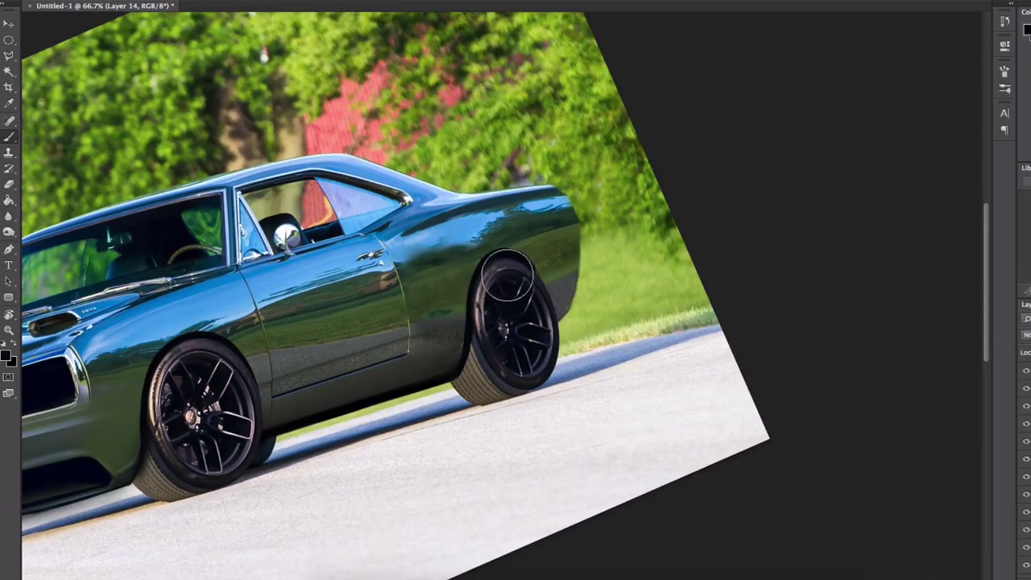
key(ctrl+plus)
key(bracketleft)
key(bracketleft)
key(bracketleft)
key(bracketleft)
key(bracketleft)
key(bracketleft)
mouse_move(640, 303)
mouse_down()
mouse_move(629, 326)
mouse_move(674, 320)
mouse_up()
mouse_move(409, 361)
mouse_down()
mouse_move(391, 399)
mouse_move(445, 403)
mouse_up()
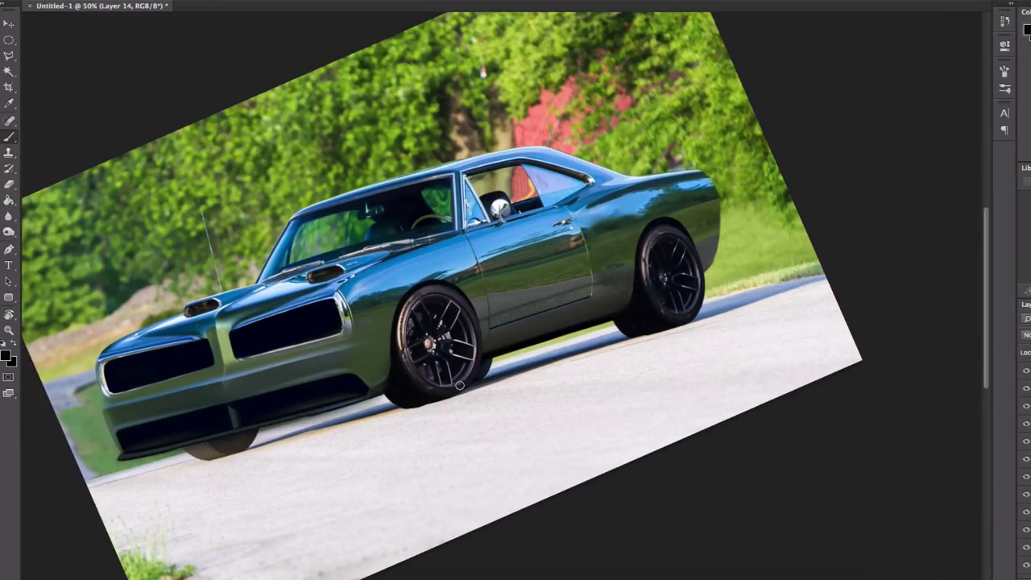
Step: Select the front wheel on the Wheels layer and nudge it slightly into position
key(e)
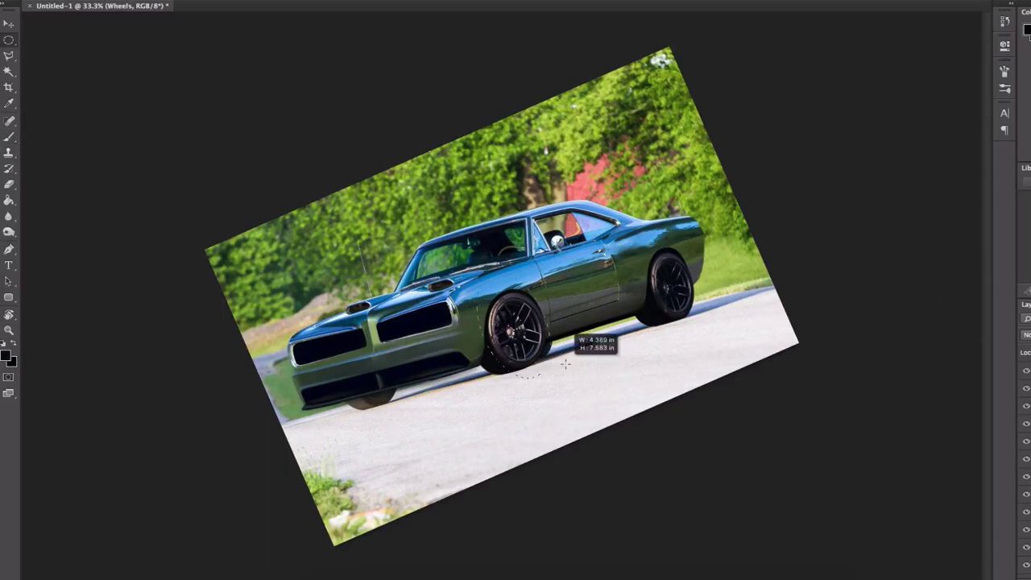
scroll(484, 334, up, 2)
scroll(483, 333, up, 2)
key(v)
drag(593, 320, 597, 324)
Step: Darken the gap around the front tyre with black on a new layer and clean the paint's edges with the eraser
key(b)
key(alt+shift+super+n)
mouse_move(394, 255)
mouse_down()
mouse_move(394, 207)
mouse_move(526, 177)
mouse_up()
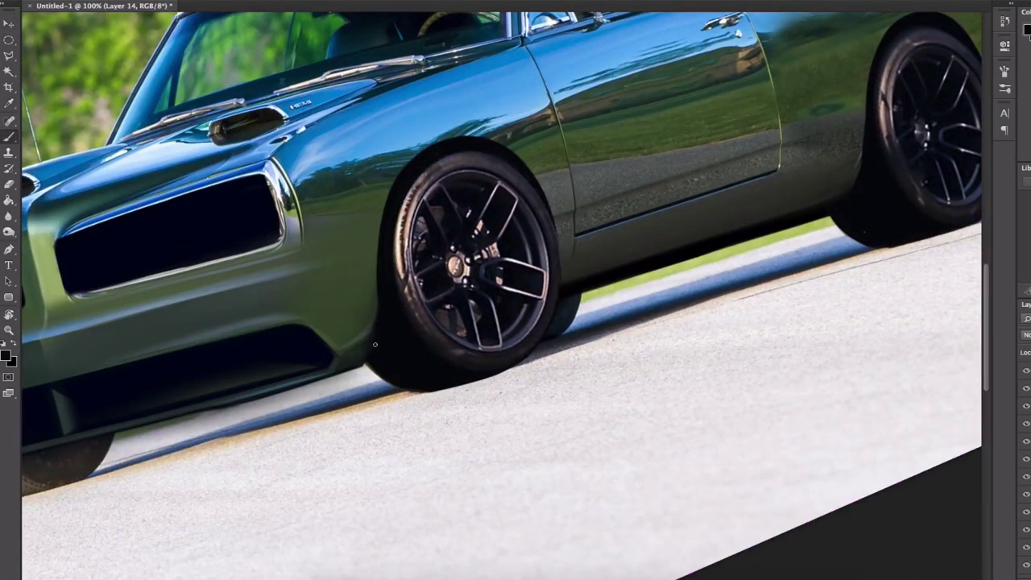
scroll(759, 336, down, 2)
mouse_move(412, 421)
mouse_down()
mouse_move(378, 414)
mouse_move(412, 411)
mouse_up()
drag(654, 332, 639, 354)
key(e)
drag(335, 424, 420, 421)
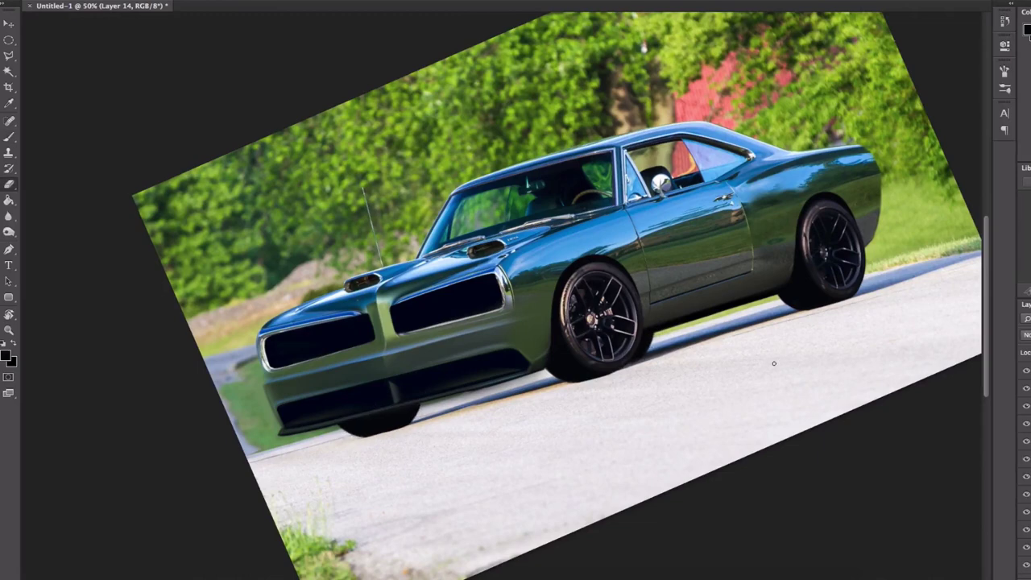
Step: Paint a dark ground shadow between the far front wheel and the near front wheel inside a polygonal selection, and deselect
key(l)
click(328, 450)
click(577, 386)
double_click(416, 421)
key(b)
drag(570, 372, 354, 435)
key(super+d)
Step: Paint a dark ground shadow beneath the car between the front and rear wheels inside a polygonal selection, and deselect
click(9, 56)
click(603, 378)
click(825, 305)
double_click(580, 387)
key(b)
drag(624, 361, 818, 300)
key(super+d)
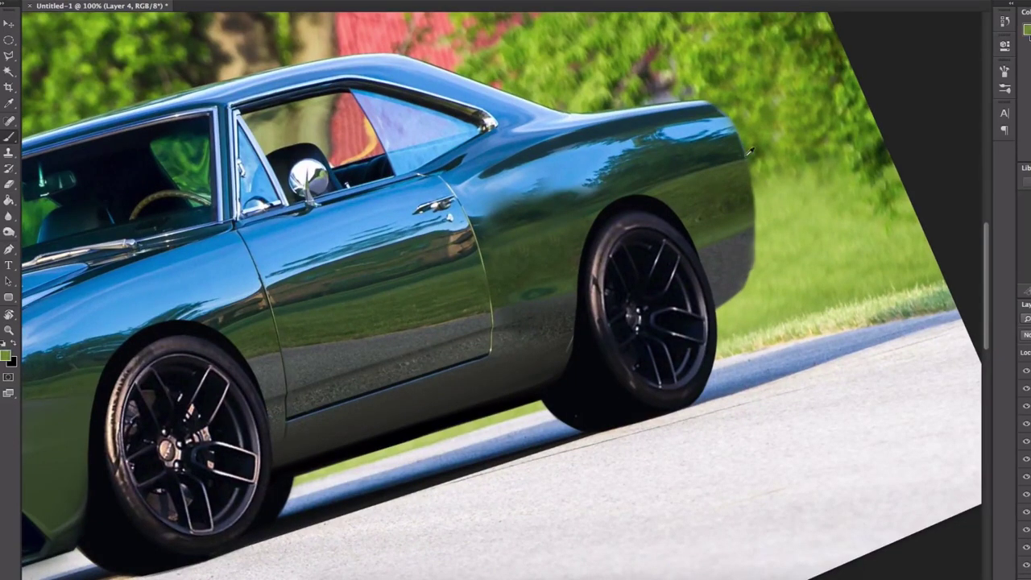
Step: Try to paint sampled grass green along the car's rear edge, and undo the stroke
alt+click(757, 259)
drag(757, 234, 753, 276)
key(super+z)
Step: Paint black across both grille openings on Layer 15 and trim the paint into one full-width grille with the eraser
key(super+minus)
key(super+minus)
key(super+minus)
super+click(511, 316)
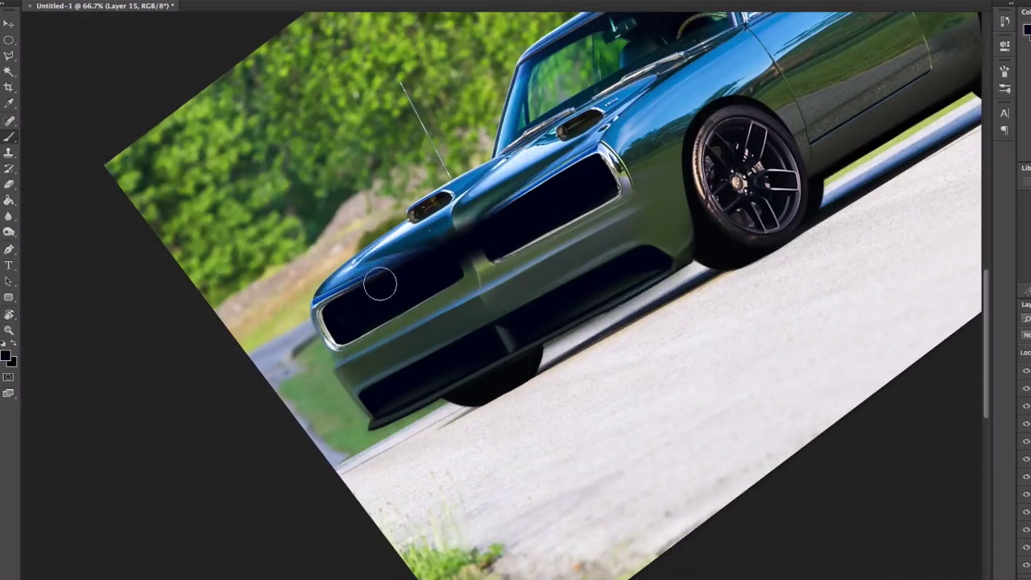
drag(379, 283, 453, 244)
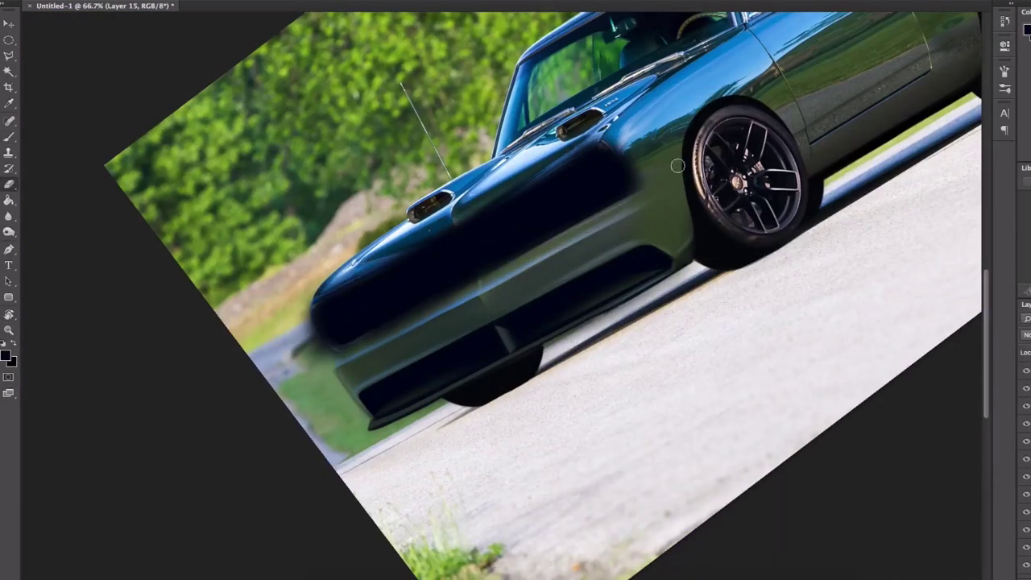
mouse_move(328, 359)
mouse_down()
mouse_move(306, 313)
mouse_move(600, 144)
mouse_up()
drag(504, 199, 610, 146)
drag(336, 353, 550, 243)
Step: Touch up the hood edge above the black grille with sampled blue using a small brush
key(b)
right_click(599, 138)
alt+click(500, 192)
mouse_move(482, 214)
mouse_down()
mouse_move(500, 197)
mouse_move(482, 215)
mouse_up()
alt+click(503, 189)
drag(359, 278, 405, 260)
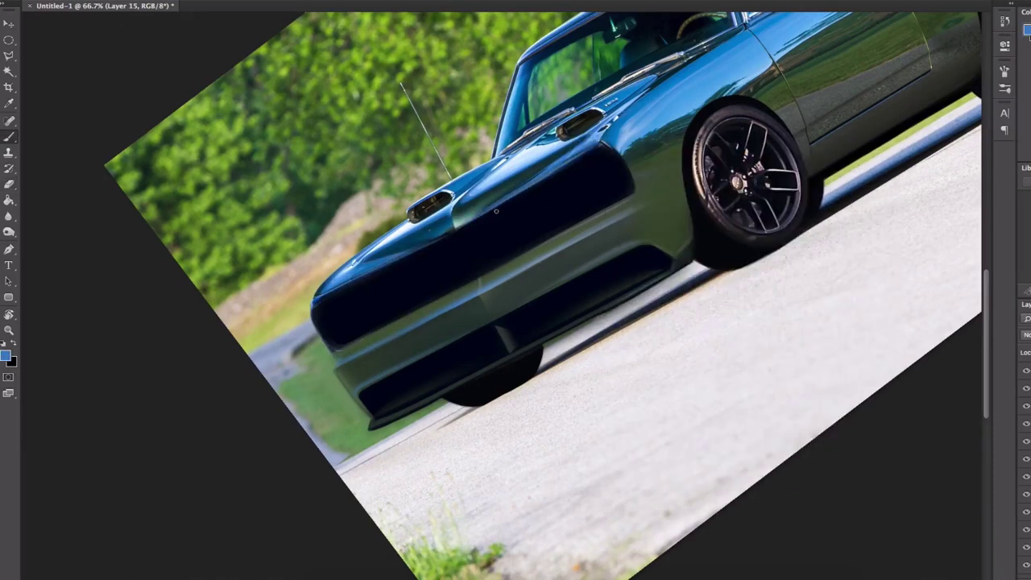
Step: Paint a thin light blue highlight along the lower edge and corner of the black grille with sampled colours
alt+click(639, 174)
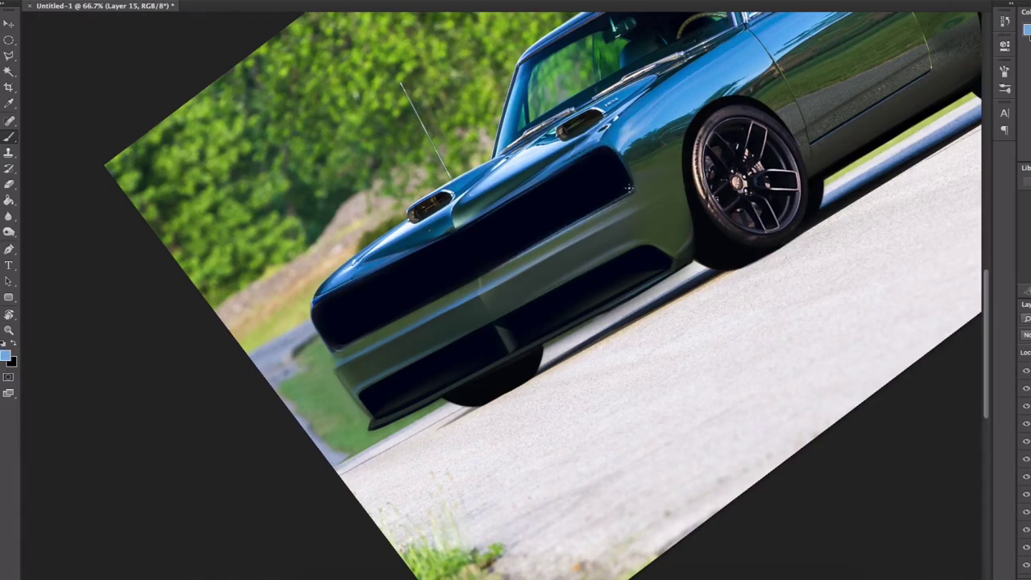
mouse_move(342, 345)
mouse_down()
mouse_move(518, 231)
mouse_move(729, 118)
mouse_up()
drag(729, 118, 482, 235)
alt+click(566, 191)
drag(264, 354, 417, 274)
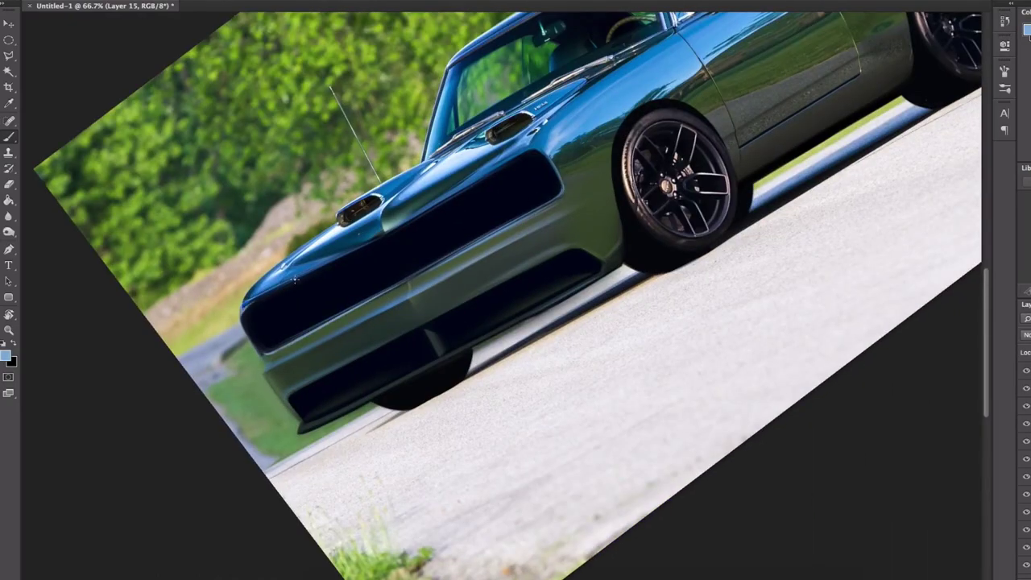
Step: Paint a thin inner outline inside the black grille and a fine sampled-colour line down its centre
drag(246, 306, 512, 165)
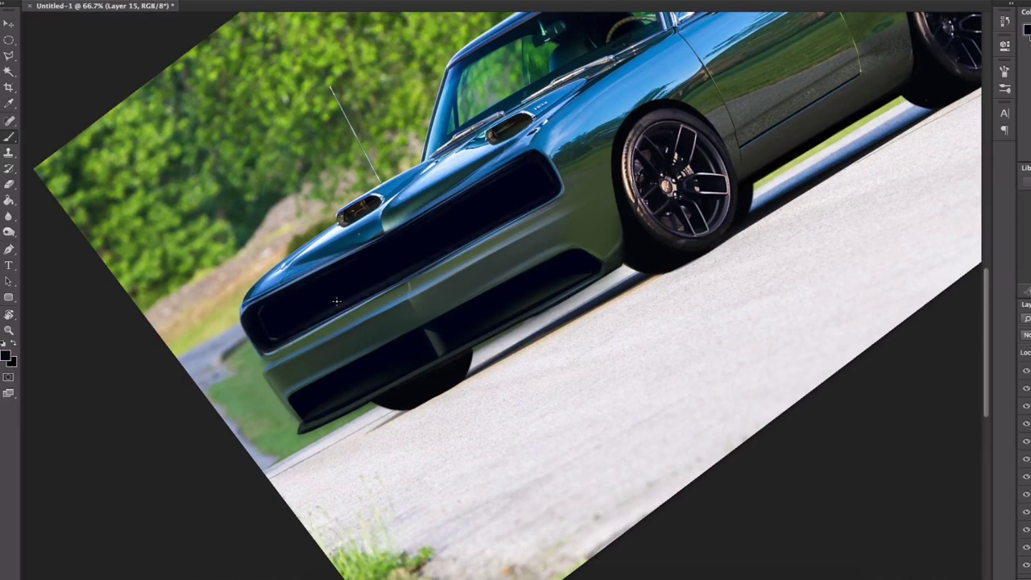
alt+click(395, 261)
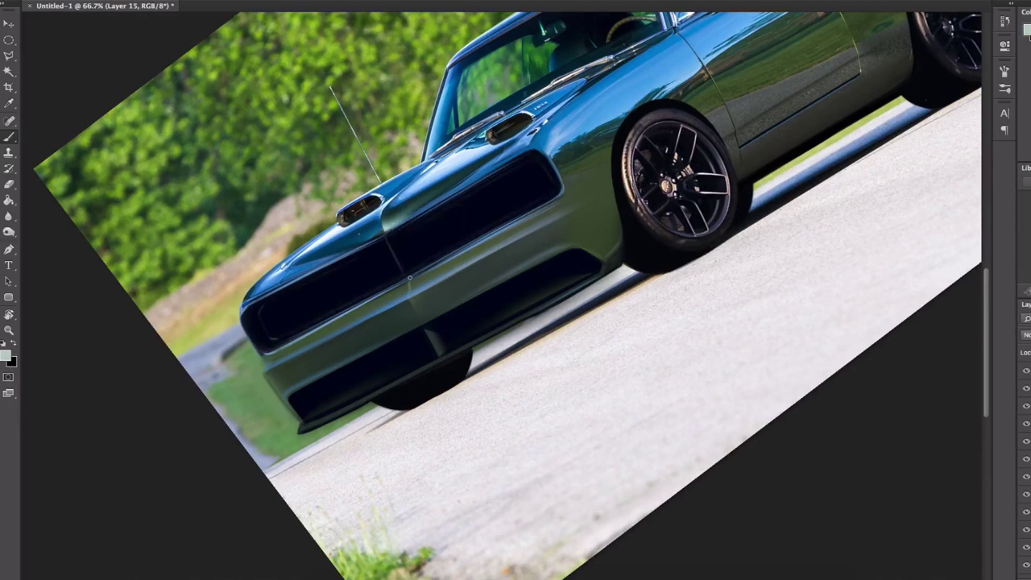
scroll(632, 317, down, 1)
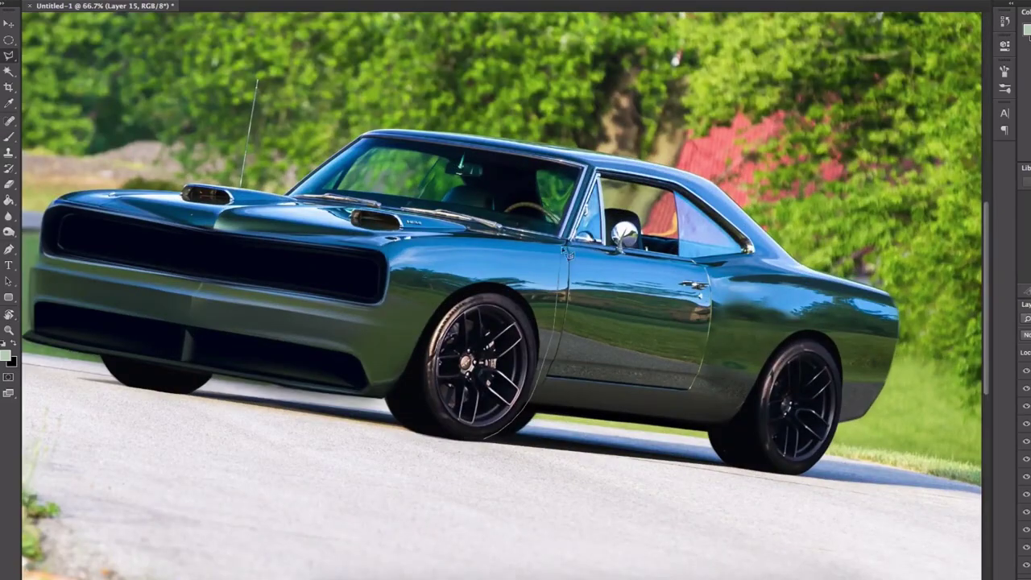
Step: Copy the rear part of the car to a new layer and move it backwards to lengthen the front fender
click(835, 264)
click(841, 484)
click(490, 448)
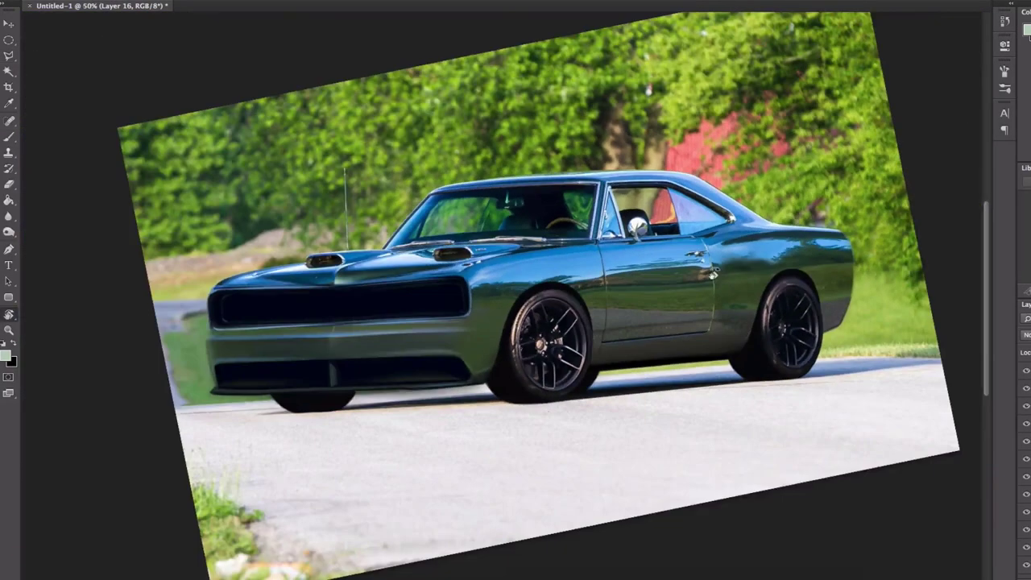
key(v)
drag(723, 284, 748, 278)
key(e)
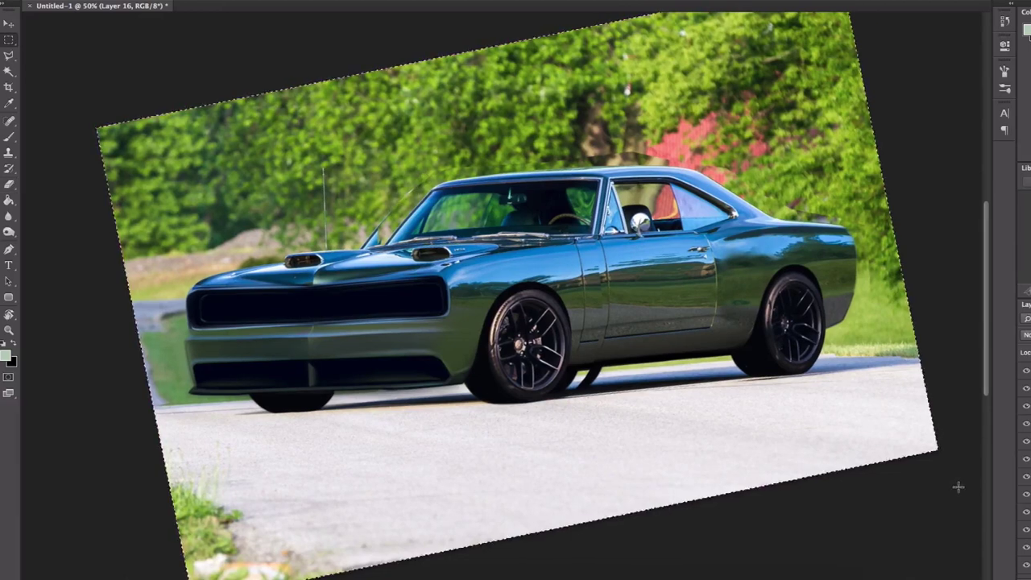
Step: Clone foliage over the duplicated car outlines and the tree trunk around the windshield, roof and trunk lid
key(s)
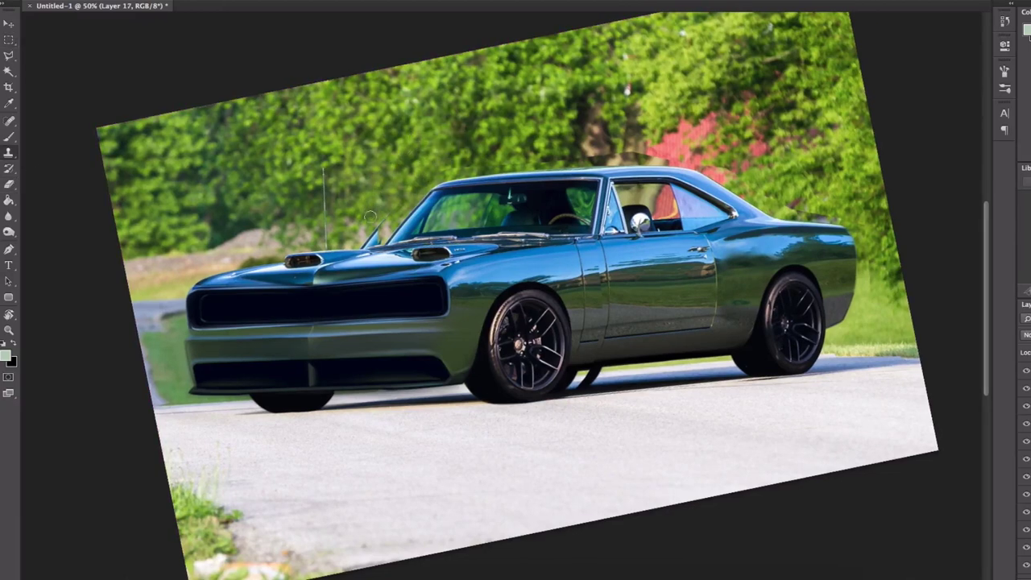
drag(432, 167, 574, 161)
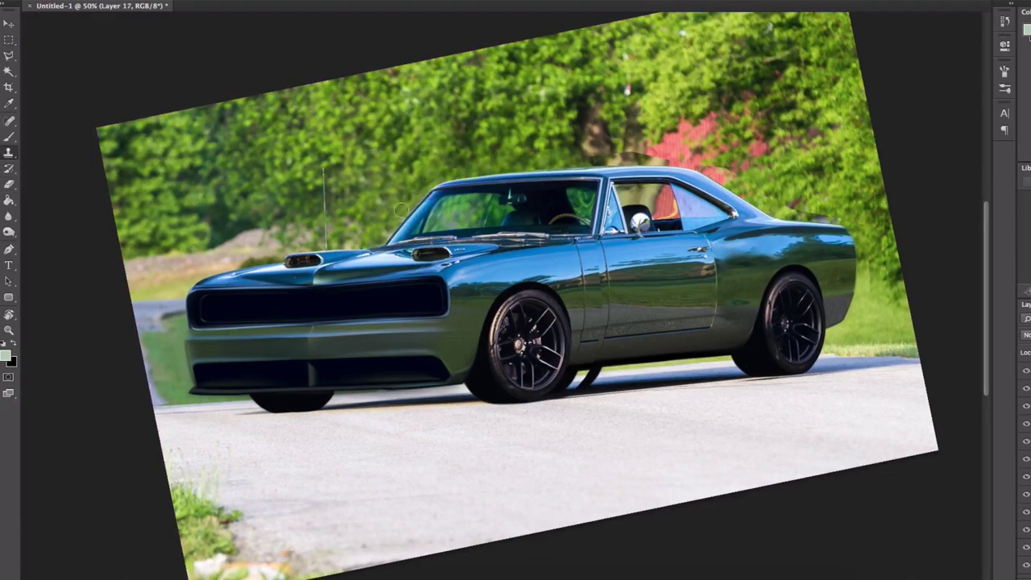
alt+click(829, 70)
drag(595, 114, 773, 104)
mouse_move(584, 149)
mouse_down()
mouse_move(675, 145)
mouse_move(822, 173)
mouse_move(856, 211)
mouse_up()
Step: Cover the duplicated tyre fragment beneath the door sill with sampled black
key(b)
alt+click(699, 359)
scroll(592, 370, up, 1)
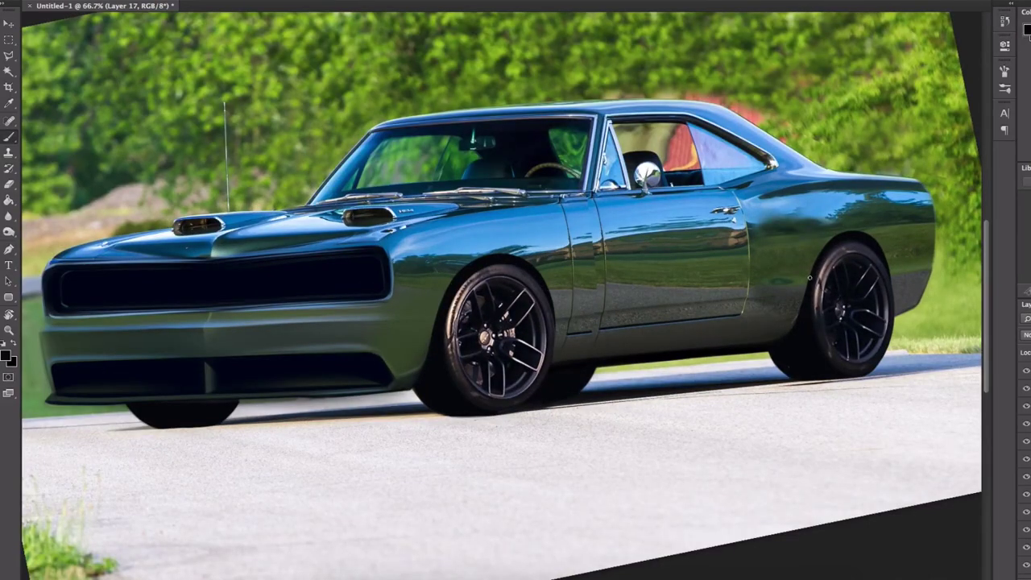
Step: Clone bodywork over the duplicate panel seam between the front wheel and the door
key(s)
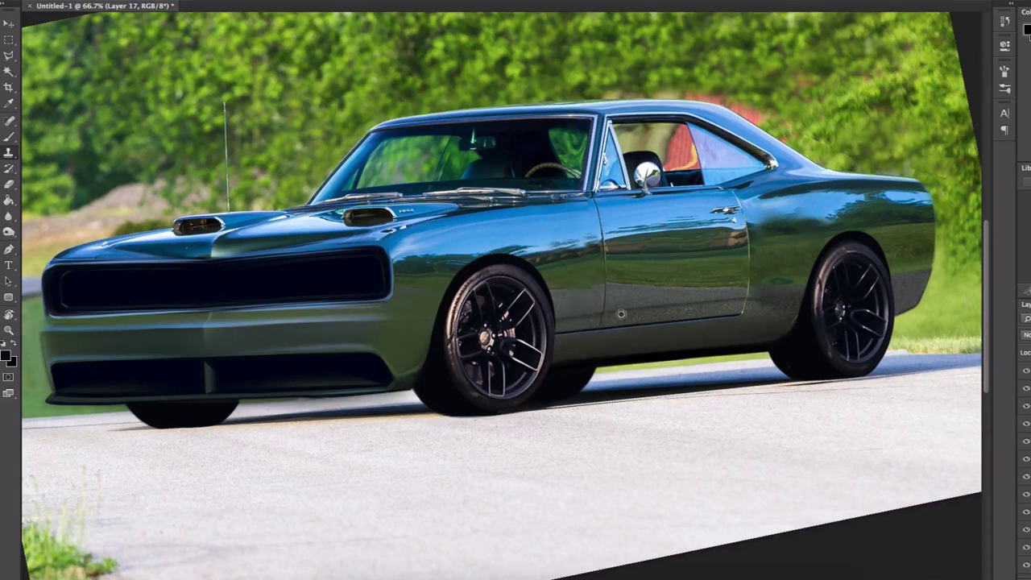
key(e)
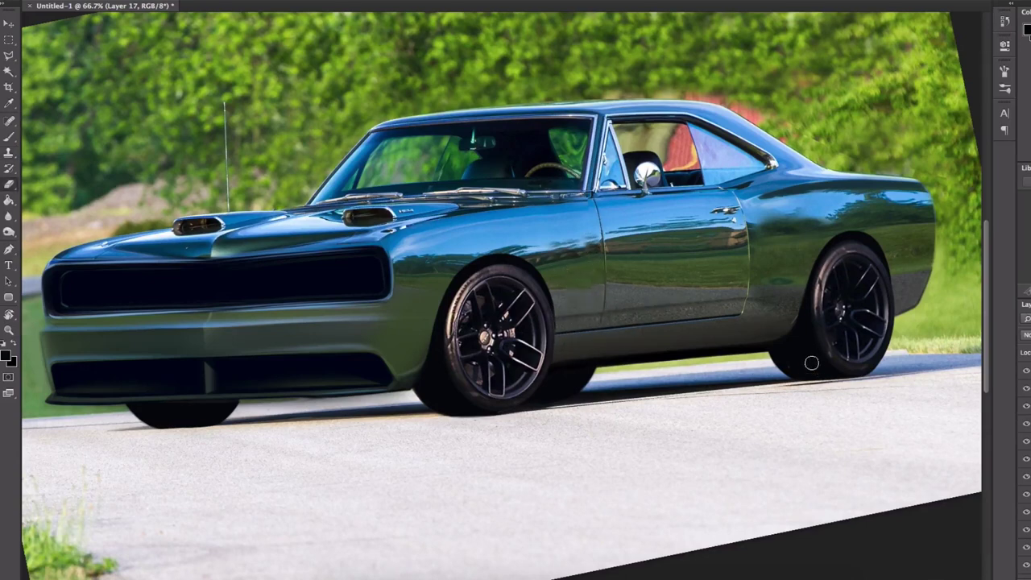
key(b)
key(s)
drag(809, 215, 800, 215)
Step: Paint the side windows solid black on a new layer and start trimming the overspill with the eraser
key(super+minus)
key(super+minus)
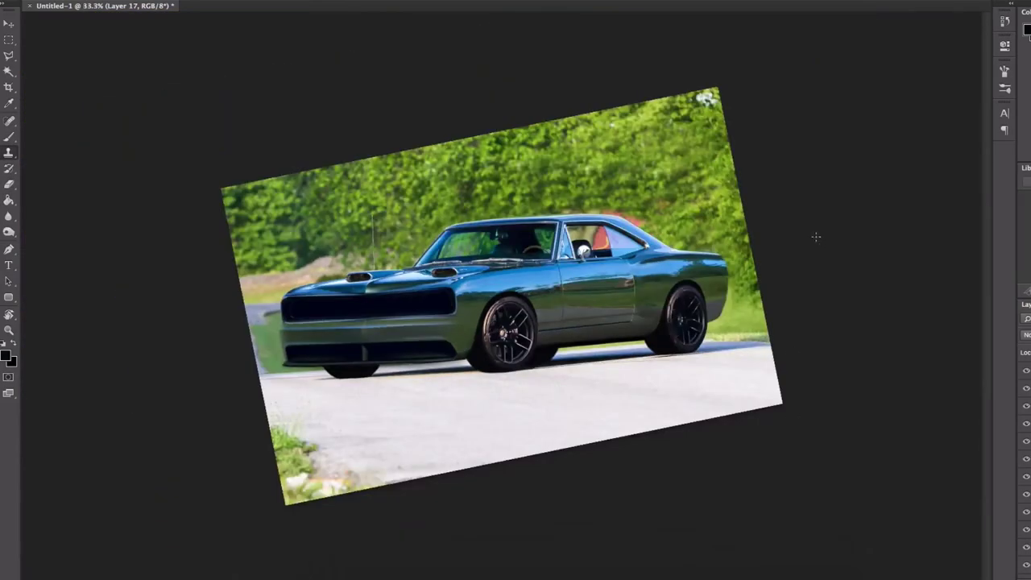
key(super+equal)
key(super+equal)
key(b)
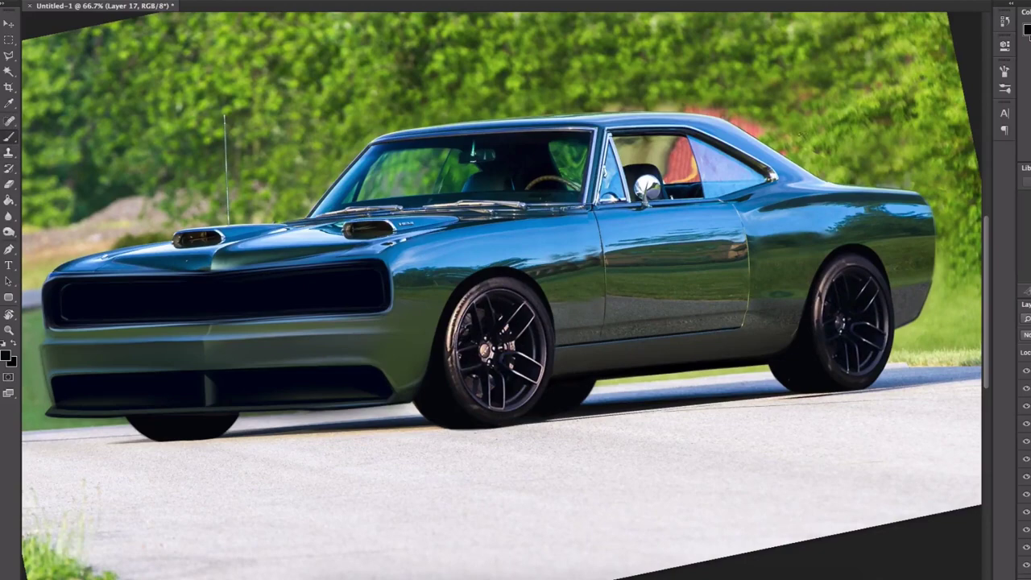
key(super+shift+alt+n)
right_click(798, 177)
drag(629, 145, 773, 177)
key(e)
mouse_move(595, 129)
mouse_down()
mouse_move(587, 208)
mouse_move(619, 116)
mouse_up()
scroll(558, 120, right, 5)
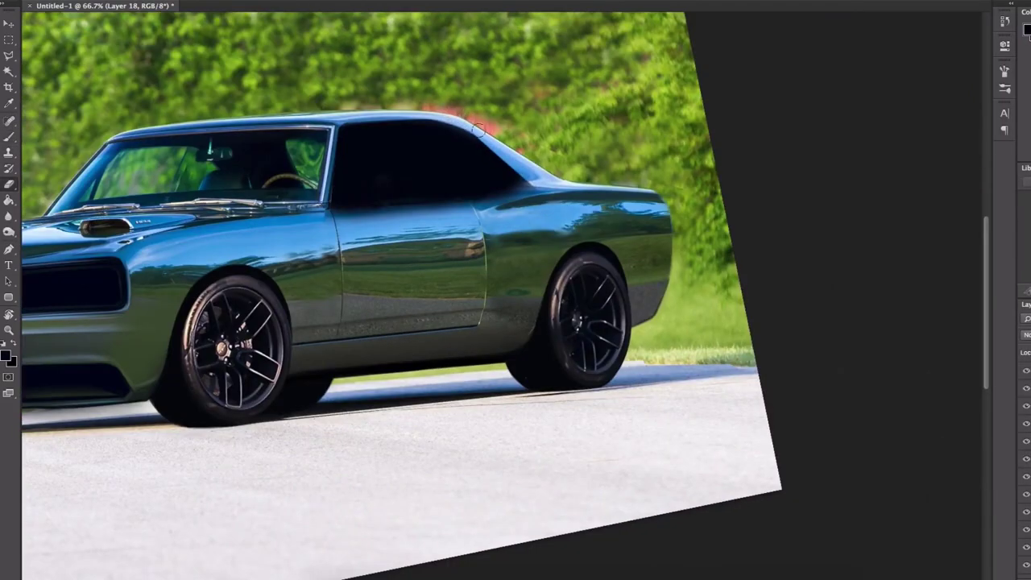
Step: Erase the black overspill along the roofline and rear pillar of the side windows
drag(451, 120, 483, 142)
drag(494, 108, 782, 191)
key(super+equal)
key(super+equal)
drag(618, 196, 844, 234)
key(r)
mouse_move(669, 109)
mouse_down()
mouse_move(511, 86)
mouse_move(403, 113)
mouse_up()
drag(340, 243, 516, 106)
drag(675, 238, 625, 228)
drag(556, 71, 582, 203)
drag(562, 118, 572, 210)
Step: Trim the remaining black overspill around the side windows' frame with the eraser
key(r)
mouse_move(748, 359)
mouse_down()
mouse_move(737, 392)
mouse_move(590, 528)
mouse_up()
drag(593, 324, 708, 228)
drag(185, 395, 416, 233)
drag(404, 298, 812, 158)
mouse_move(528, 163)
mouse_down()
mouse_move(527, 175)
mouse_move(531, 165)
mouse_move(517, 159)
mouse_up()
key(super+minus)
key(super+minus)
key(super+minus)
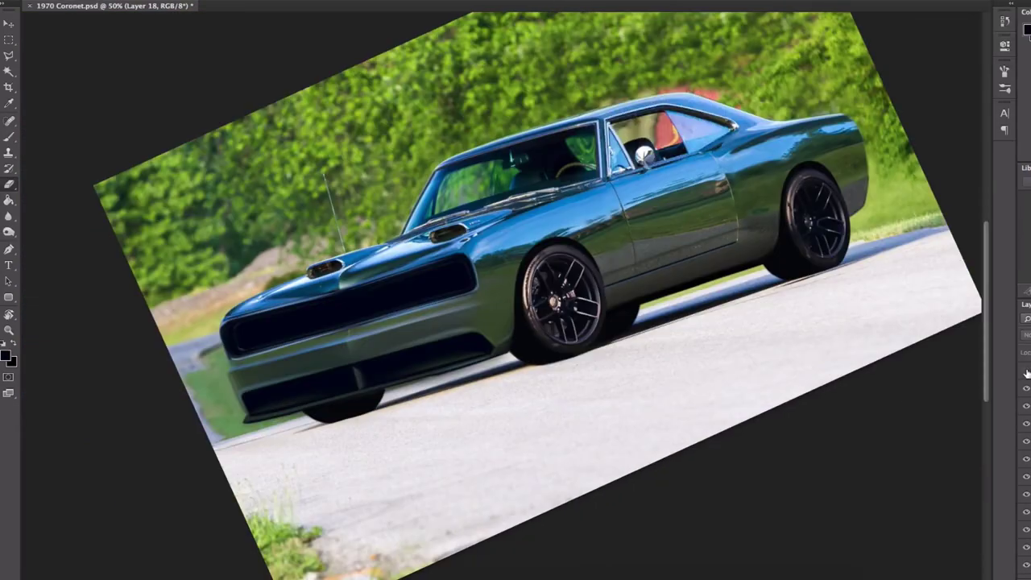
Step: Toggle the black window layer's visibility and refine its edges against the window frame
click(1027, 374)
key(super+plus)
key(super+plus)
drag(790, 193, 737, 191)
mouse_move(638, 174)
mouse_down()
mouse_move(749, 146)
mouse_move(803, 156)
mouse_up()
key(r)
drag(568, 255, 484, 229)
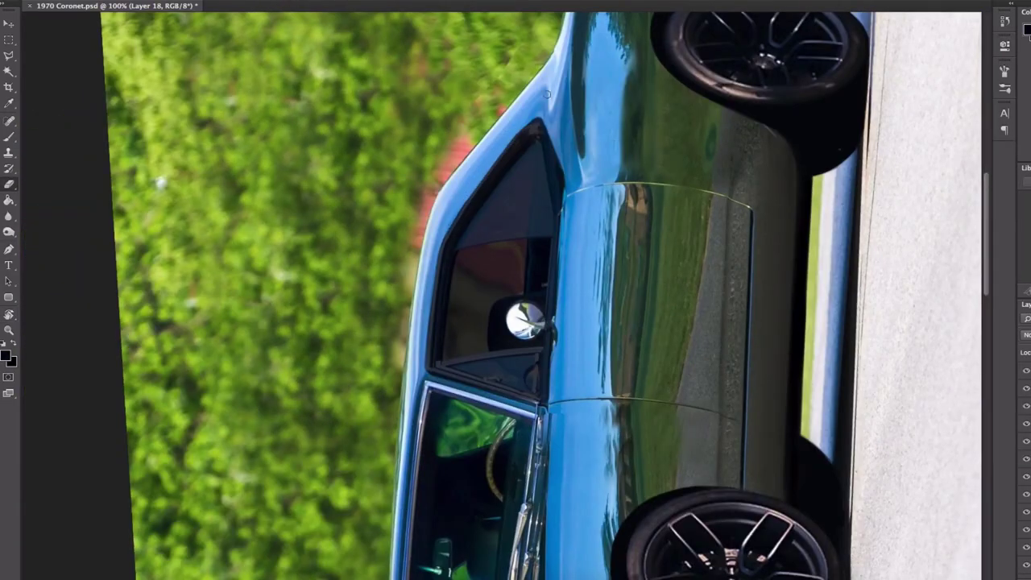
key(r)
drag(680, 204, 882, 249)
Step: Lighten the black over the small front vent window with a resized eraser
right_click(773, 236)
key(e)
drag(577, 248, 599, 211)
key(super+z)
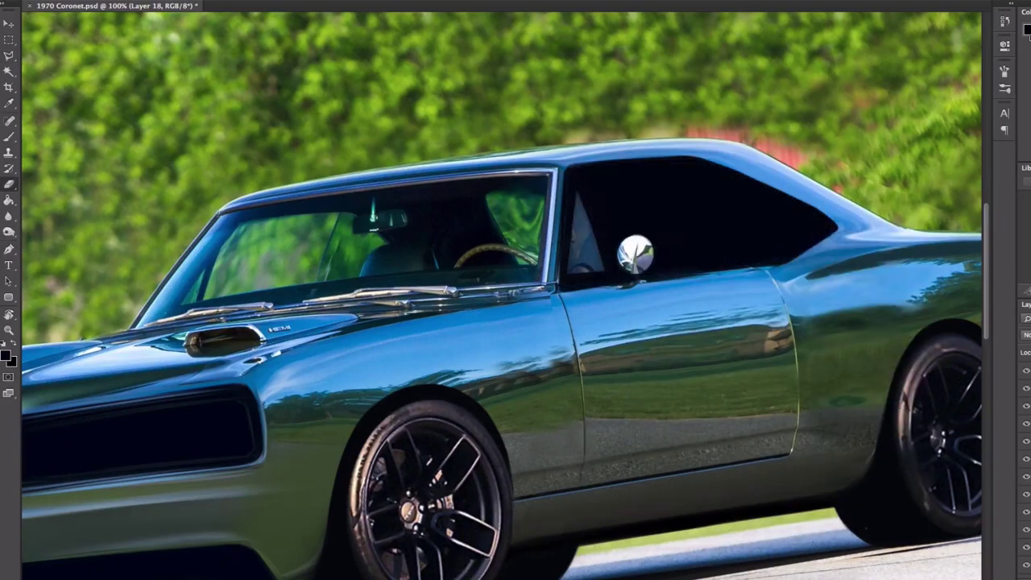
Step: Lighten the black fill over the rear quarter window using a polygonal selection
key(l)
click(693, 170)
key(b)
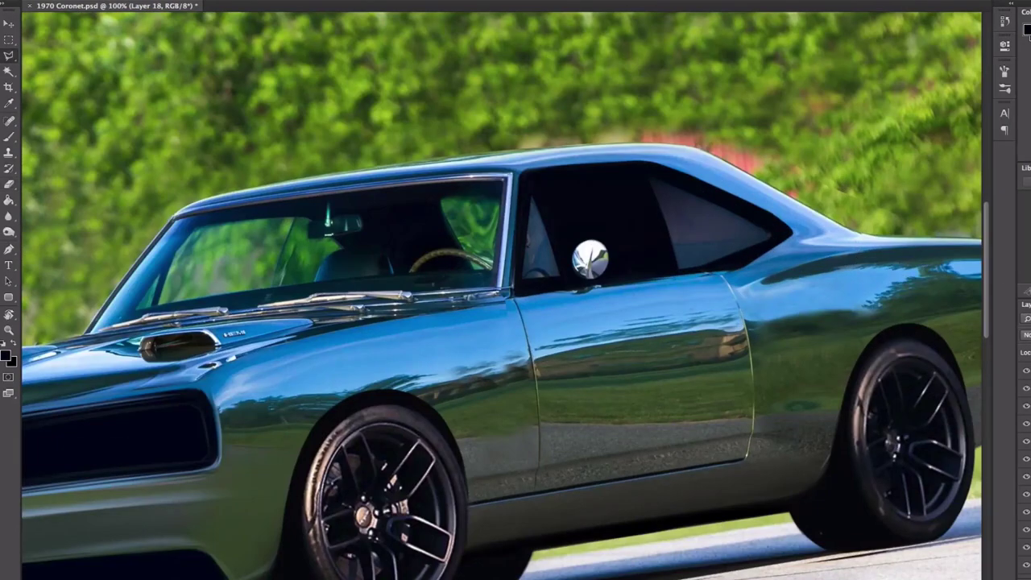
key(5)
Step: Select the door window glass with the Polygonal Lasso and erase the black from it
click(538, 186)
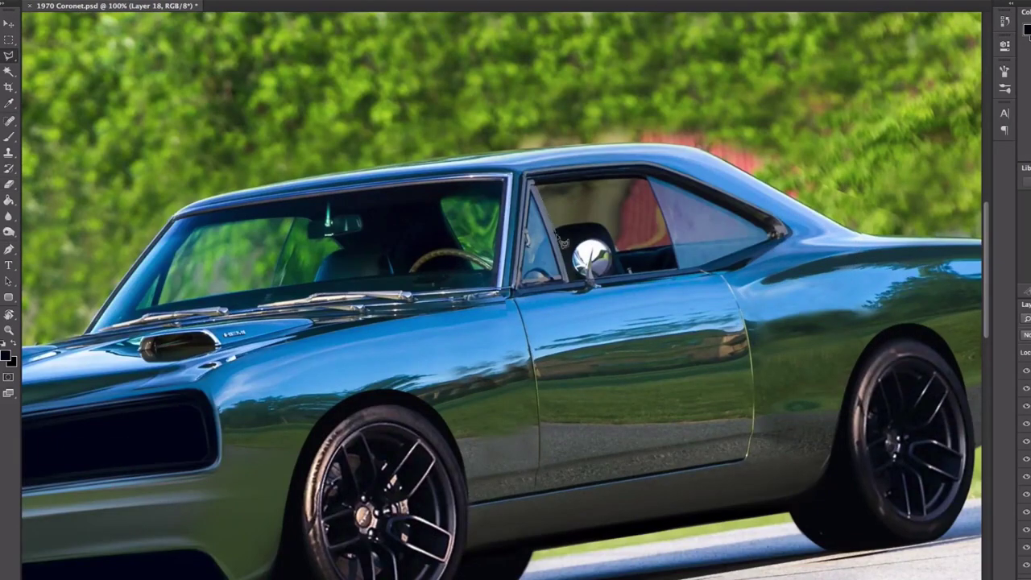
click(570, 281)
click(675, 268)
click(648, 178)
click(538, 186)
key(e)
drag(564, 209, 655, 242)
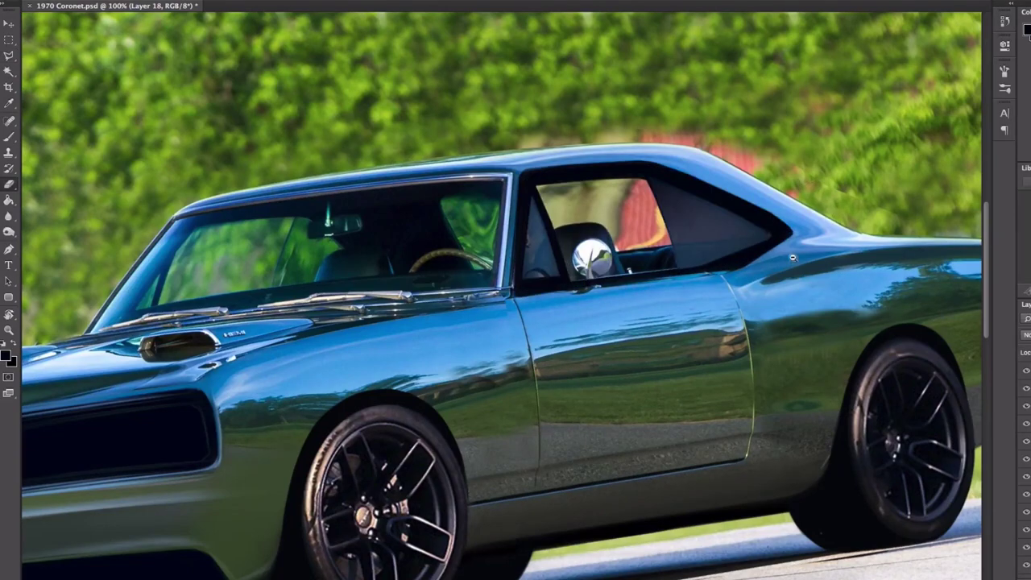
Step: On a new layer, brush sampled body blue over the black trim edge along the pillar ahead of the side window
scroll(808, 255, down, 2)
right_click(808, 242)
drag(736, 267, 798, 244)
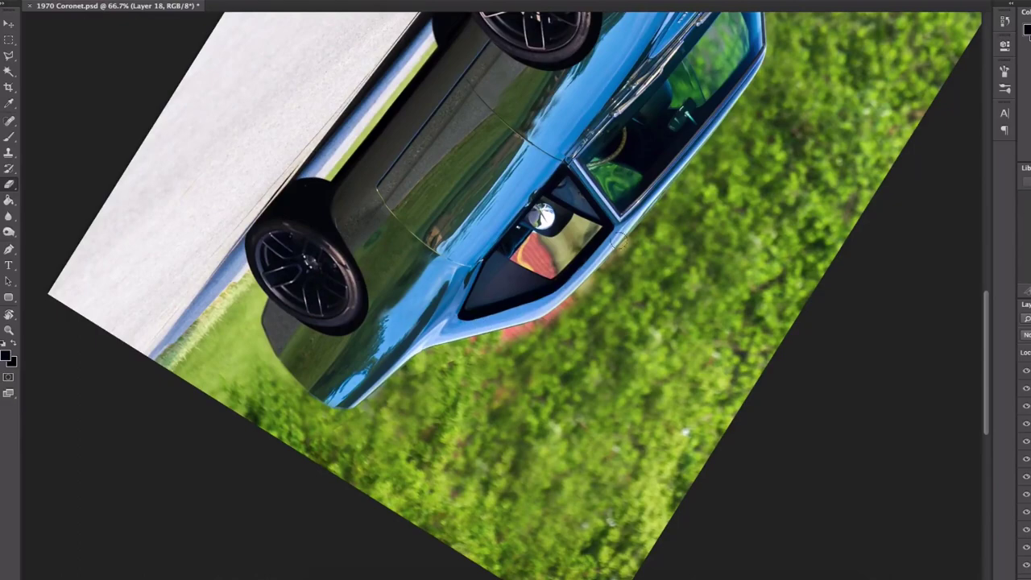
key(r)
key(Escape)
scroll(718, 214, down, 2)
scroll(649, 317, up, 2)
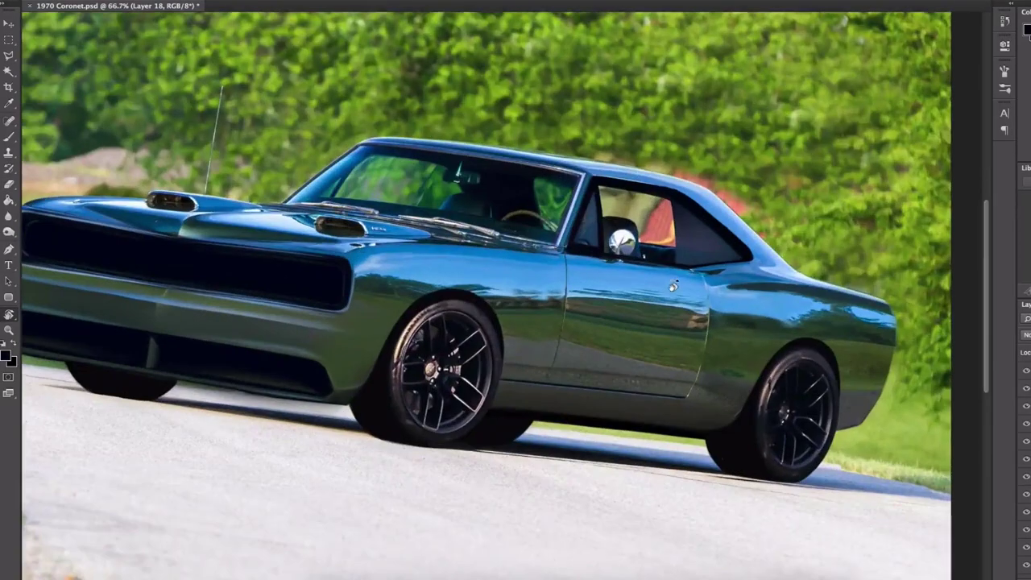
key(e)
key(b)
key(super+shift+alt+n)
drag(591, 194, 579, 194)
alt+click(585, 179)
drag(592, 183, 570, 246)
Step: Thin the black side window surround by painting sampled body blue along its roof edge and front corner
scroll(654, 210, up, 1)
drag(626, 176, 438, 160)
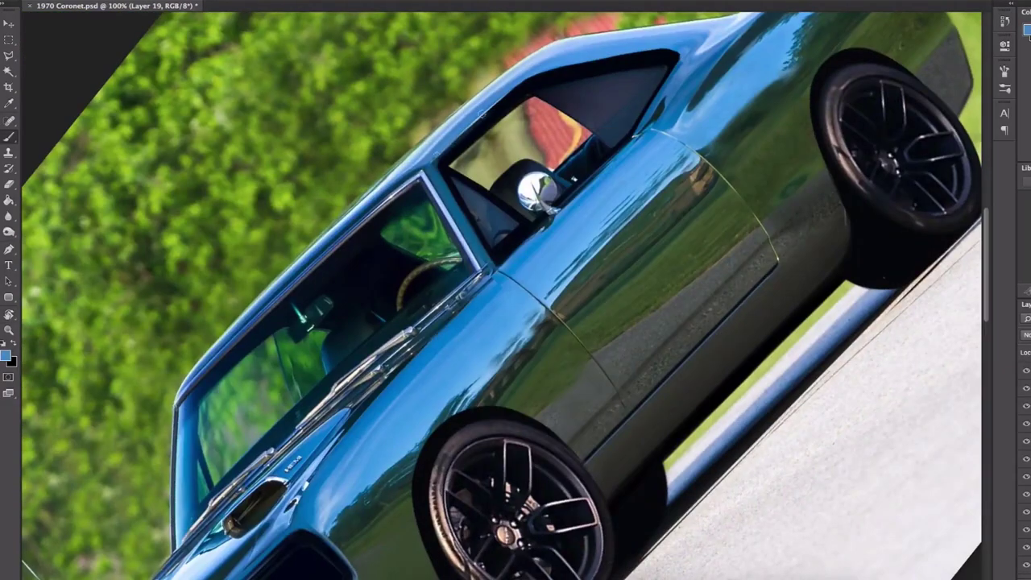
drag(516, 91, 677, 54)
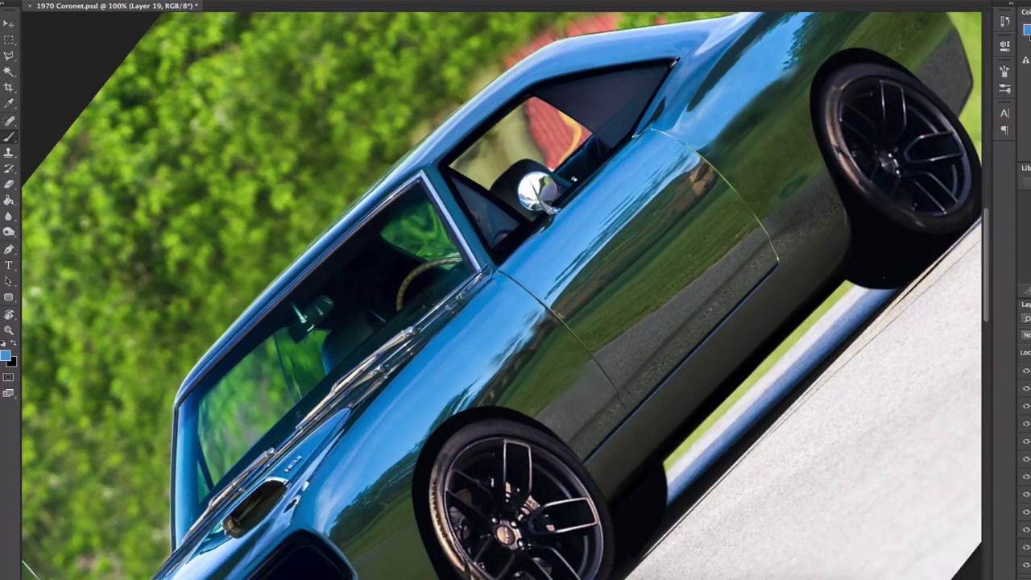
alt+click(463, 201)
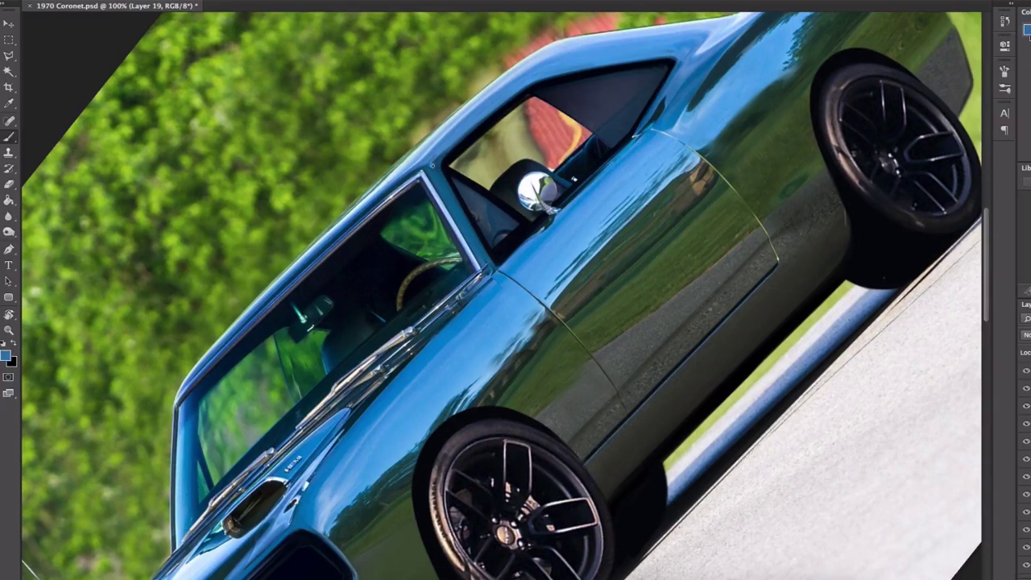
Step: Tint the door window glass with black on a separate layer and erase the excess
mouse_move(482, 149)
mouse_down()
mouse_move(469, 163)
mouse_move(522, 117)
mouse_move(510, 160)
mouse_move(596, 121)
mouse_up()
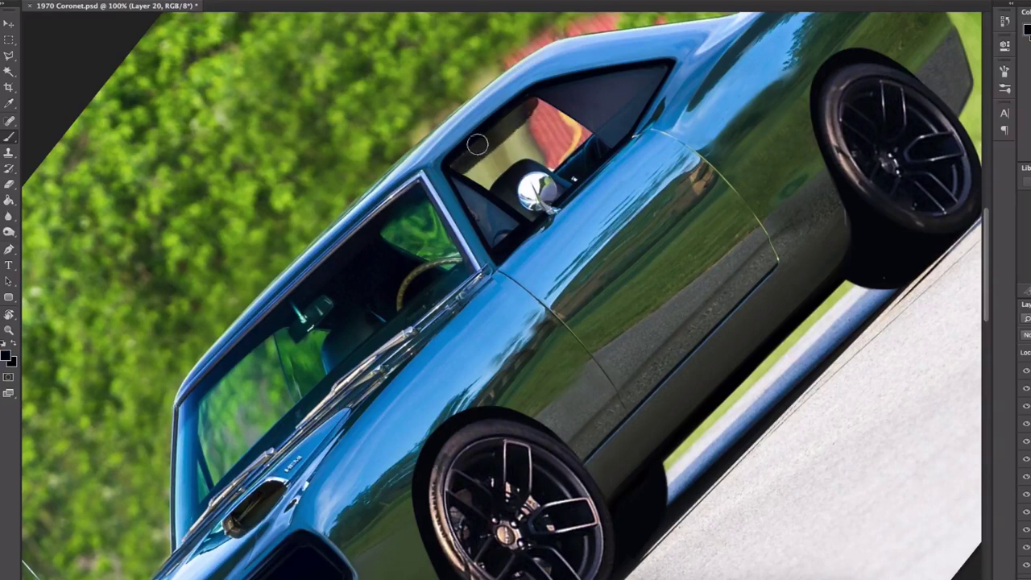
key(e)
mouse_move(552, 95)
mouse_down()
mouse_move(605, 124)
mouse_move(596, 115)
mouse_move(537, 172)
mouse_up()
alt+click(513, 105)
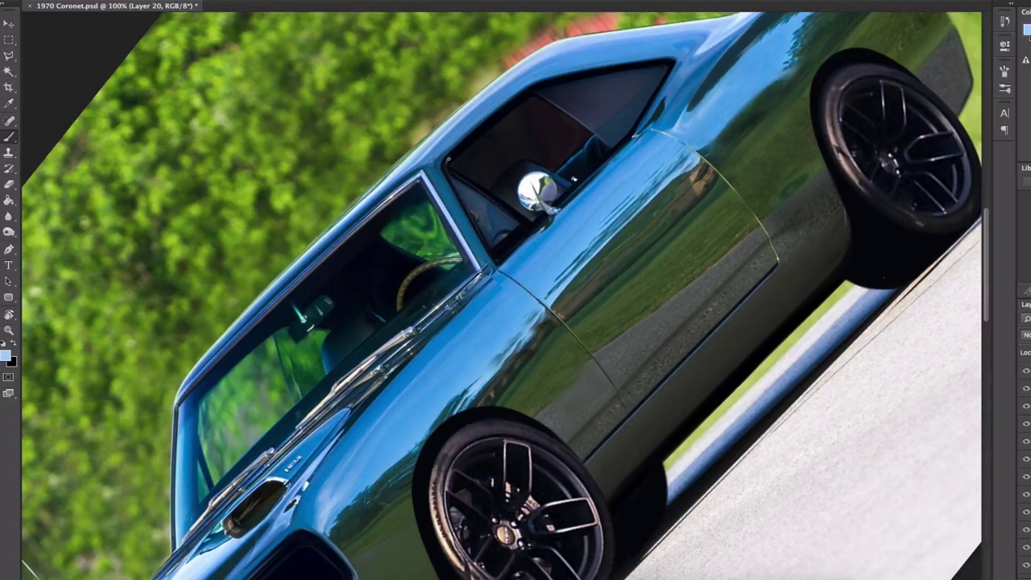
Step: Paint sampled dark tones over the windshield's chrome surround and the chrome at its base
key(ctrl+minus)
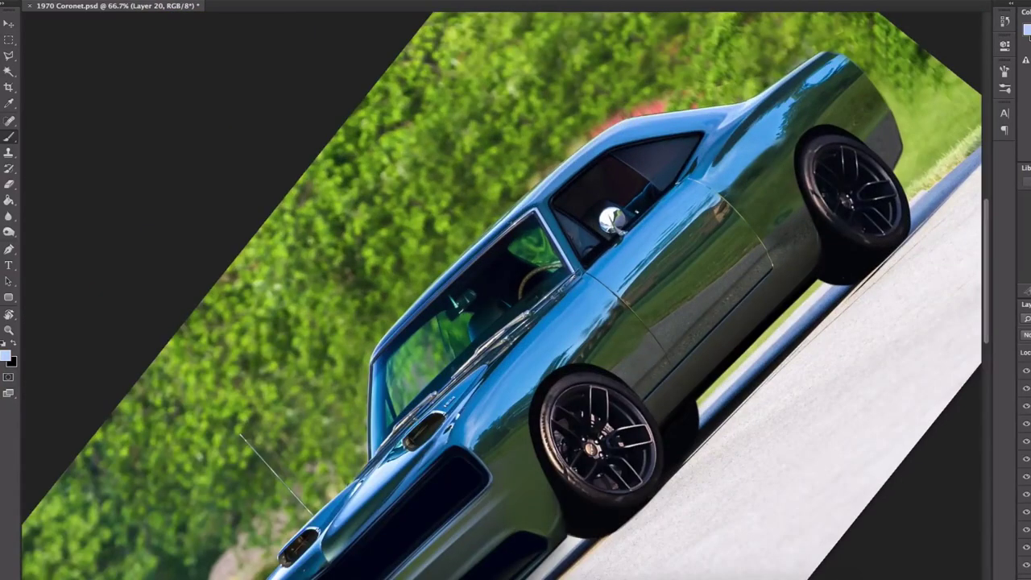
alt+click(516, 319)
drag(522, 314, 390, 435)
alt+click(387, 438)
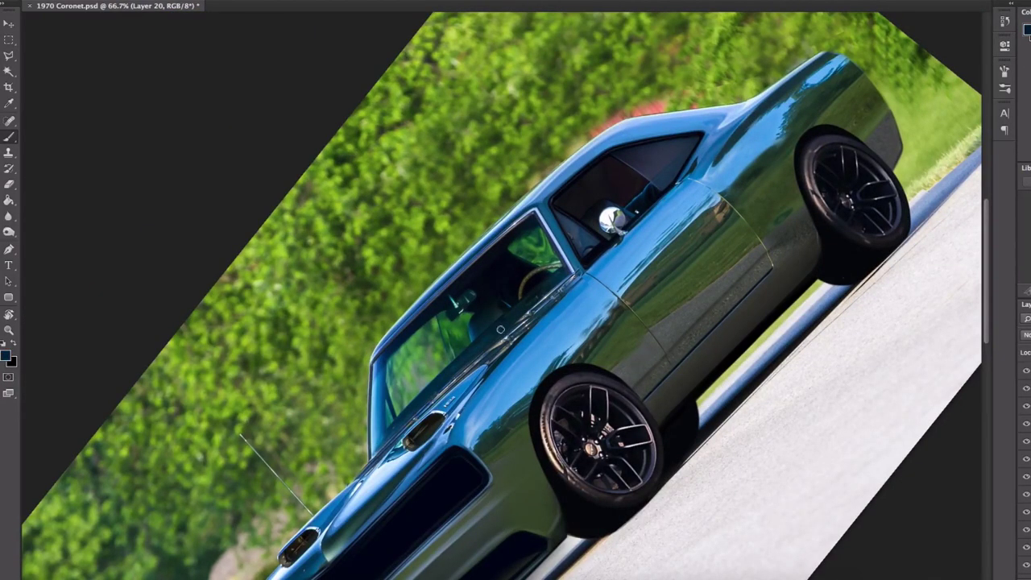
scroll(531, 206, up, 2)
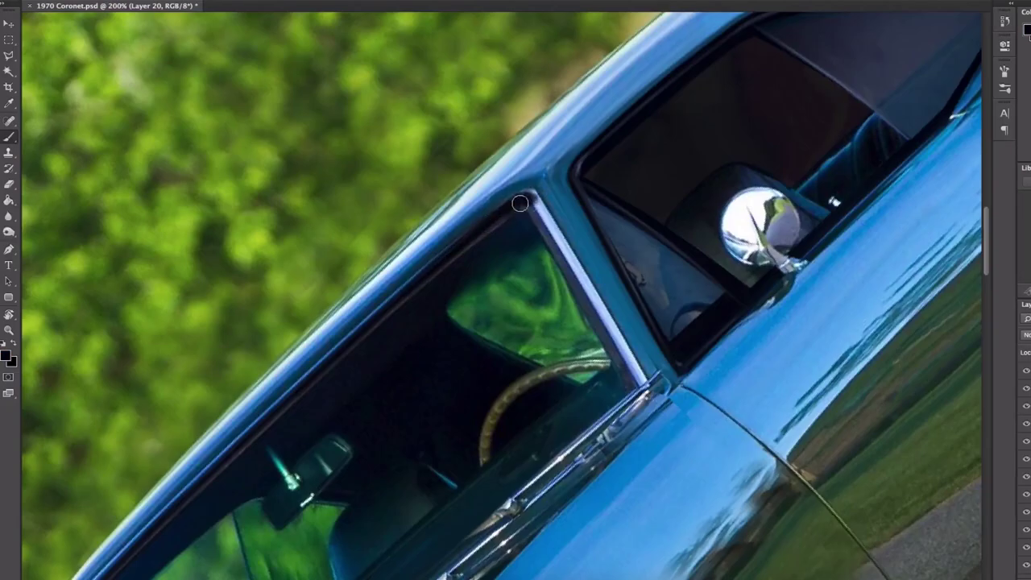
scroll(443, 359, down, 3)
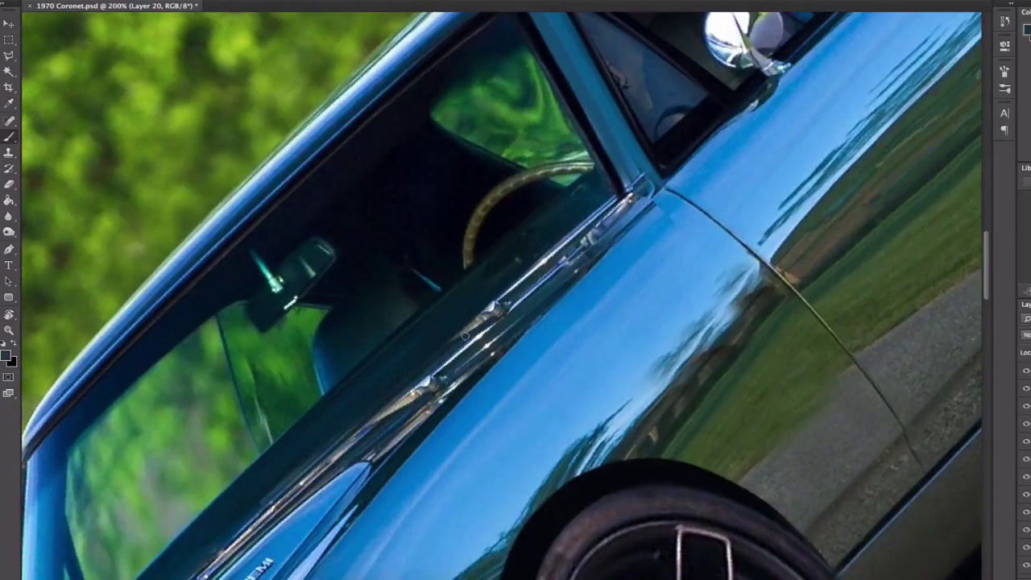
Step: Cover the chrome wipers and cowl along the windshield base using sampled dark colors
alt+click(445, 355)
mouse_move(441, 359)
mouse_down()
mouse_move(617, 205)
mouse_move(500, 294)
mouse_move(542, 260)
mouse_up()
alt+click(627, 193)
drag(630, 195, 560, 265)
mouse_move(386, 419)
mouse_down()
mouse_move(494, 302)
mouse_move(618, 205)
mouse_up()
alt+click(494, 302)
drag(371, 447, 502, 284)
alt+click(467, 283)
drag(469, 282, 346, 394)
drag(420, 321, 587, 181)
alt+click(637, 121)
mouse_move(506, 215)
mouse_down()
mouse_move(458, 178)
mouse_move(336, 288)
mouse_up()
drag(342, 296, 564, 101)
drag(265, 370, 449, 193)
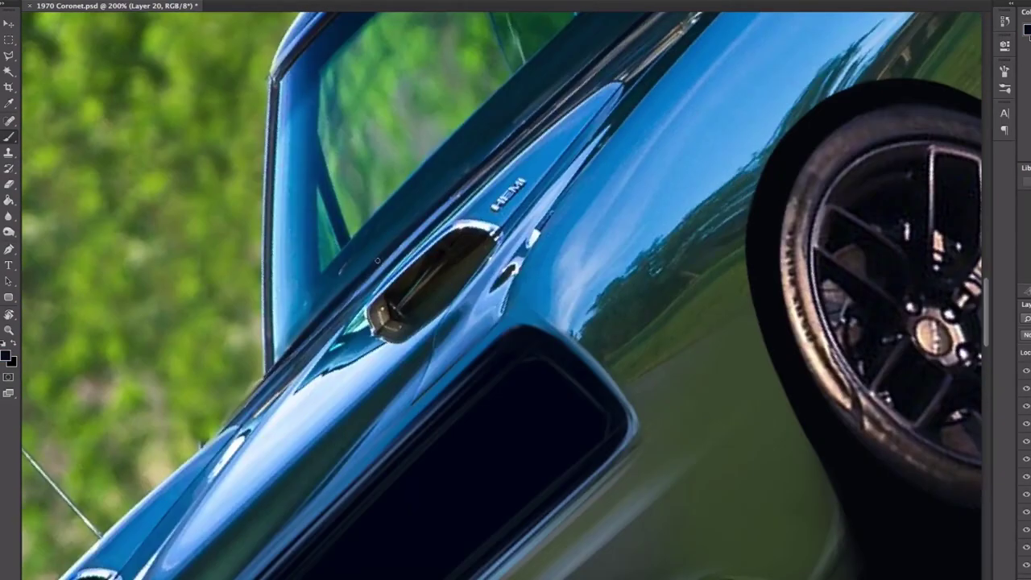
Step: Darken the remaining cowl beside the hood scoop and the trim on the windshield's far side
alt+click(420, 220)
drag(413, 226, 311, 325)
drag(322, 319, 252, 391)
drag(195, 445, 211, 149)
drag(339, 137, 265, 274)
mouse_move(340, 75)
mouse_down()
mouse_move(265, 214)
mouse_move(276, 210)
mouse_up()
drag(69, 427, 204, 267)
scroll(443, 193, down, 2)
scroll(584, 117, up, 2)
Step: Black out the chrome side mirror face and its base with the brush
alt+click(496, 122)
alt+click(475, 93)
mouse_move(484, 117)
mouse_down()
mouse_move(501, 112)
mouse_move(419, 215)
mouse_up()
key(h)
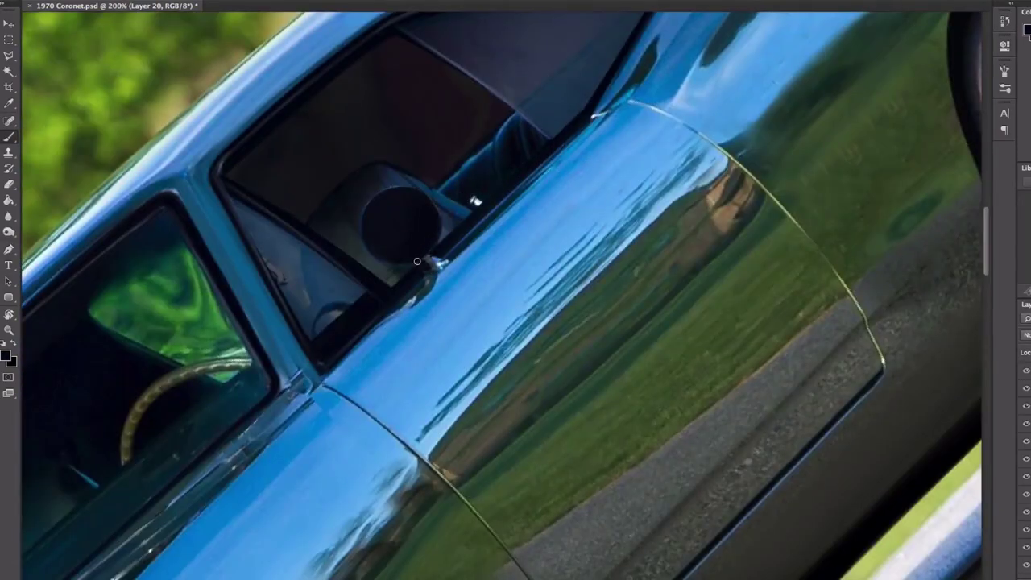
key(x)
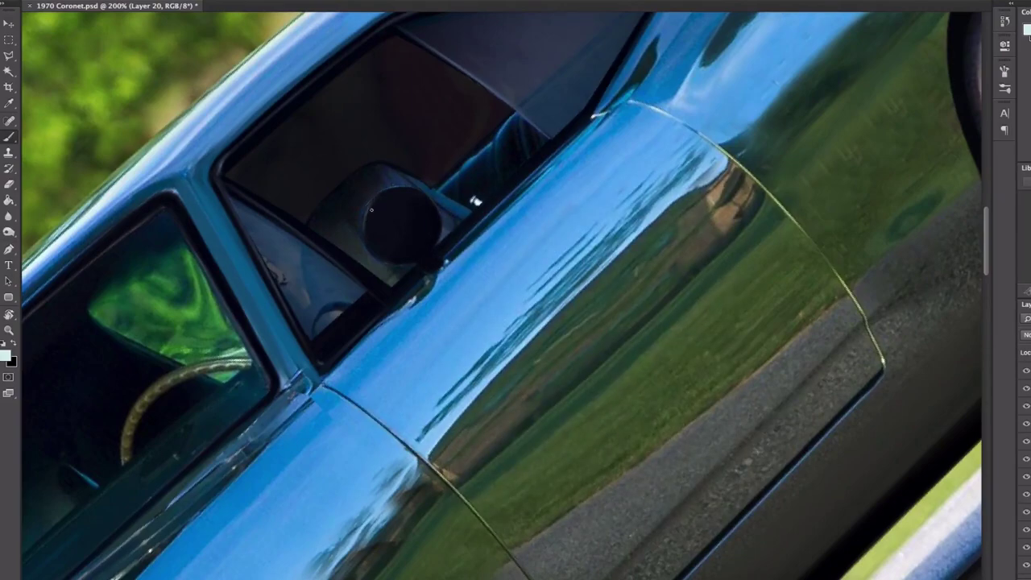
Step: Touch up the edge and mount of the blackened side mirror with sampled colors
scroll(233, 155, down, 3)
key(r)
drag(419, 195, 525, 169)
scroll(670, 253, up, 3)
key(b)
alt+click(553, 195)
key(h)
drag(571, 213, 596, 209)
key(ctrl+0)
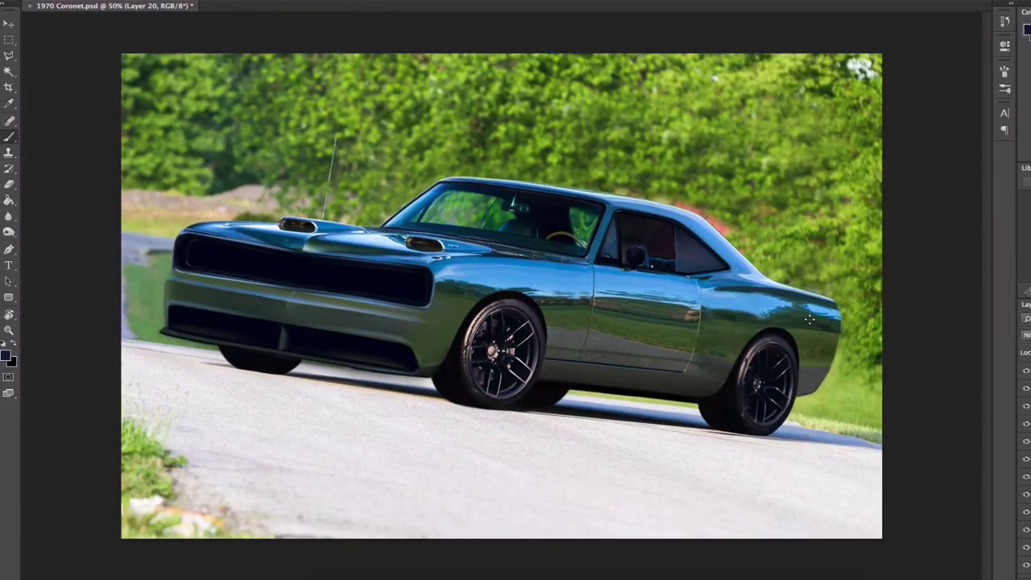
Step: Tint the windshield dark on a new layer and clean up the tint's edges with the eraser
key(ctrl+shift+alt+n)
key(r)
key(b)
mouse_move(596, 210)
mouse_down()
mouse_move(520, 170)
mouse_move(508, 212)
mouse_move(410, 255)
mouse_move(493, 229)
mouse_up()
mouse_move(384, 248)
mouse_down()
mouse_move(412, 291)
mouse_move(423, 287)
mouse_up()
key(e)
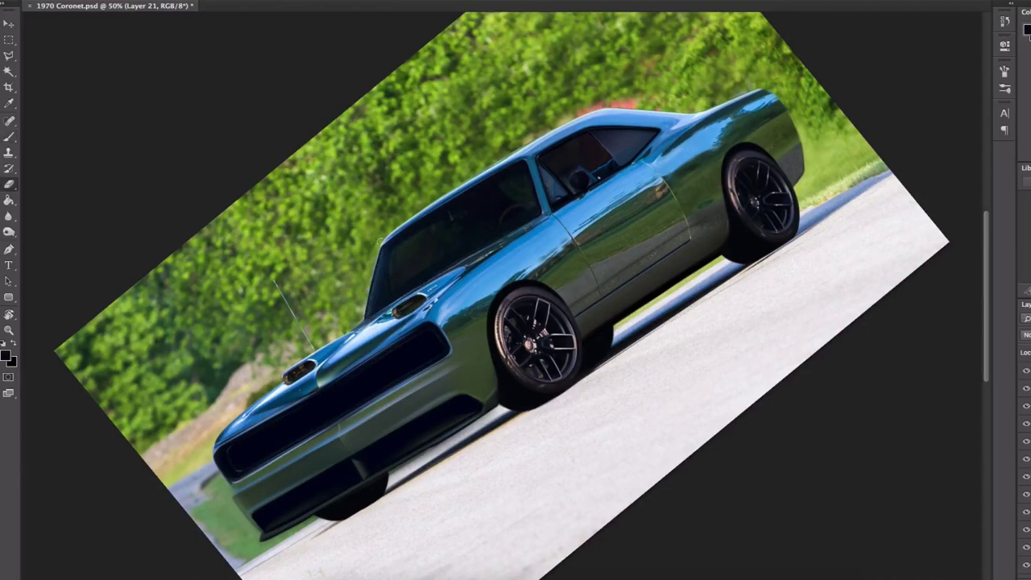
key(ctrl+minus)
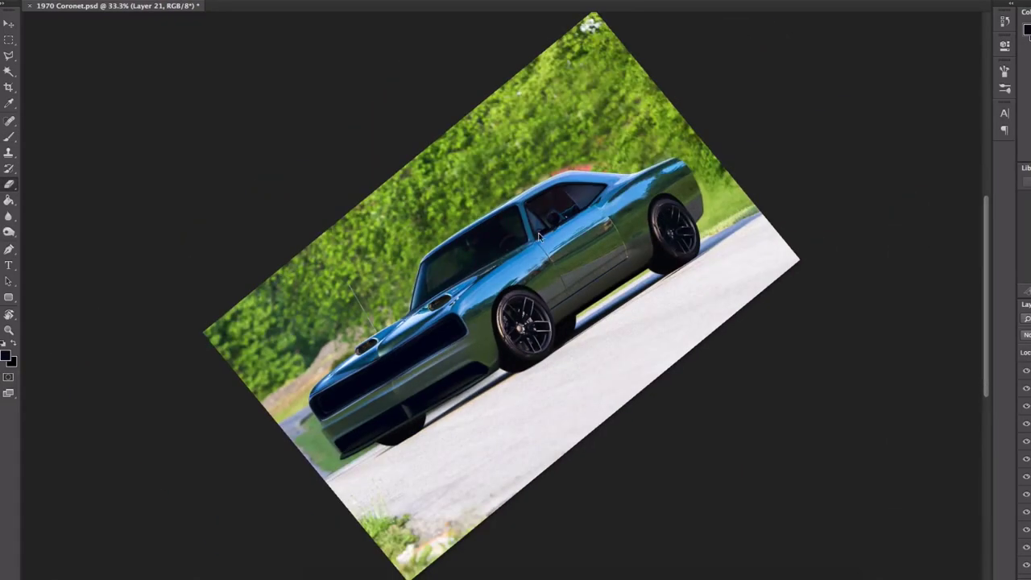
Step: Paint a thin light highlight along the edge of the front wheel arch
key(b)
key(ctrl+plus)
key(ctrl+plus)
alt+click(459, 314)
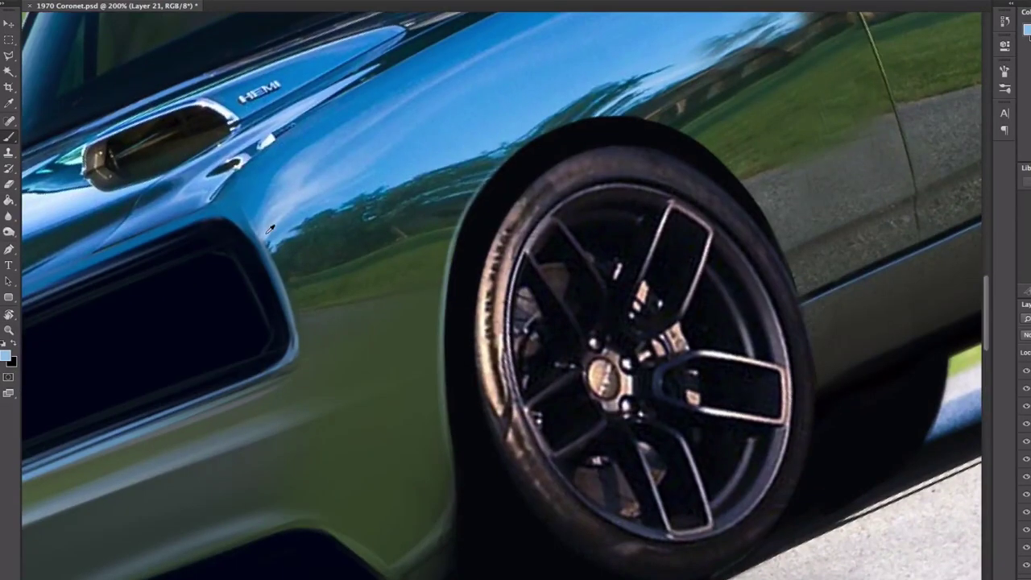
drag(447, 287, 490, 179)
key(d)
key(x)
drag(455, 242, 477, 191)
Step: Paint a matching thin white highlight around the rear wheel arch
drag(886, 162, 242, 403)
mouse_move(302, 466)
mouse_down()
mouse_move(330, 198)
mouse_move(309, 269)
mouse_up()
key(r)
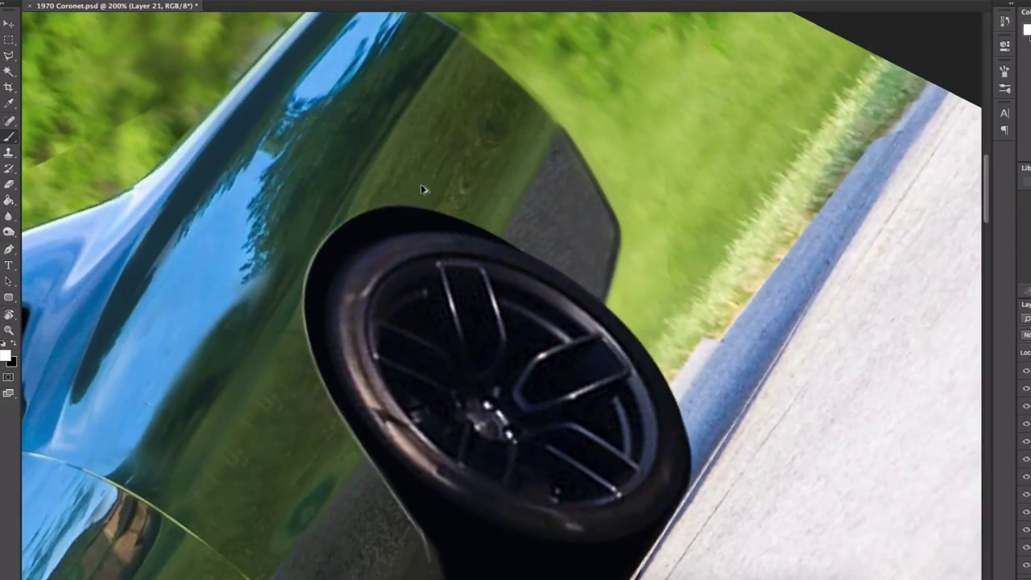
key(r)
drag(417, 197, 381, 427)
key(r)
mouse_move(384, 432)
mouse_down()
mouse_move(475, 118)
mouse_move(407, 144)
mouse_up()
drag(305, 264, 338, 186)
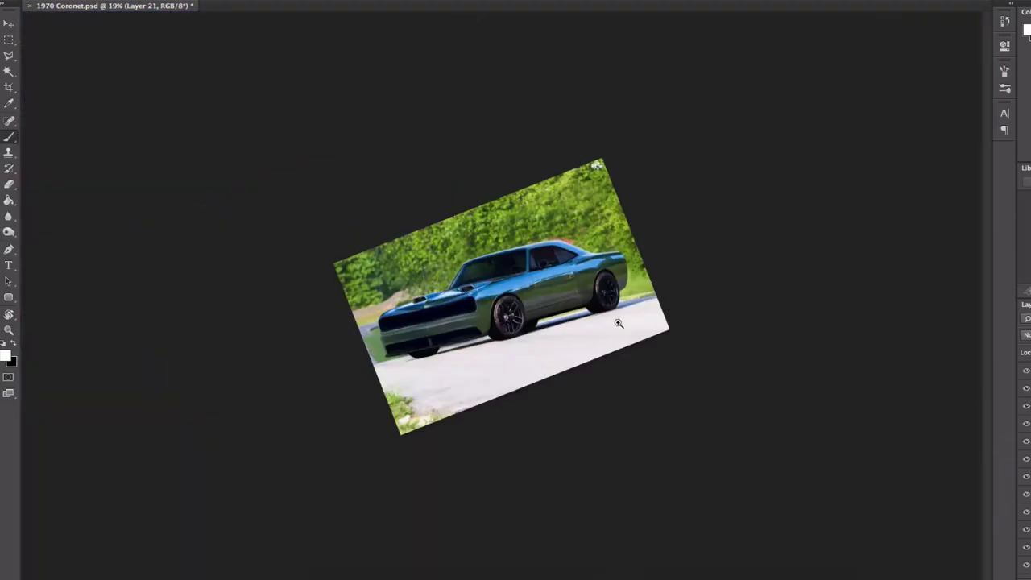
Step: On the Wheels layer, make an elliptical selection of the front wheel and fit it to the wheel's outline
scroll(629, 482, up, 3)
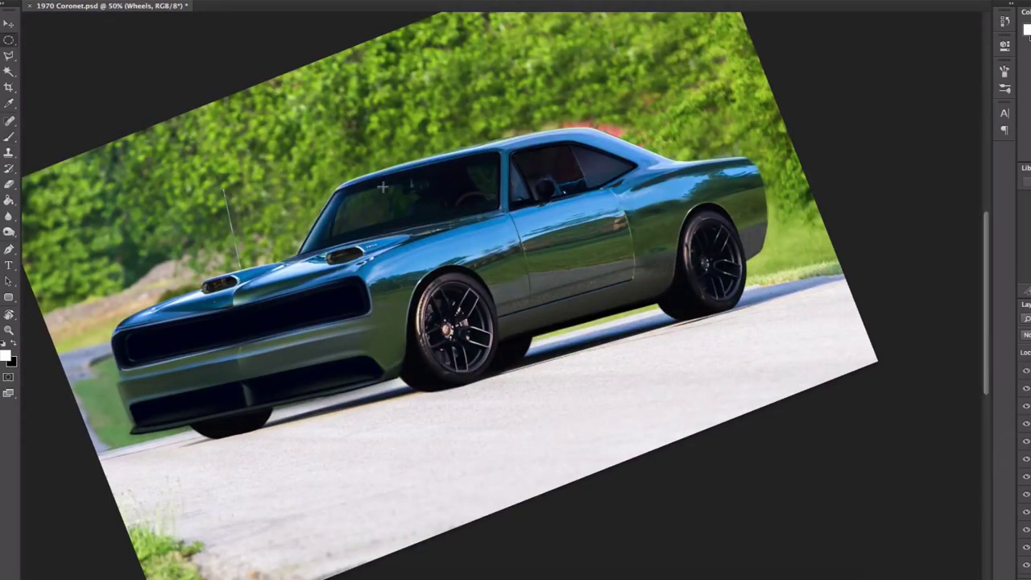
drag(408, 280, 493, 379)
right_click(458, 288)
click(499, 439)
key(super+plus)
key(super+plus)
drag(516, 327, 514, 315)
key(Return)
Step: Adjust the color of the selected wheel with an image color adjustment
key(super+minus)
drag(739, 169, 748, 187)
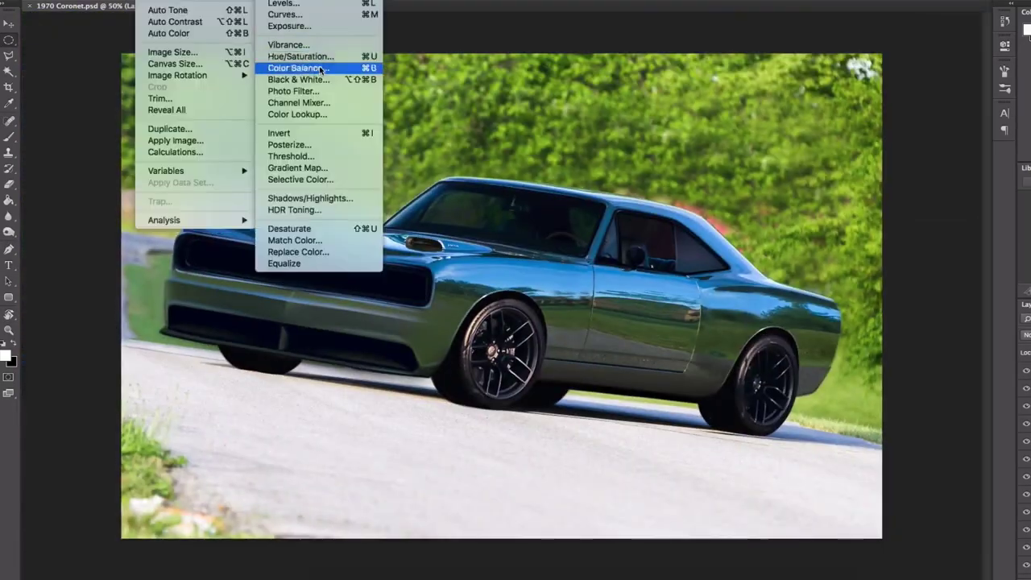
drag(969, 54, 959, 55)
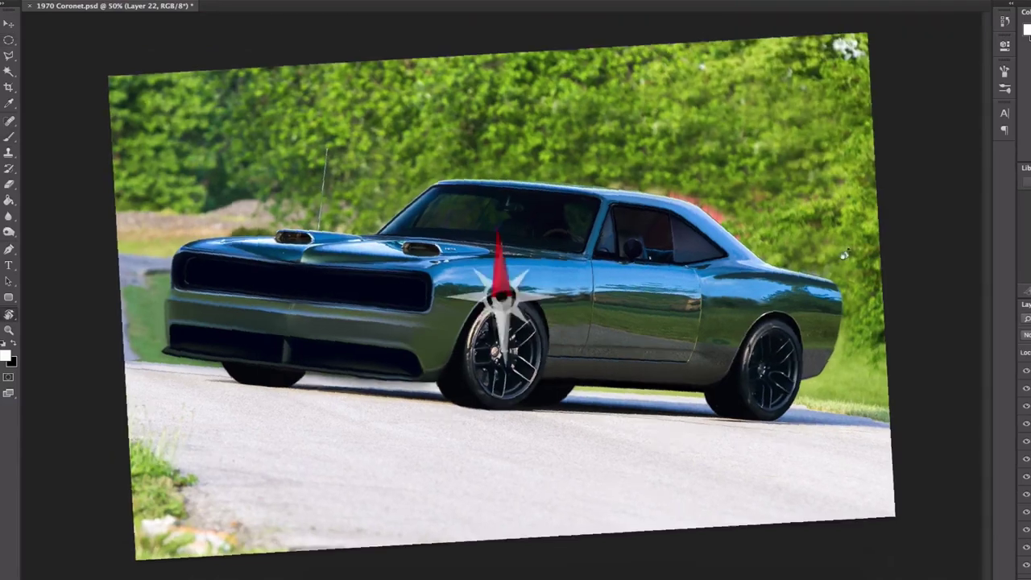
Step: Shade the upper body side with dark blue on a new layer and choose an eraser tip for trimming it
mouse_move(495, 298)
mouse_down()
mouse_move(767, 187)
mouse_move(452, 278)
mouse_move(675, 190)
mouse_up()
key(e)
right_click(566, 230)
double_click(632, 370)
super+click(431, 316)
drag(815, 142, 957, 118)
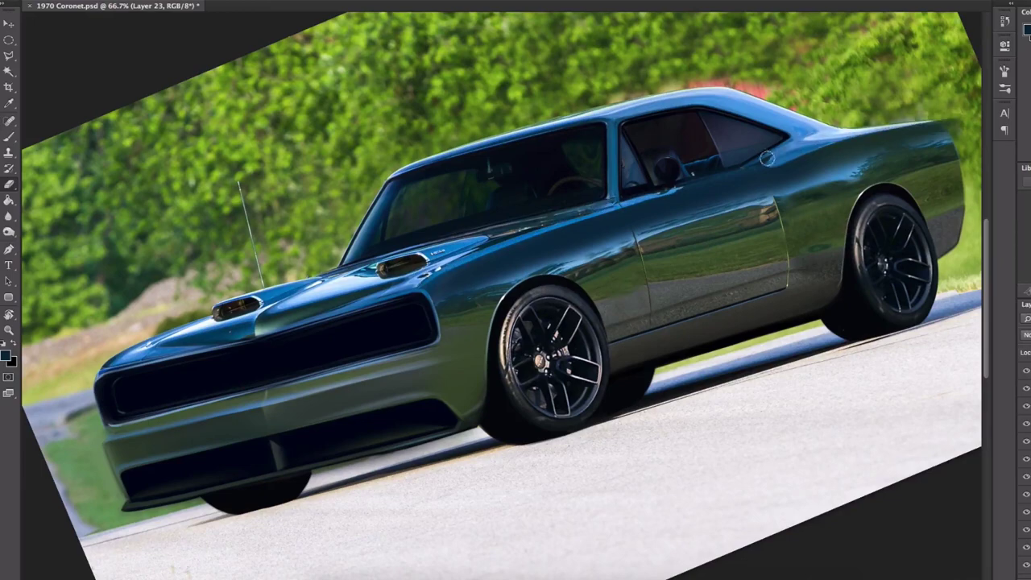
Step: Erase the dark shading above the body's shoulder line beneath the side windows, using a resized hard eraser
drag(570, 216, 749, 169)
super+click(766, 189)
super+click(798, 138)
super+click(798, 139)
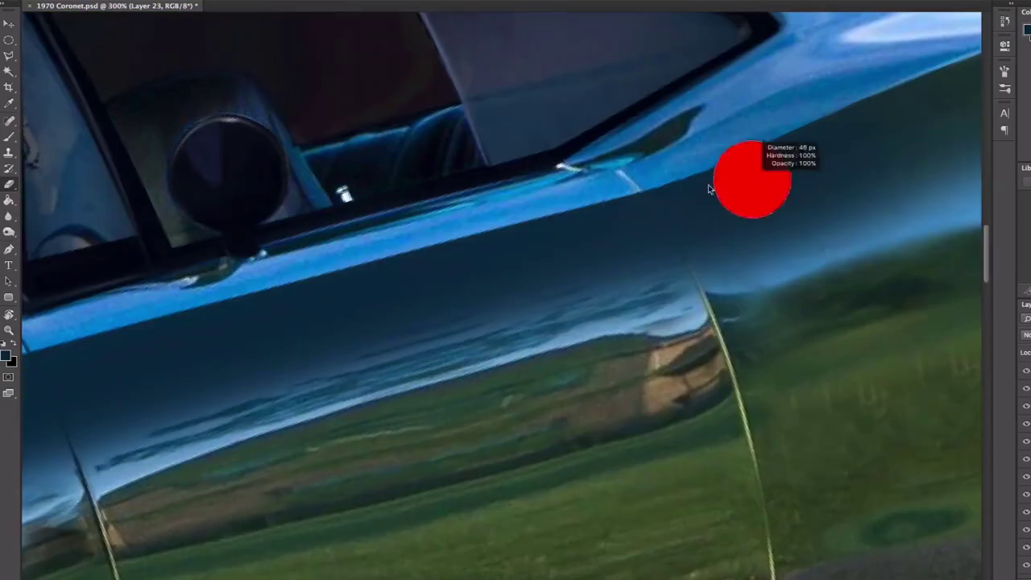
alt+click(653, 294)
alt+click(653, 295)
alt+click(652, 295)
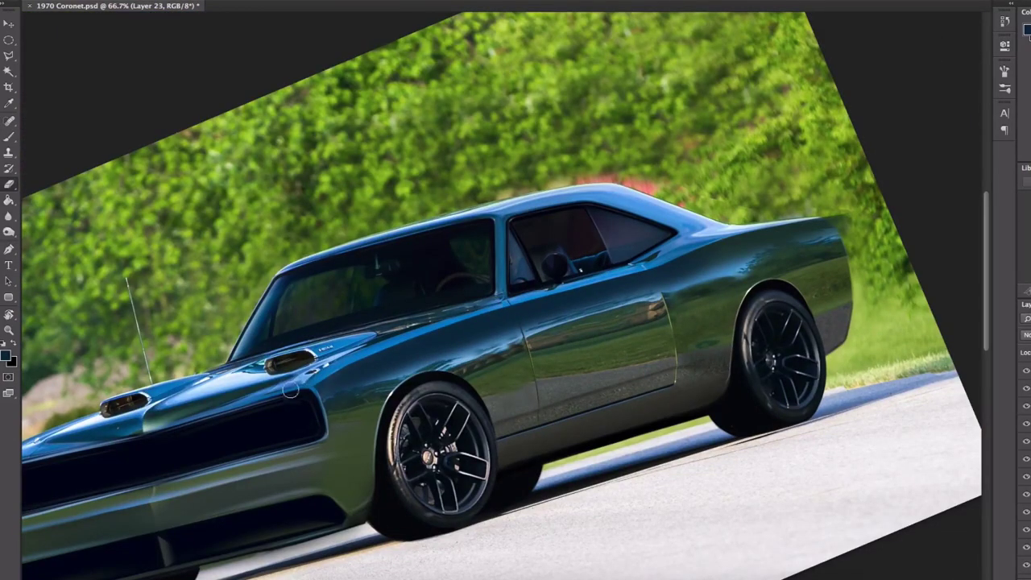
Step: Fade the dark shading from the rear quarter to the front fender with a different eraser tip
right_click(842, 203)
double_click(907, 338)
drag(768, 254, 291, 407)
mouse_move(290, 407)
mouse_down()
mouse_move(767, 253)
mouse_move(617, 292)
mouse_up()
alt+click(834, 311)
alt+click(833, 311)
super+click(645, 305)
super+click(645, 305)
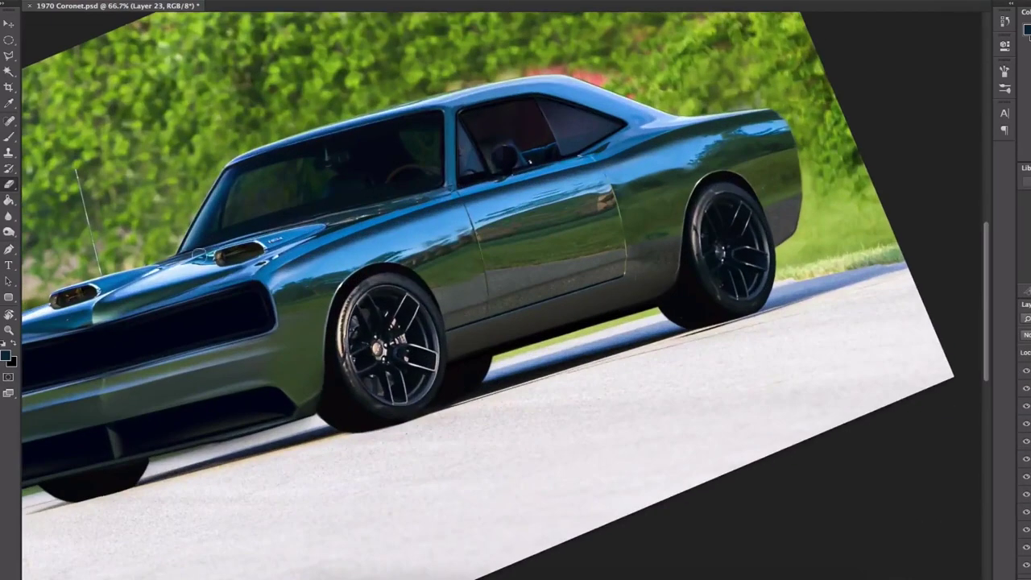
Step: Soften the remaining shading across the doors and fenders with further eraser passes
mouse_move(805, 202)
mouse_down()
mouse_move(461, 346)
mouse_move(577, 334)
mouse_up()
key(e)
right_click(534, 358)
double_click(641, 321)
mouse_move(797, 248)
mouse_down()
mouse_move(493, 356)
mouse_move(709, 279)
mouse_up()
right_click(822, 179)
mouse_move(535, 310)
mouse_down()
mouse_move(469, 320)
mouse_move(686, 258)
mouse_move(516, 318)
mouse_up()
mouse_move(794, 197)
mouse_down()
mouse_move(783, 227)
mouse_move(573, 279)
mouse_up()
Step: Paint a sampled light blue highlight along the front fender's upper crease with a 4 px brush at 100% hardness
key(b)
scroll(693, 256, up, 2)
scroll(846, 226, down, 3)
scroll(497, 290, up, 2)
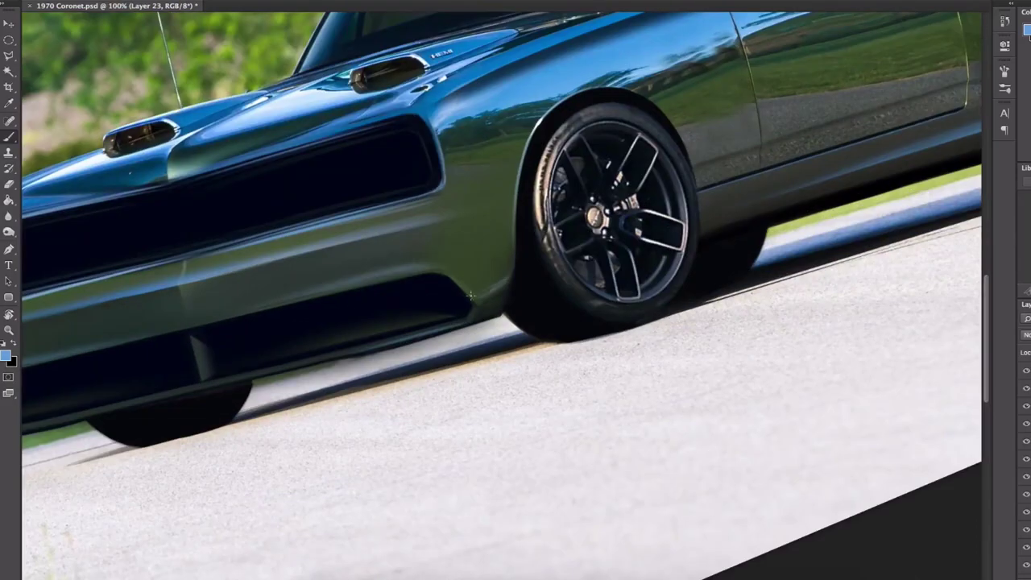
key(e)
scroll(516, 289, down, 2)
key(b)
alt+click(424, 238)
scroll(544, 231, up, 2)
right_click(591, 190)
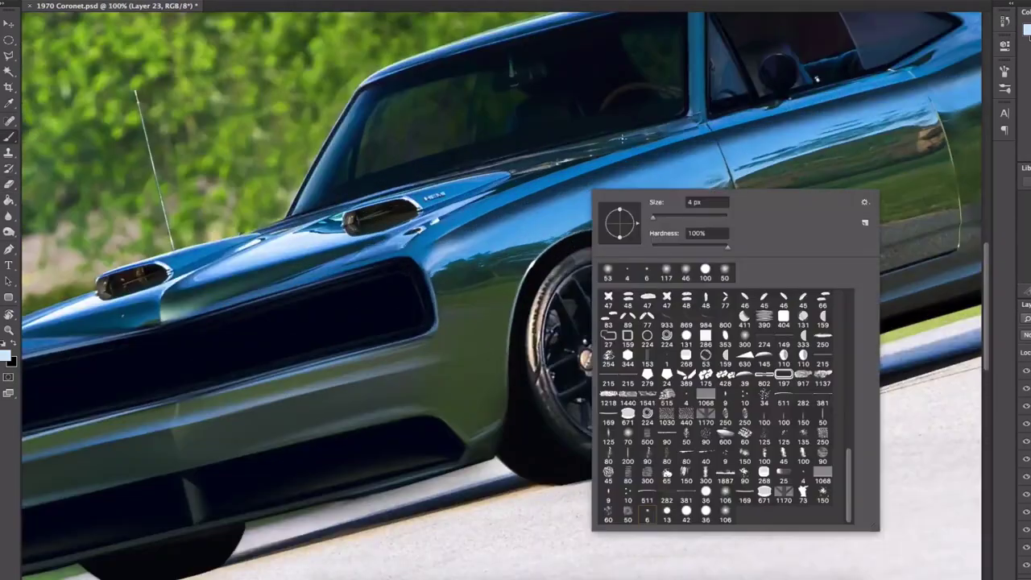
drag(467, 221, 595, 170)
scroll(524, 205, up, 2)
drag(370, 259, 481, 204)
scroll(465, 208, down, 5)
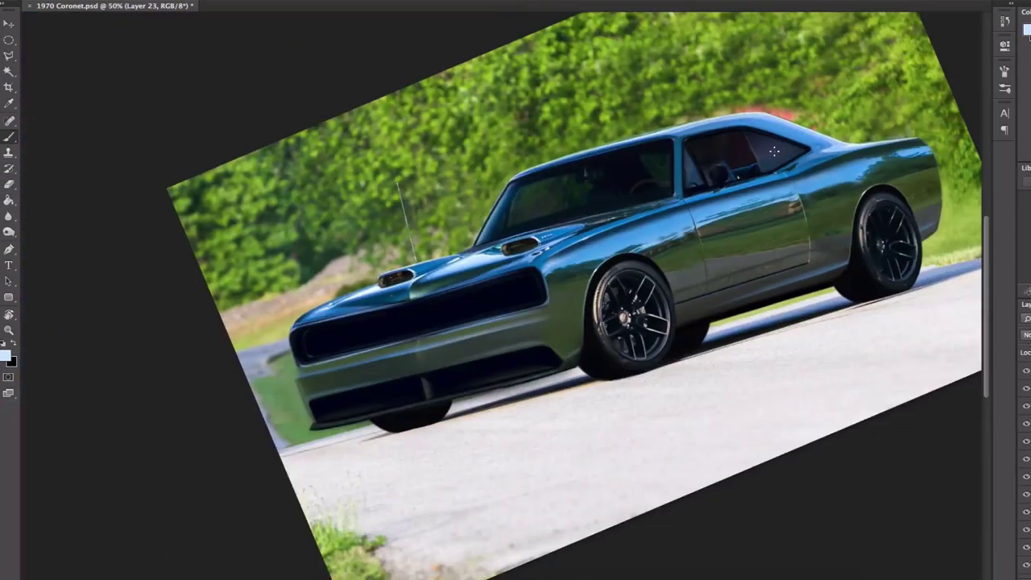
Step: Paint a white highlight around the lower corner of the grille surround nearest the front wheel
scroll(556, 103, up, 4)
drag(548, 287, 733, 243)
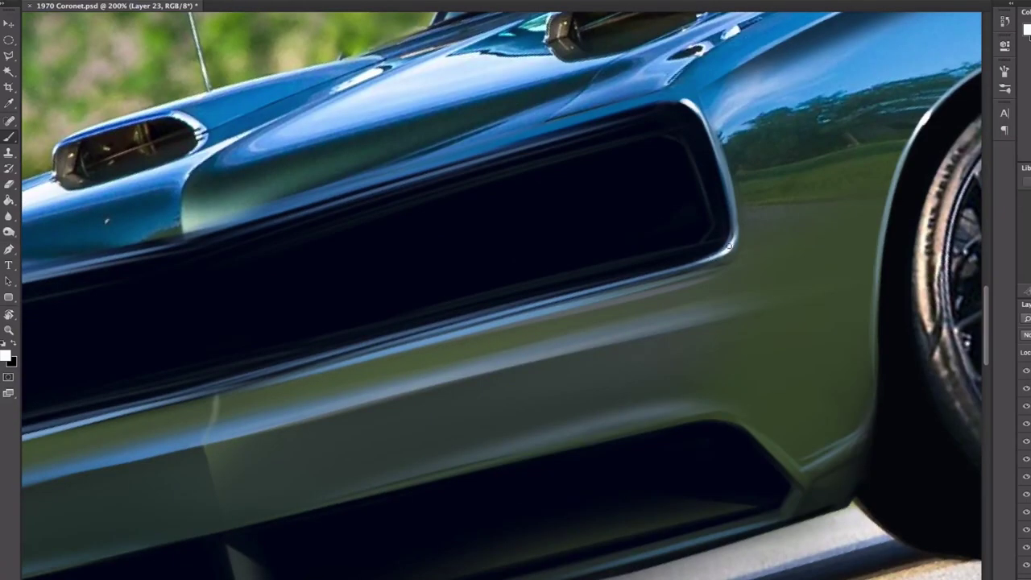
drag(768, 144, 844, 168)
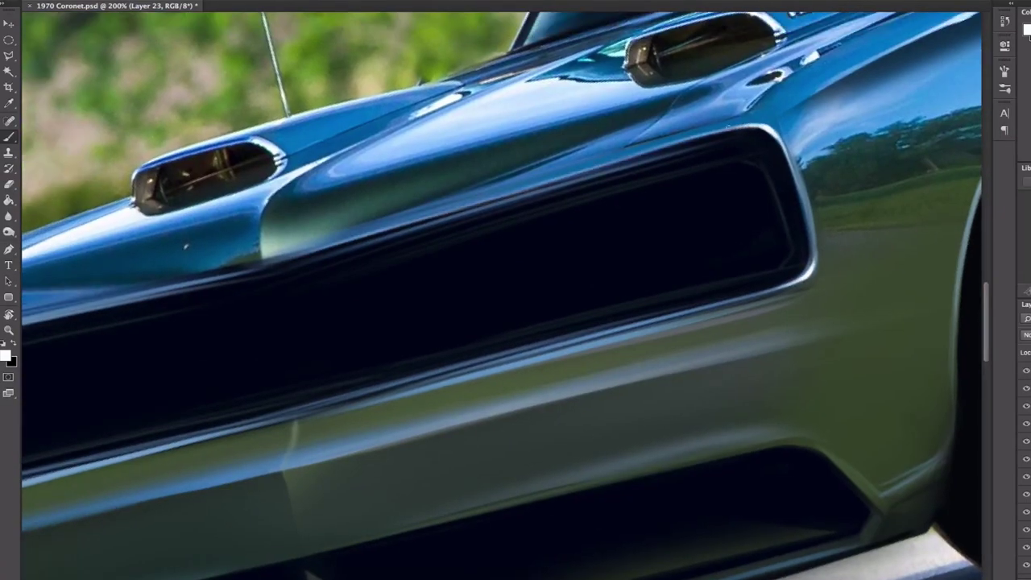
drag(540, 337, 406, 119)
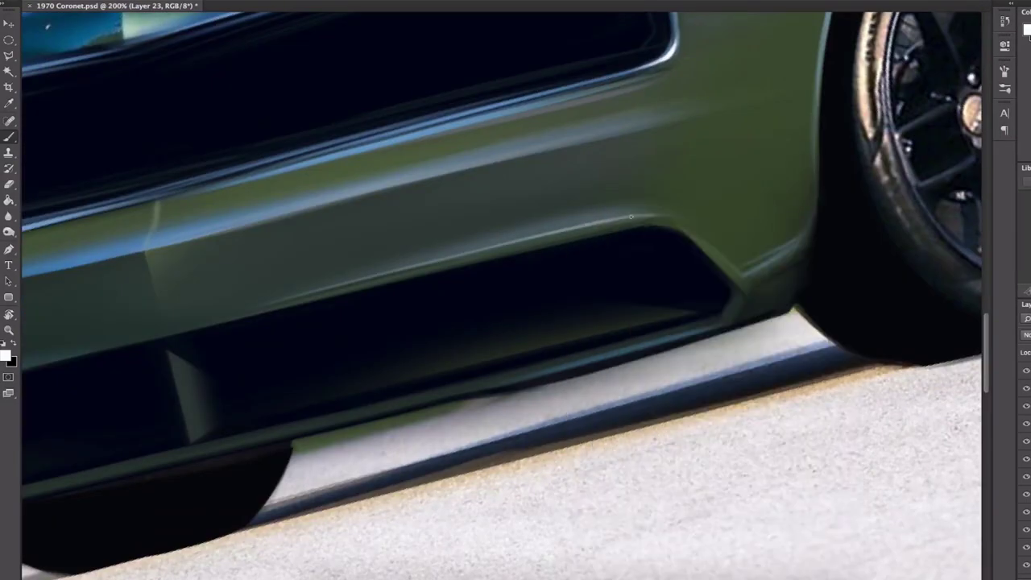
Step: Paint white highlights along the upper edge of the bumper's lower intake
drag(516, 376, 717, 326)
drag(528, 374, 568, 366)
alt+super+click(708, 356)
alt+super+click(708, 356)
super+click(636, 355)
super+click(636, 355)
mouse_move(601, 250)
mouse_down()
mouse_move(828, 178)
mouse_move(679, 212)
mouse_up()
Step: Add small white hot spots along the grille's lower edge, the bumper crease and the splitter lip
scroll(471, 262, up, 2)
alt+super+click(780, 252)
alt+super+click(780, 251)
super+click(774, 232)
super+click(773, 232)
drag(453, 110, 599, 68)
alt+super+click(695, 299)
alt+super+click(695, 298)
alt+super+click(695, 299)
super+click(658, 147)
super+click(658, 148)
Step: Touch up the front splitter's edge with a sampled near-black colour
alt+super+click(516, 246)
alt+super+click(516, 246)
super+click(519, 425)
super+click(520, 426)
super+click(461, 494)
alt+click(680, 285)
alt+super+click(601, 349)
alt+super+click(601, 350)
drag(578, 339, 521, 349)
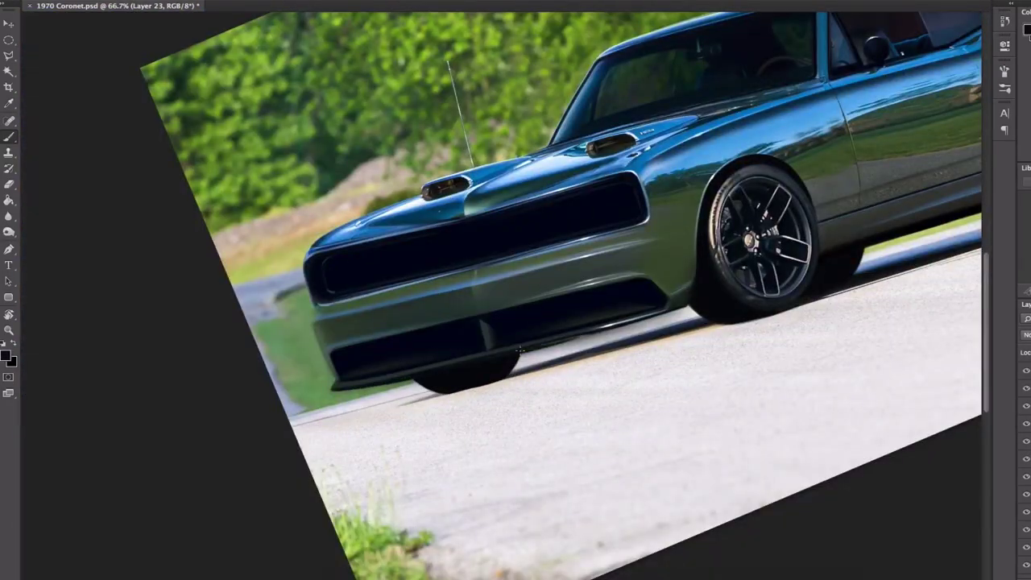
Step: Reset the foreground colour to white and paint a highlight on the splitter's far front corner
super+click(391, 376)
super+click(391, 376)
key(d)
key(x)
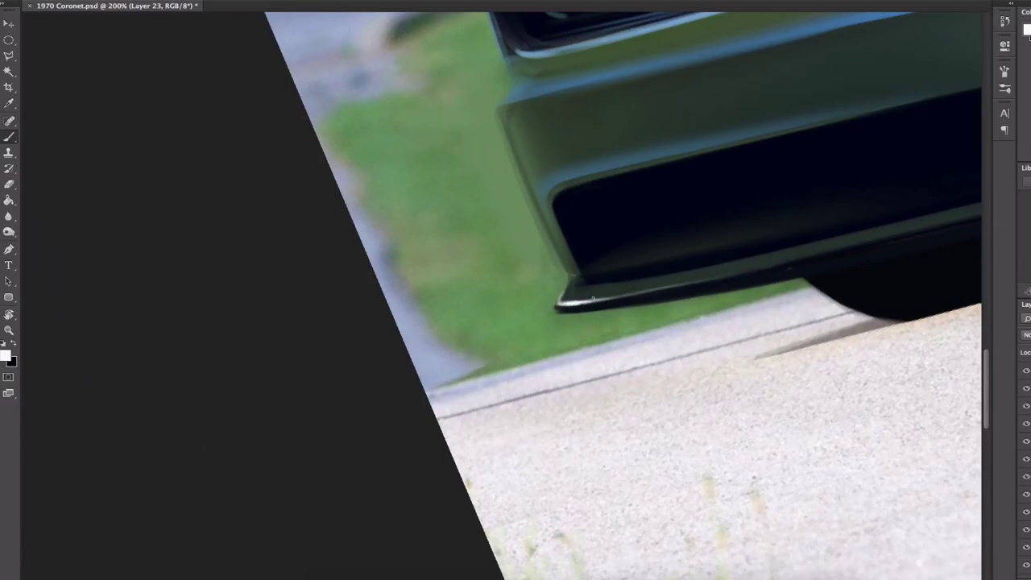
alt+super+click(679, 215)
alt+super+click(678, 215)
alt+super+click(679, 215)
Step: Touch up the rear deck's trailing edge with colours sampled from the body and background foliage
key(ctrl+plus)
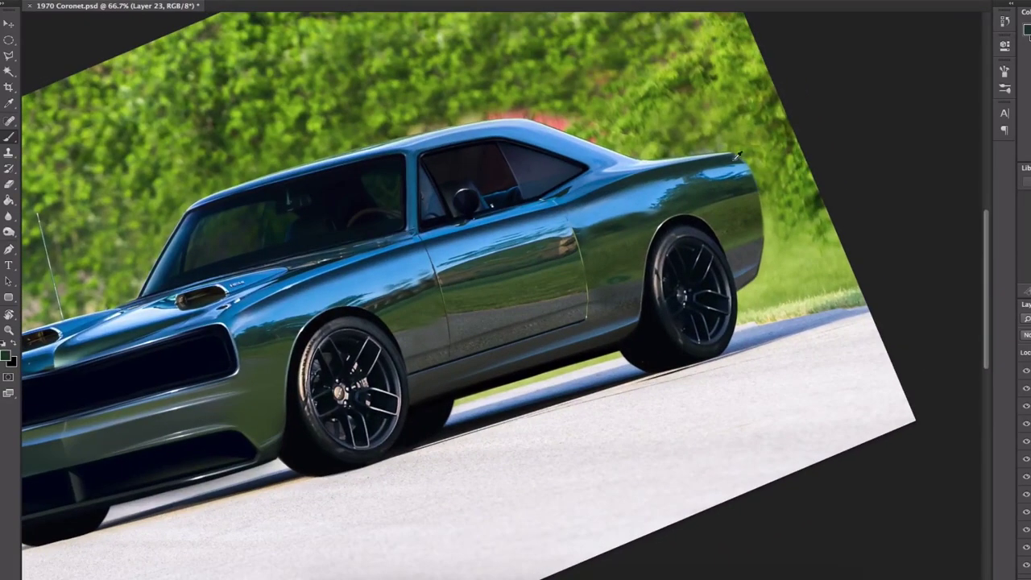
key(ctrl+minus)
key(ctrl+minus)
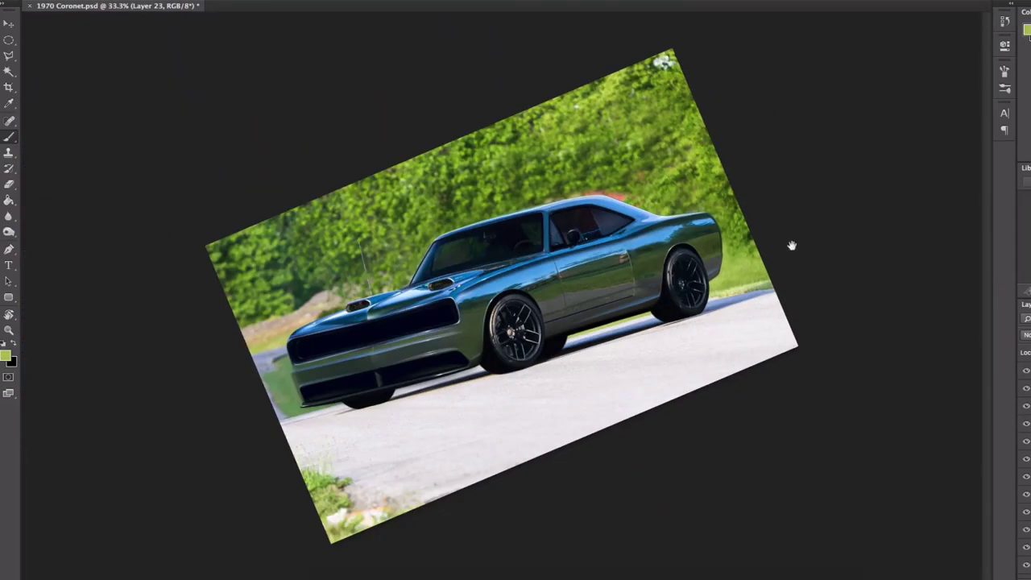
scroll(571, 236, up, 2)
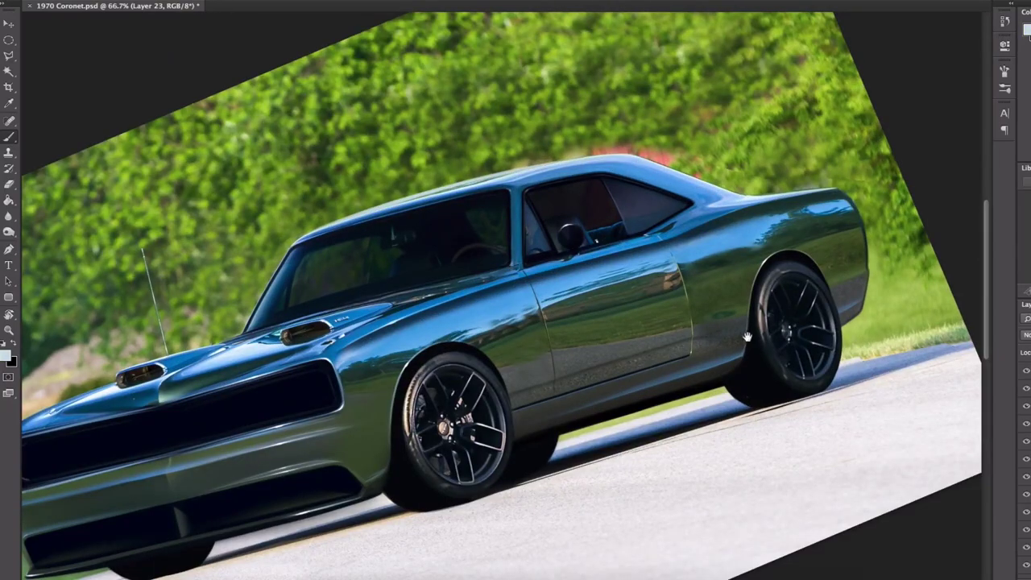
Step: Paint a fine white highlight along the base of the windshield
key(ctrl+plus)
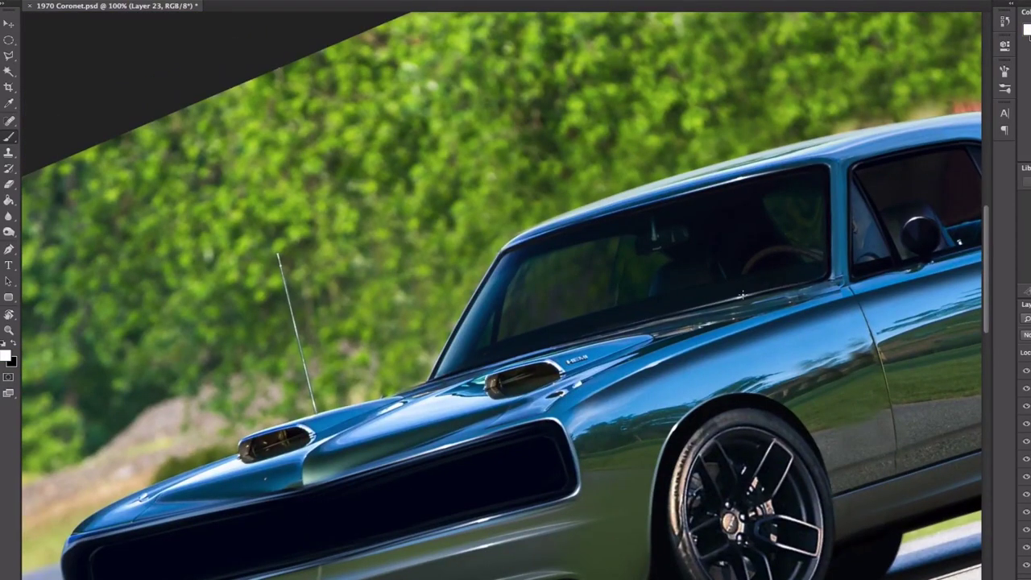
drag(743, 296, 726, 300)
key(ctrl+minus)
key(ctrl+minus)
mouse_move(711, 320)
mouse_down()
mouse_move(871, 359)
mouse_move(793, 188)
mouse_up()
Step: Paint white highlights on the front bumper's centre crease and along the splitter
key(ctrl+plus)
key(ctrl+plus)
key(ctrl+plus)
drag(471, 337, 467, 348)
drag(498, 493, 445, 320)
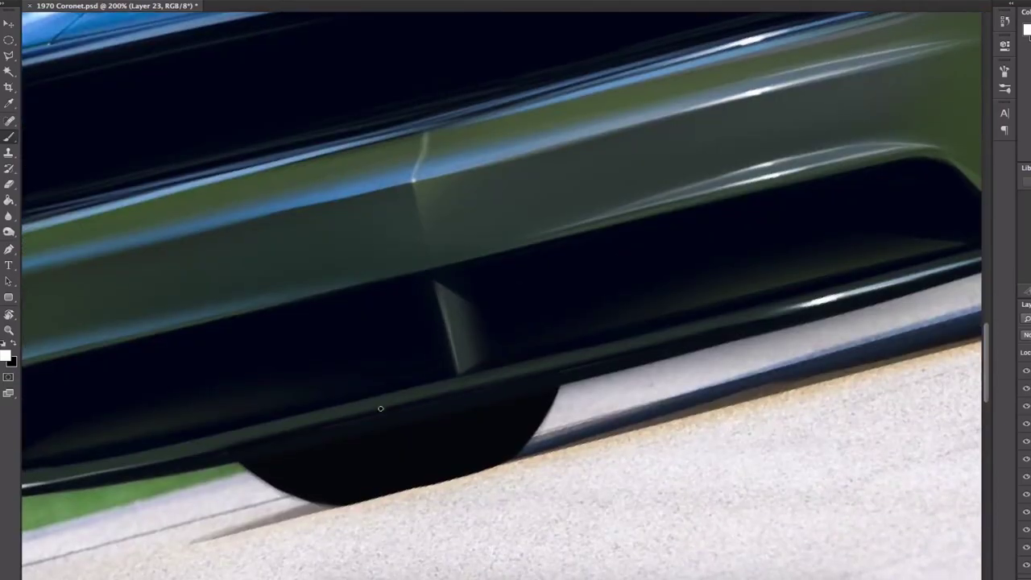
key(ctrl+0)
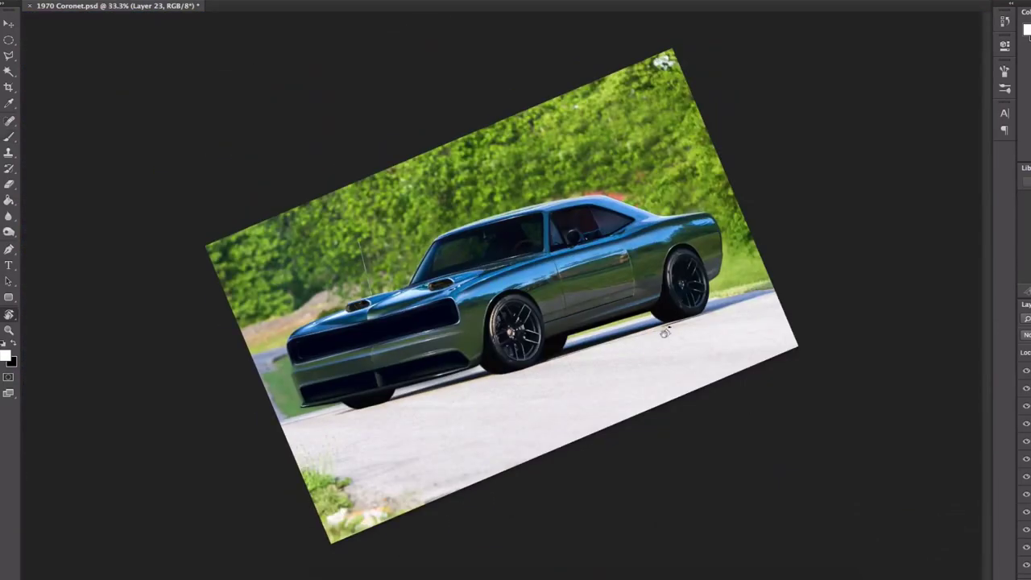
Step: Return the canvas upright and use Liquify with a smaller brush to refine the front fender corner and the hood beside the scoop
key(Escape)
key(ctrl+plus)
key(ctrl+shift+x)
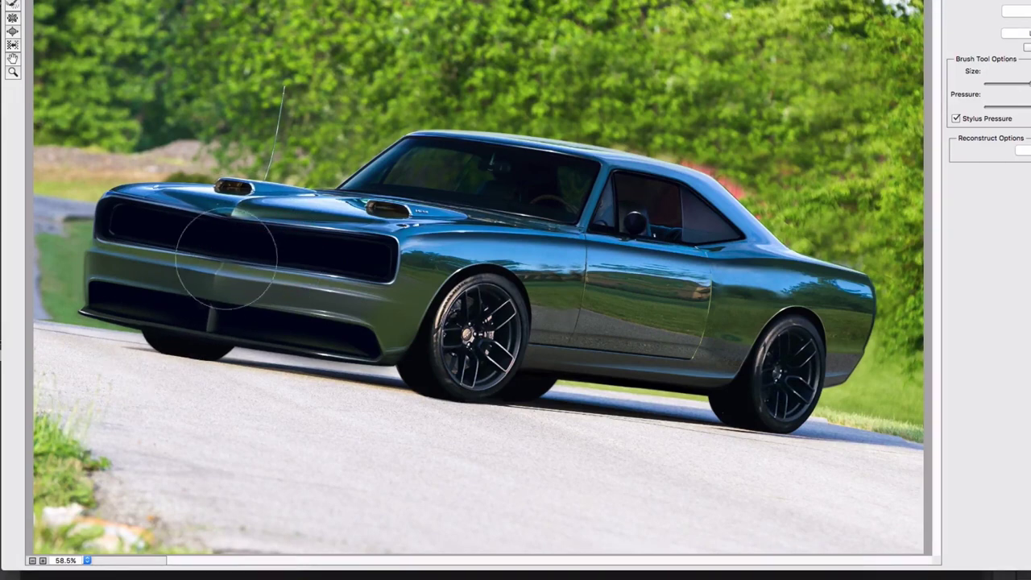
key(bracketleft)
key(bracketleft)
key(bracketleft)
key(bracketleft)
drag(406, 217, 411, 218)
drag(258, 190, 208, 185)
Step: Push in the rear bumper's outer contour with a larger Liquify brush and apply the distortion
key(bracketright)
key(bracketright)
key(bracketright)
drag(889, 311, 882, 313)
drag(882, 354, 867, 366)
key(ctrl+minus)
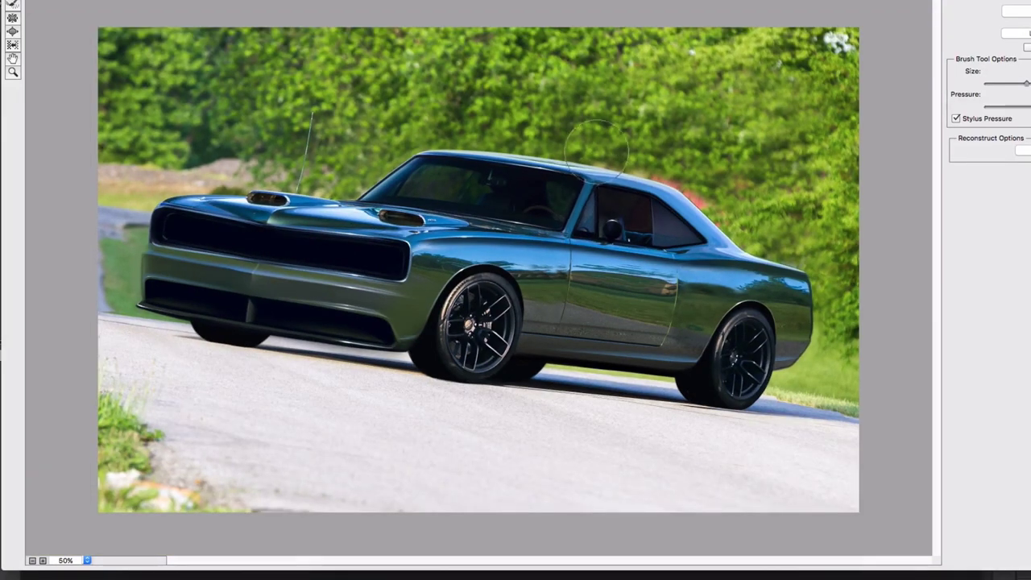
key(Return)
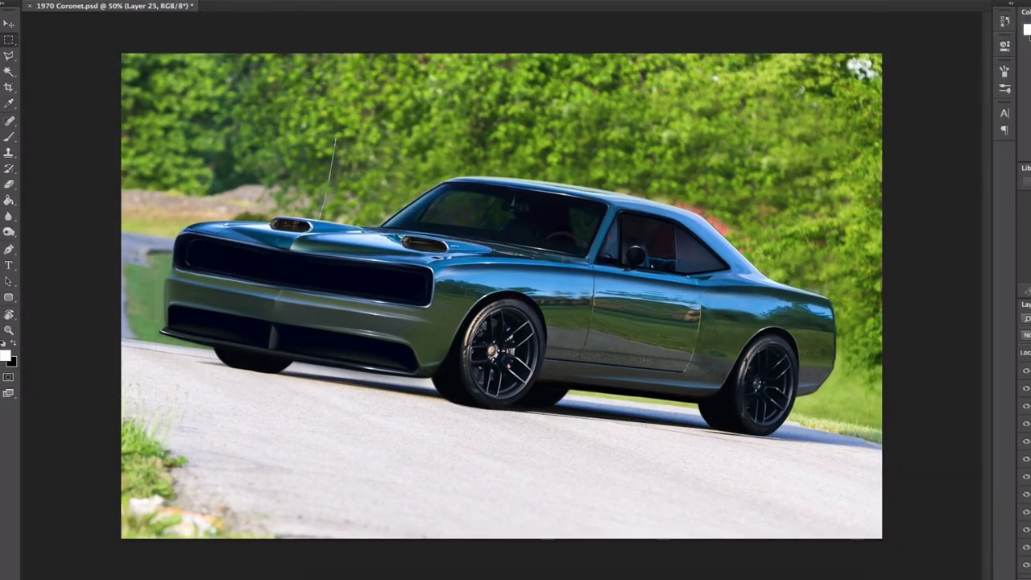
Step: Paint the rim of the hood scoop nearest the windshield black on the rotated canvas
mouse_move(399, 246)
mouse_down()
mouse_move(461, 243)
mouse_move(570, 176)
mouse_up()
mouse_move(449, 260)
mouse_down()
mouse_move(529, 187)
mouse_move(604, 155)
mouse_move(664, 153)
mouse_up()
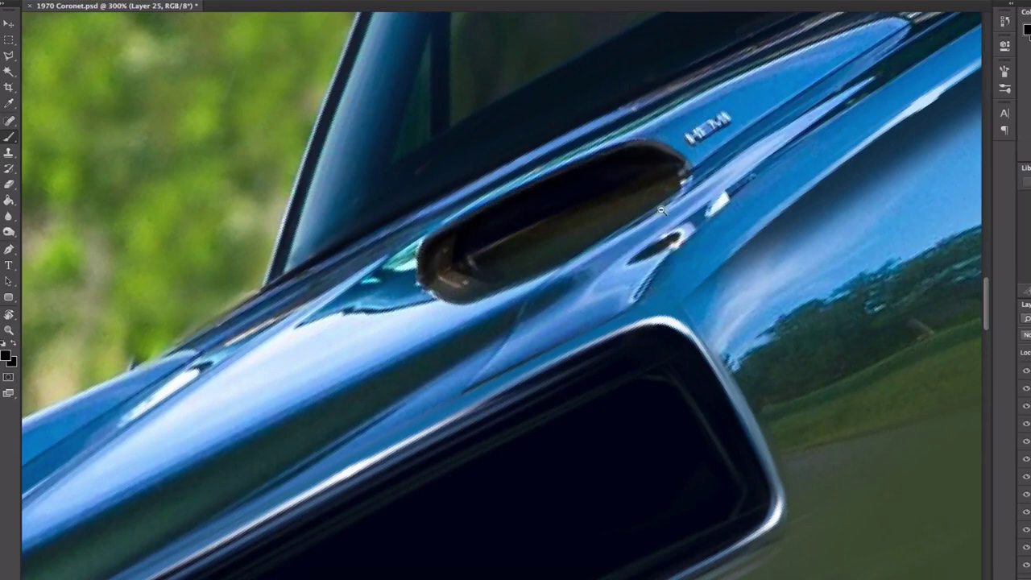
drag(680, 162, 609, 148)
Step: Paint the rim of the far hood scoop black to match the near one
key(super+minus)
drag(156, 456, 501, 296)
key(super+plus)
key(super+plus)
mouse_move(538, 214)
mouse_down()
mouse_move(486, 192)
mouse_move(238, 336)
mouse_move(287, 301)
mouse_move(504, 197)
mouse_up()
drag(307, 330, 502, 222)
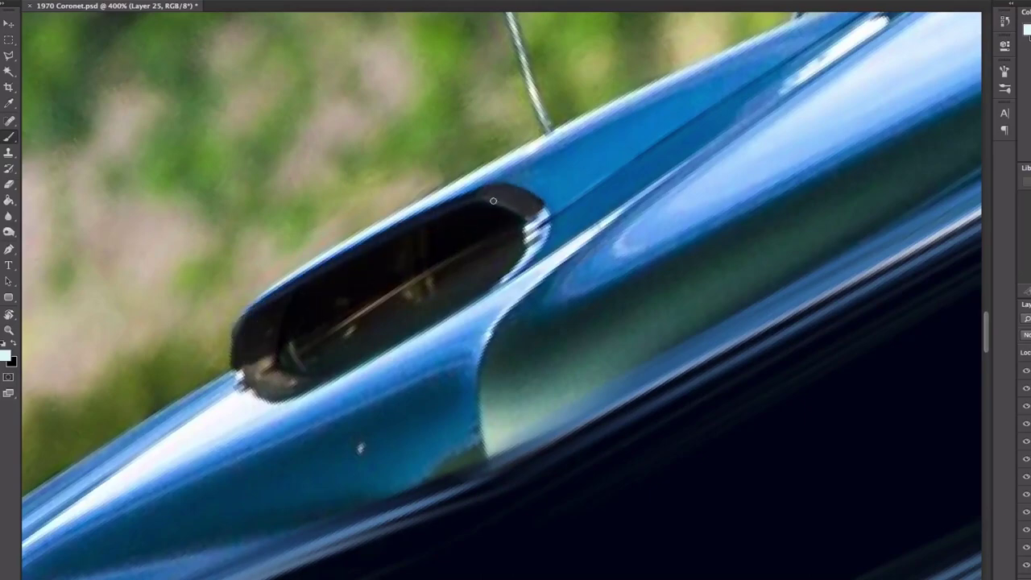
key(ctrl+minus)
key(ctrl+minus)
key(ctrl+minus)
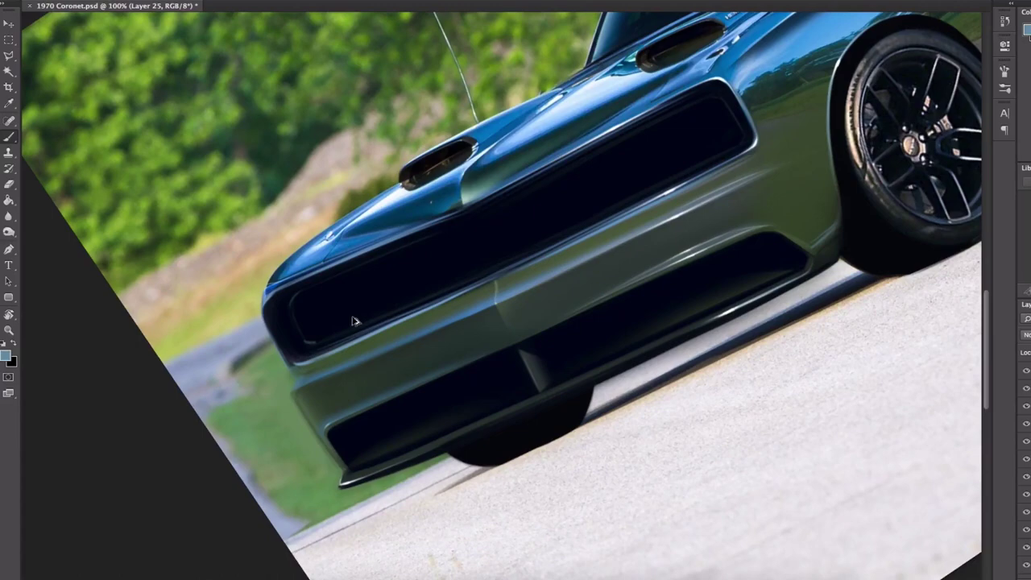
Step: Retouch the grille recess's far lower corner with a sampled blue-grey and soften it with the eraser
click(308, 352)
key(e)
key(ctrl+plus)
drag(332, 345, 352, 316)
key(ctrl+minus)
key(ctrl+minus)
key(ctrl+minus)
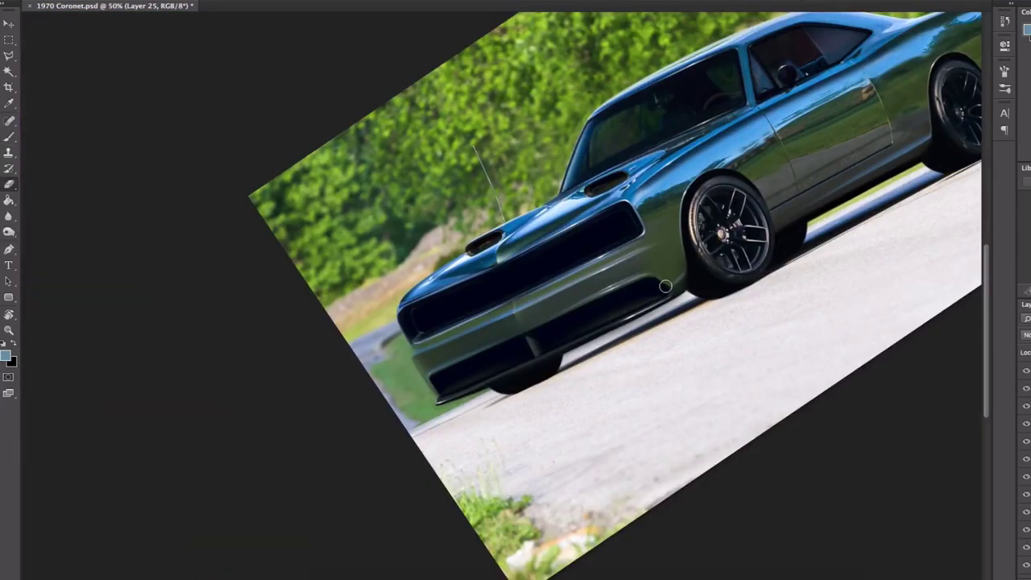
scroll(663, 287, up, 2)
scroll(596, 316, down, 2)
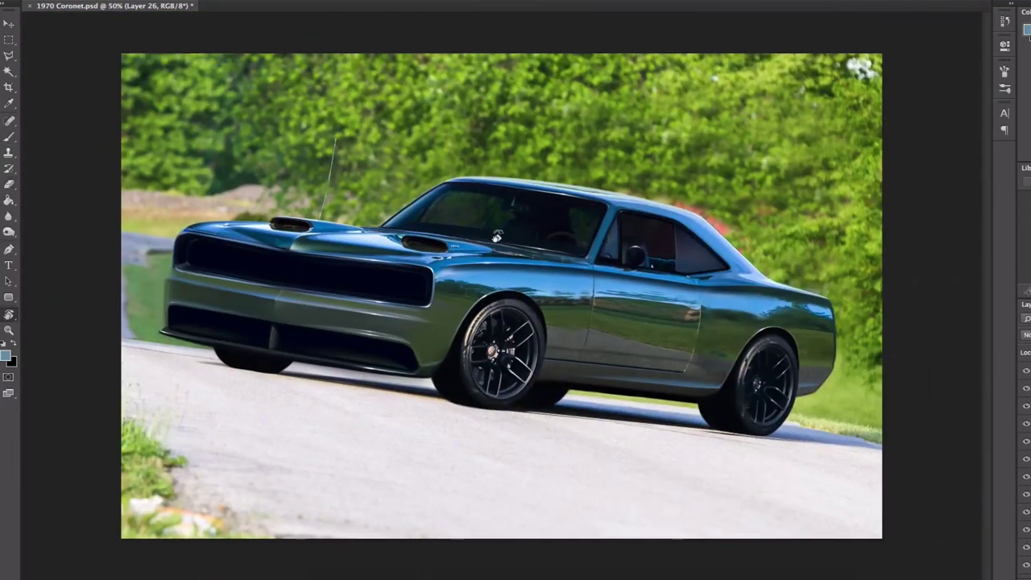
Step: Paint a round headlight shape at the near end of the grille and erase its centre to leave a ring
right_click(499, 234)
click(408, 282)
click(373, 278)
key(e)
drag(362, 269, 419, 272)
Step: Transform the headlight ring to fit the grille's perspective at its near outer end
key(ctrl+t)
key(Return)
drag(357, 299, 456, 278)
key(Return)
key(ctrl+t)
key(Return)
scroll(365, 304, up, 2)
key(v)
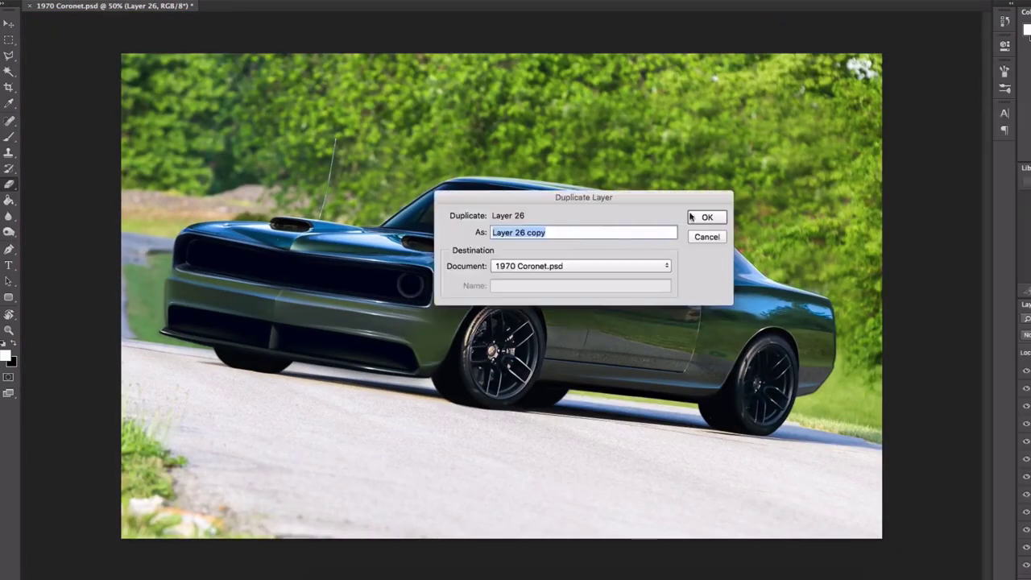
Step: Duplicate the headlight ring and place scaled copies to form a pair at each end of the grille
key(Return)
key(v)
drag(411, 285, 213, 255)
right_click(1027, 371)
click(979, 167)
key(Return)
key(ctrl+t)
key(Return)
Step: Paint a smaller inner ring on a new layer inside the near outer headlight, clearing its centre with the eraser
key(b)
drag(412, 284, 414, 285)
key(ctrl+shift+alt+n)
click(411, 283)
key(e)
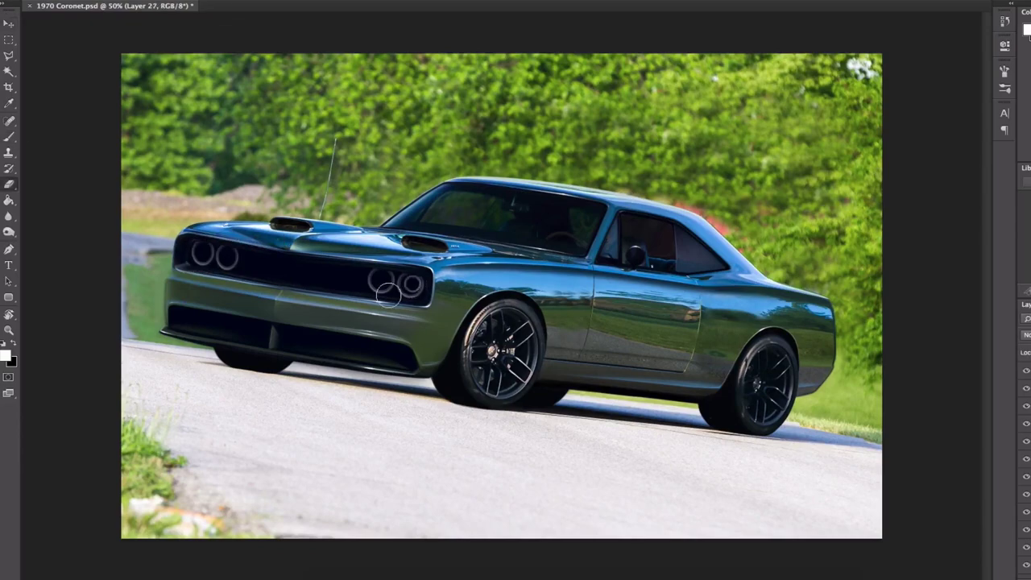
Step: Fit a copy of the inner ring inside the far outer headlight with Free Transform
key(ctrl+t)
scroll(214, 257, up, 3)
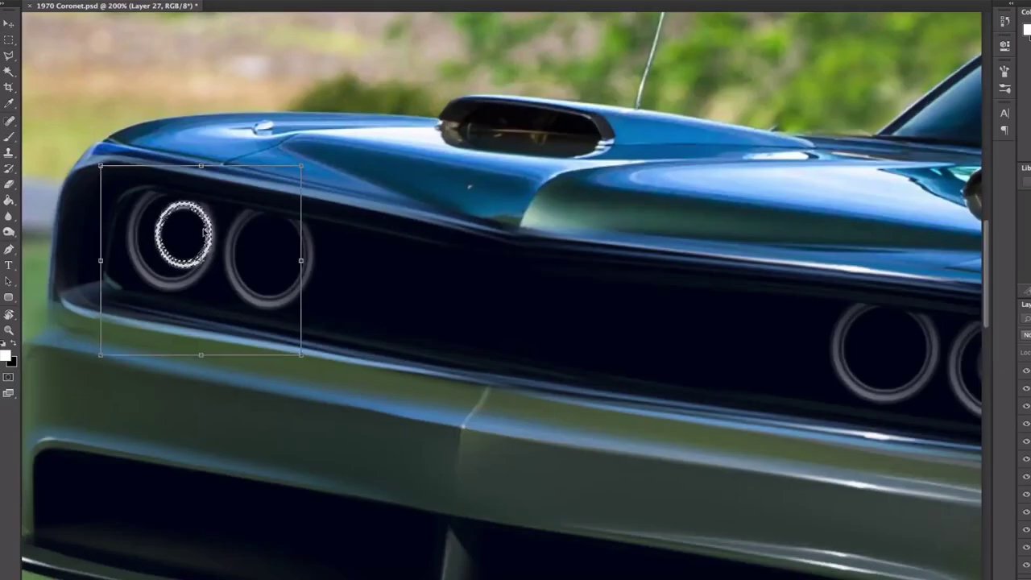
key(Return)
scroll(318, 342, down, 3)
key(e)
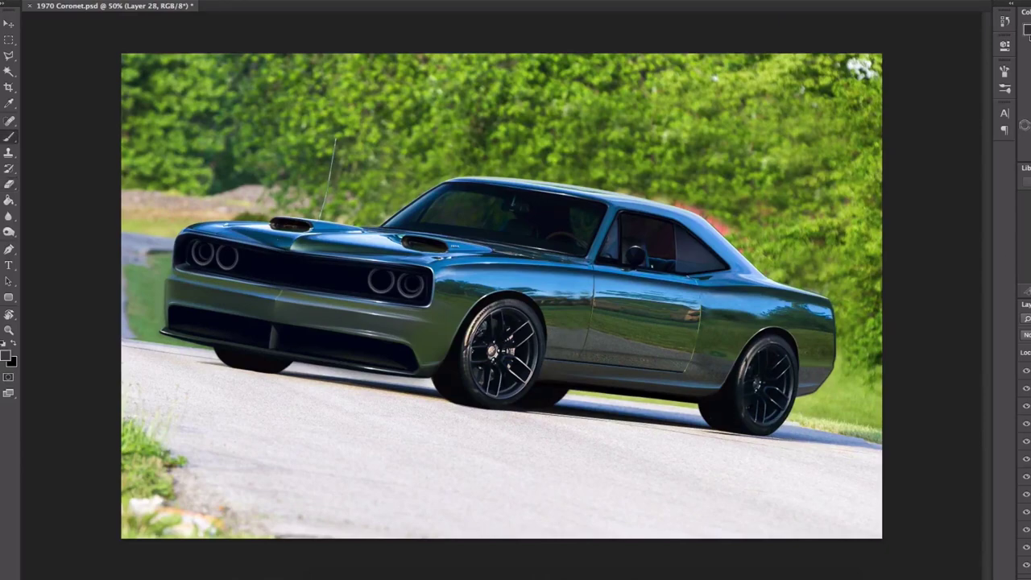
Step: Rotate the canvas and brush a soft dark grey sheen across the grille between the headlights
right_click(493, 236)
key(r)
drag(645, 295, 622, 216)
scroll(558, 321, up, 2)
drag(403, 343, 620, 246)
Step: Fade the grey sheen around the headlights and grille edges with a resized eraser
key(e)
right_click(528, 213)
drag(629, 209, 520, 278)
key(ctrl+minus)
key(ctrl+plus)
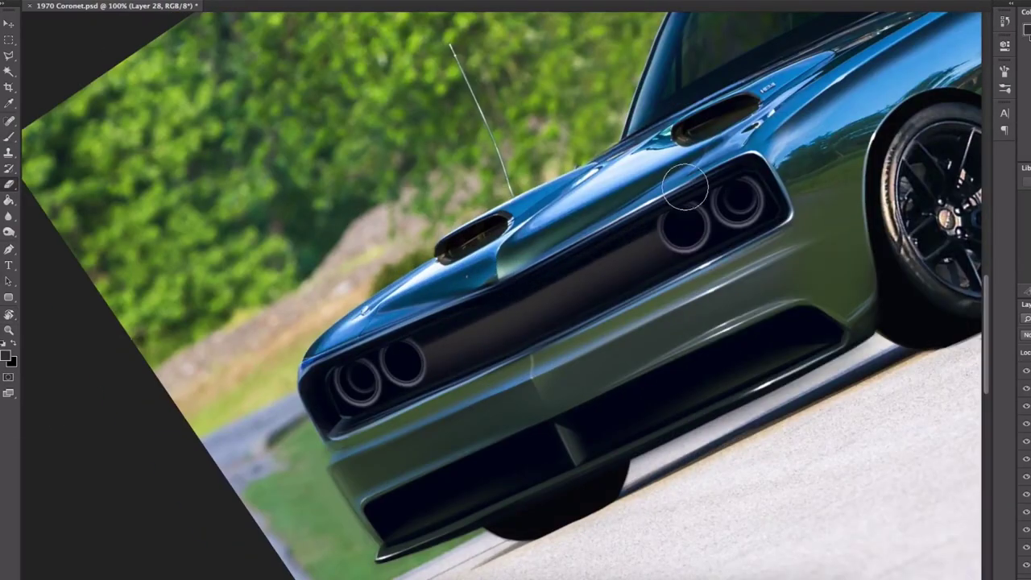
key(ctrl+minus)
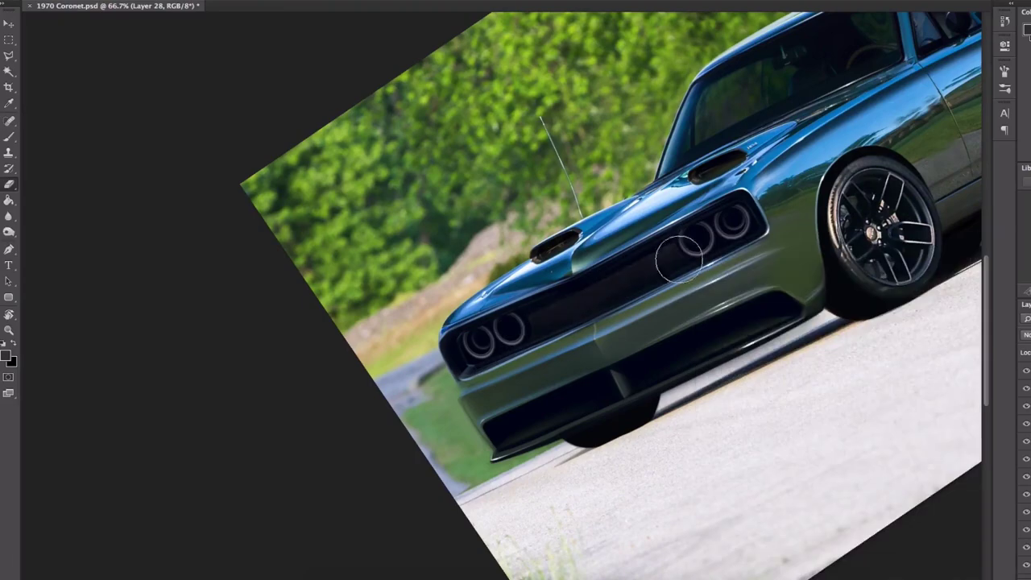
Step: Paint a sampled light blue highlight along the horizontal bar in the grille's centre
ctrl+click(601, 289)
ctrl+click(601, 290)
key(b)
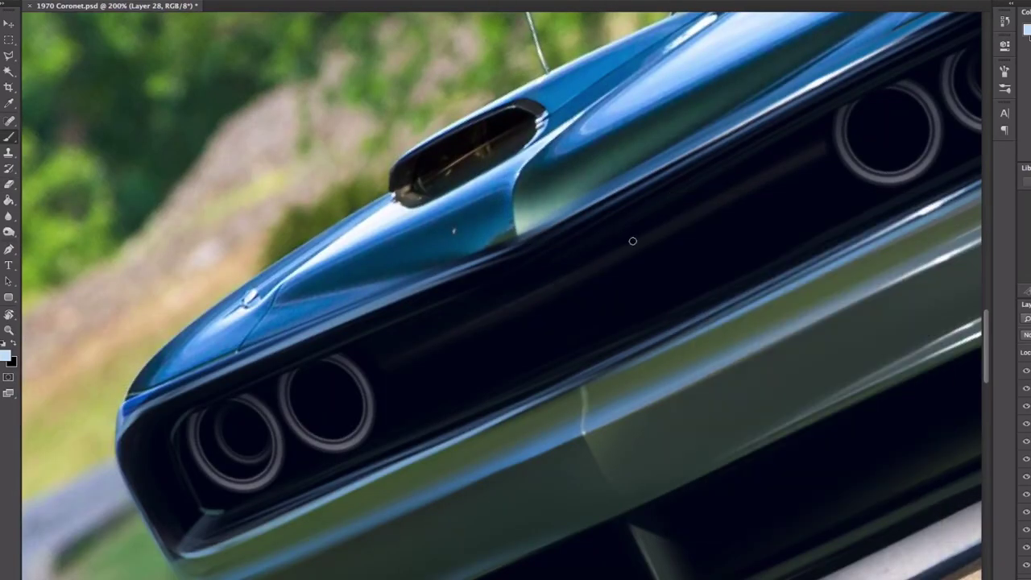
drag(667, 305, 617, 282)
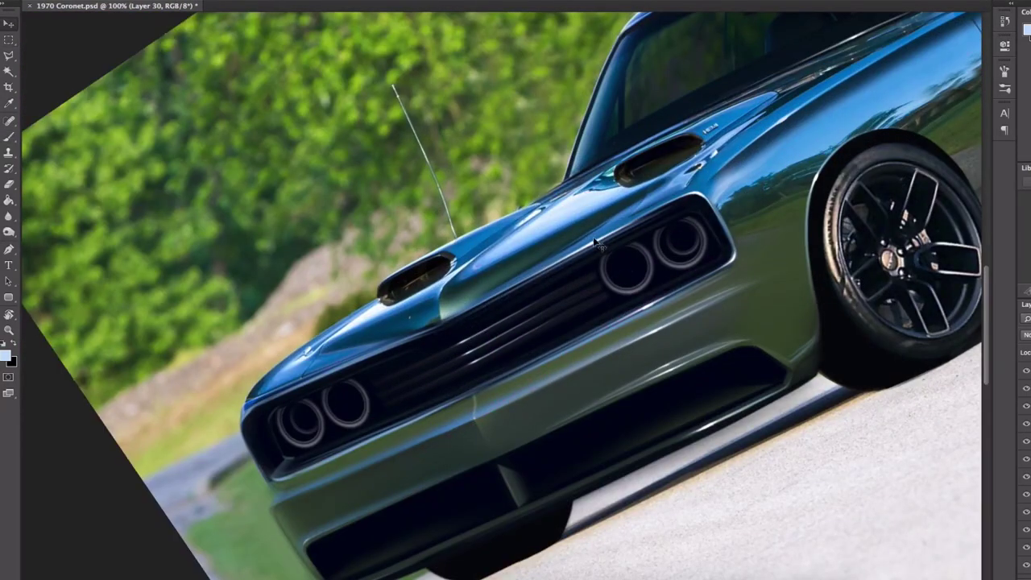
Step: Place another copy of the highlighted grille bar alongside the others and transform it to follow the grille's shape
drag(548, 344, 525, 357)
key(super+t)
right_click(530, 310)
click(553, 357)
drag(369, 517, 365, 513)
key(Return)
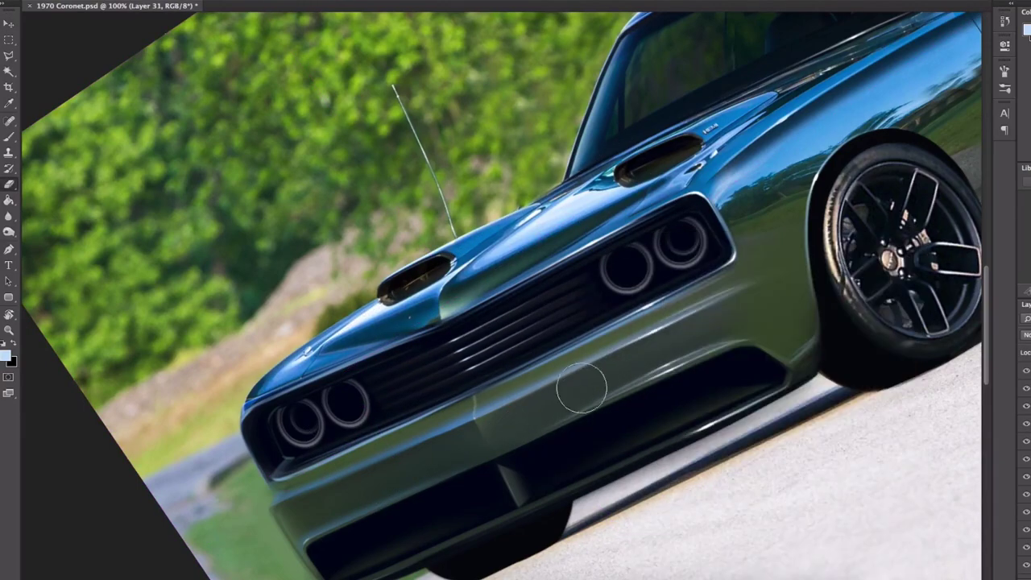
Step: Paint white highlights on the lower rims of the near-side headlight rings
key(ctrl+minus)
key(ctrl+plus)
key(ctrl+plus)
key(ctrl+plus)
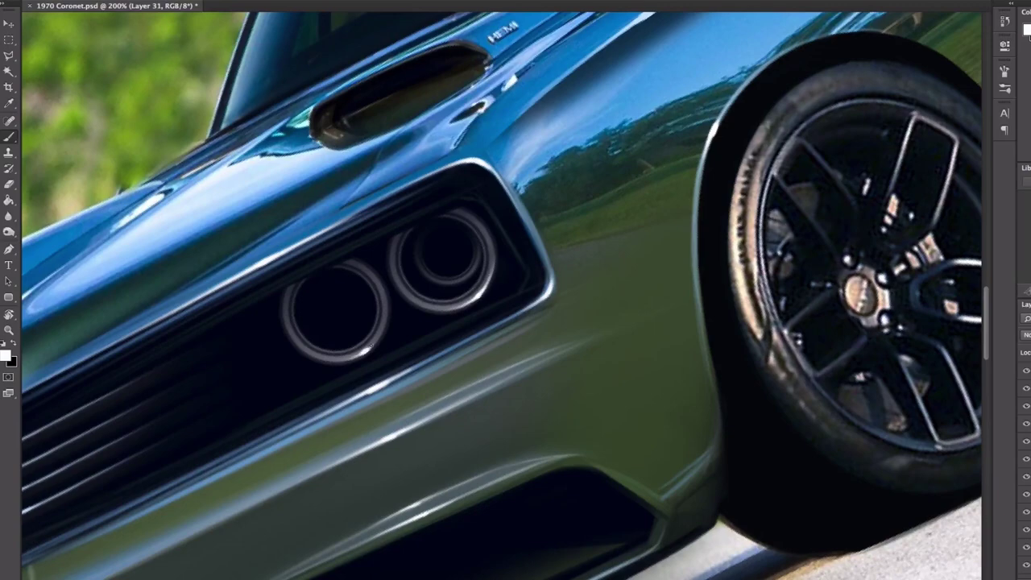
Step: Paint white highlights on the far-side headlight rings and return the canvas to its upright overview
key(super+minus)
key(super+minus)
key(super+minus)
scroll(313, 395, up, 4)
drag(414, 358, 438, 347)
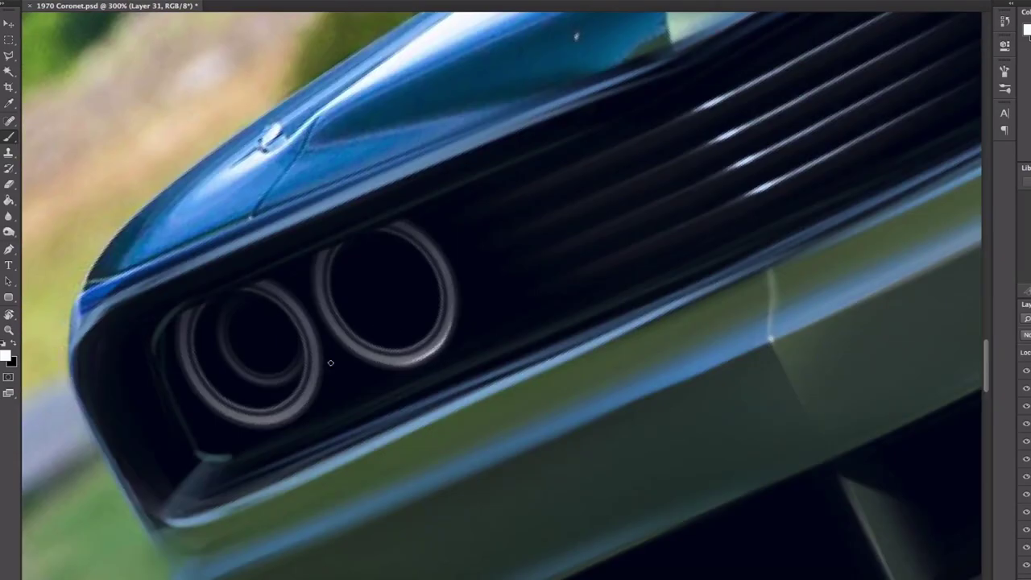
key(super+minus)
key(super+minus)
key(super+minus)
key(super+minus)
key(r)
key(Escape)
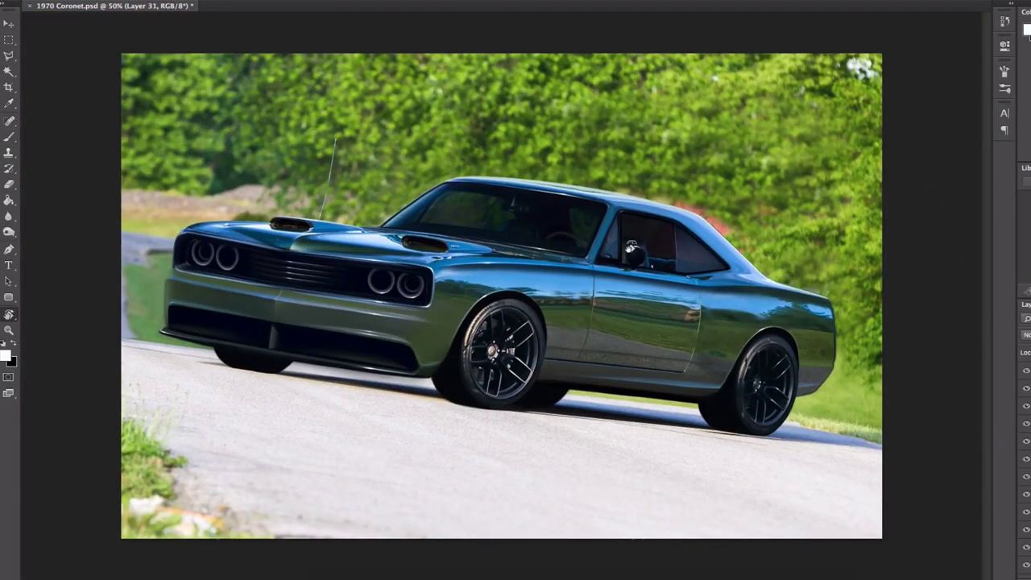
Step: Paint a thin panel seam in a sampled dark green from the grille's lower corner to the front wheel arch
key(super+plus)
key(super+plus)
key(super+plus)
key(super+plus)
drag(963, 403, 739, 282)
alt+click(718, 196)
drag(210, 213, 776, 256)
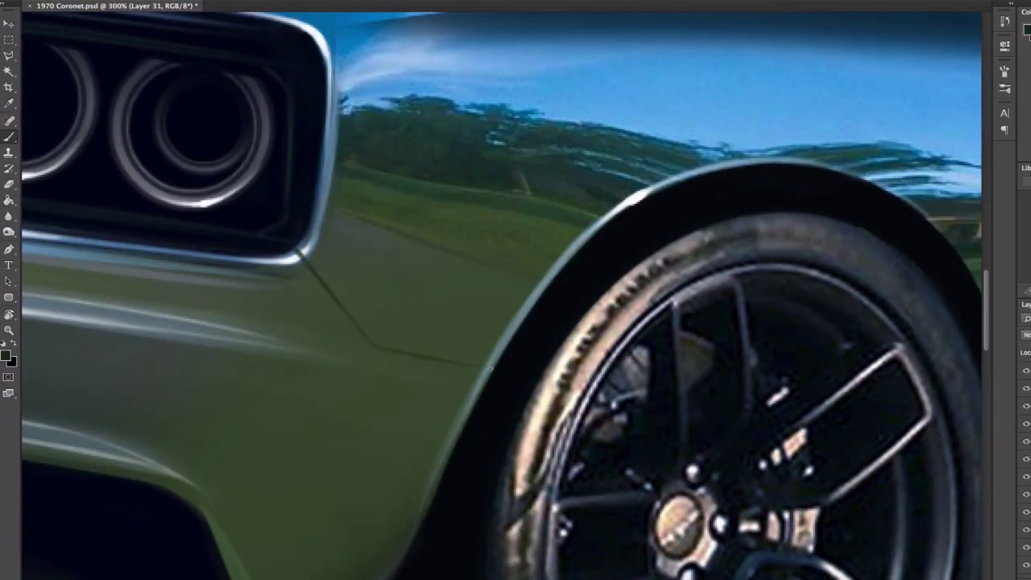
scroll(699, 340, down, 3)
scroll(577, 360, up, 2)
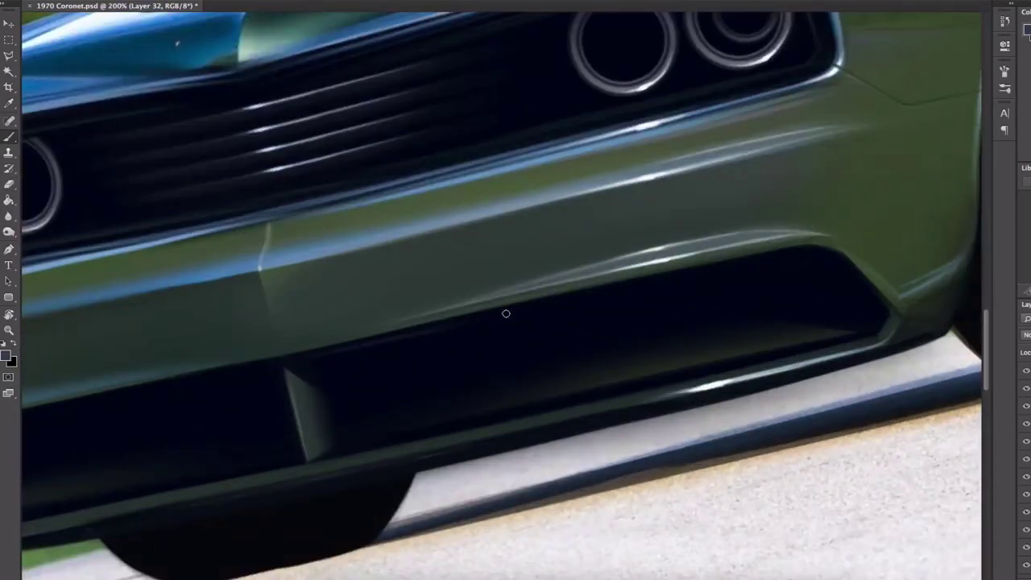
Step: Paint thin edge lines along the upper edges of both lower bumper intakes
drag(507, 311, 832, 260)
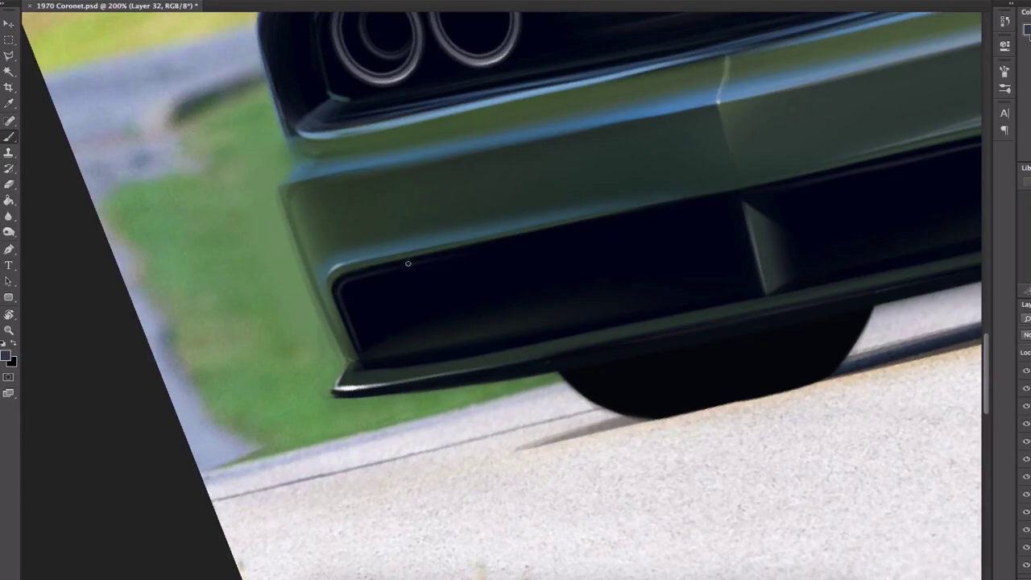
drag(408, 264, 711, 199)
drag(710, 199, 442, 268)
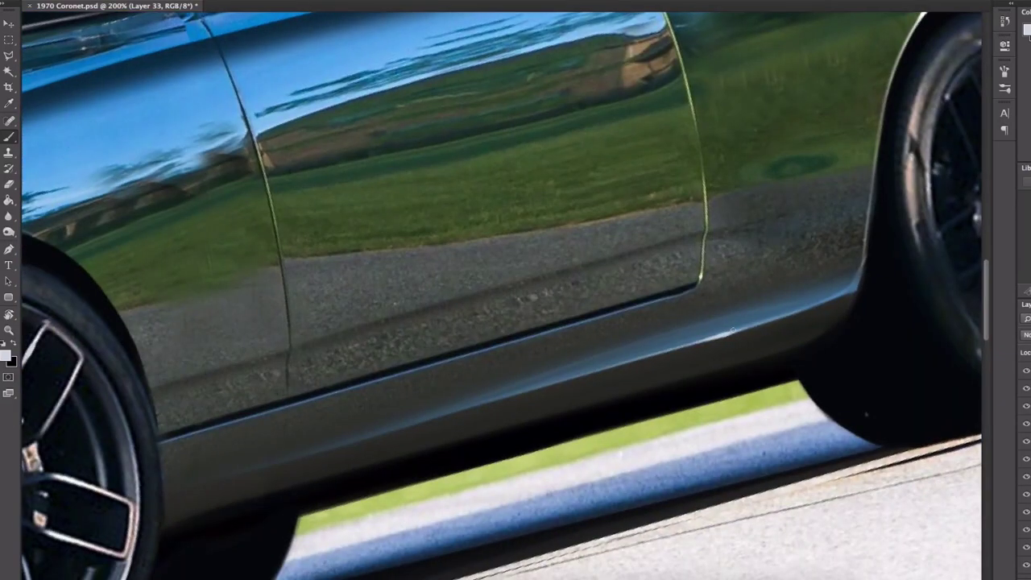
Step: Paint pale highlights along the rocker panel ahead of the rear wheel and return to the overview
drag(733, 329, 850, 282)
drag(754, 317, 806, 305)
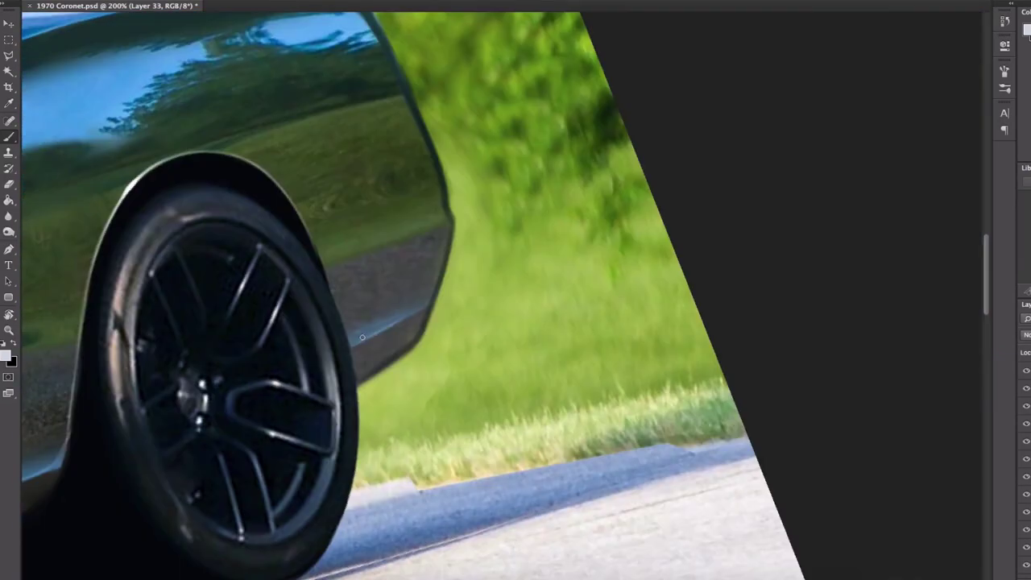
key(super+minus)
key(super+minus)
key(super+minus)
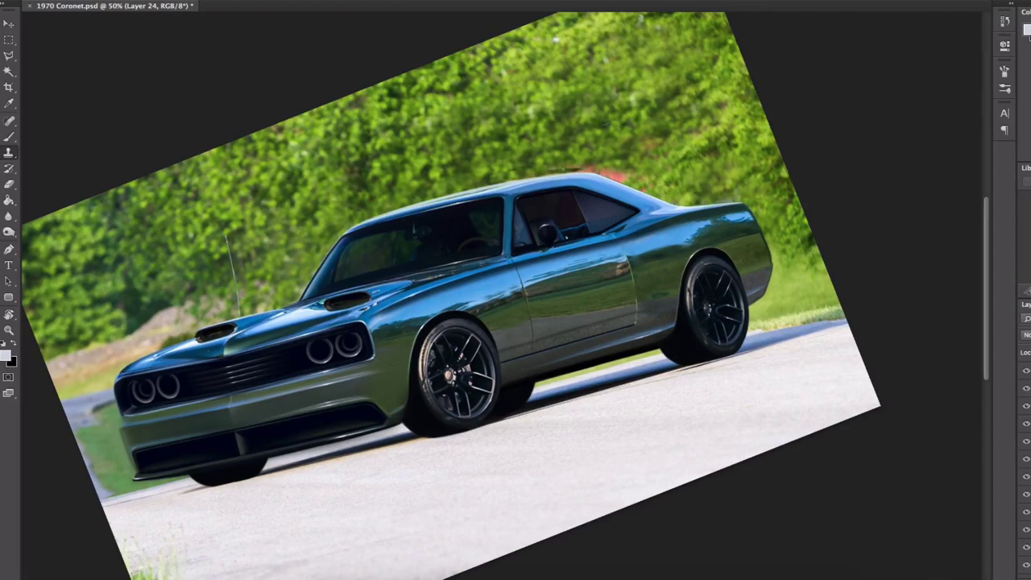
Step: Clone foliage over the red patch behind the roof and touch up the edge along the car's rear quarter
drag(599, 167, 637, 181)
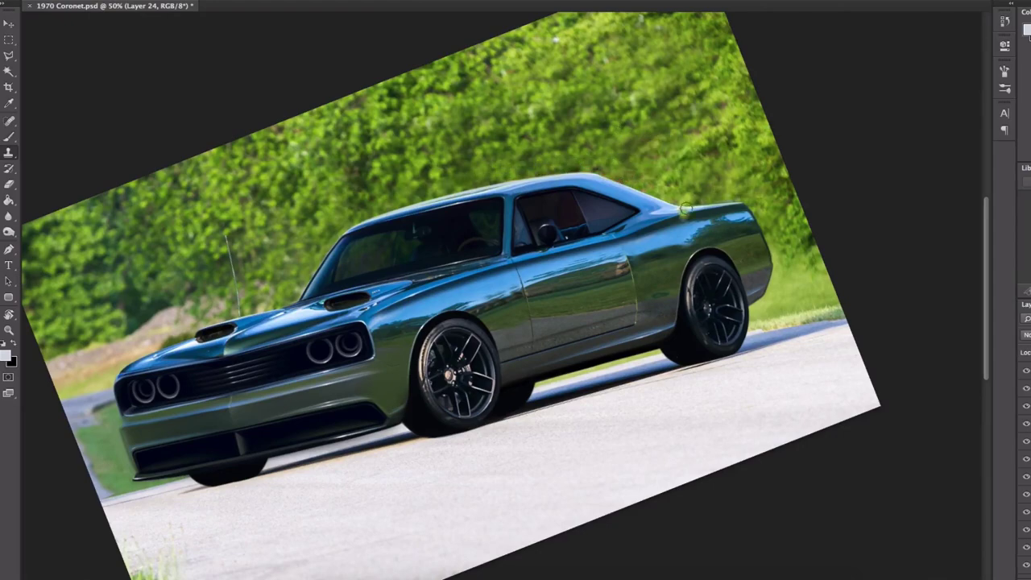
super+click(699, 229)
drag(387, 264, 546, 199)
drag(548, 212, 569, 192)
key(super+minus)
key(super+minus)
drag(269, 363, 445, 289)
key(ctrl+minus)
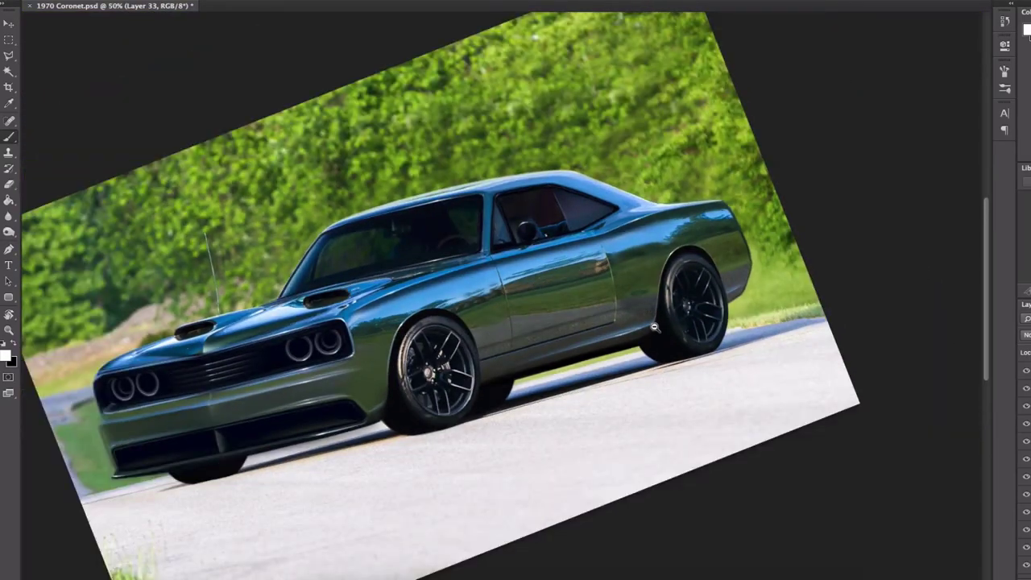
Step: Place a copy of the body-side reflection on the front bumper, change its blending mode and transform it to fit
key(super+j)
key(v)
drag(560, 303, 299, 392)
click(1027, 335)
click(1025, 390)
click(1026, 335)
click(1025, 440)
key(super+t)
drag(352, 373, 397, 356)
key(Return)
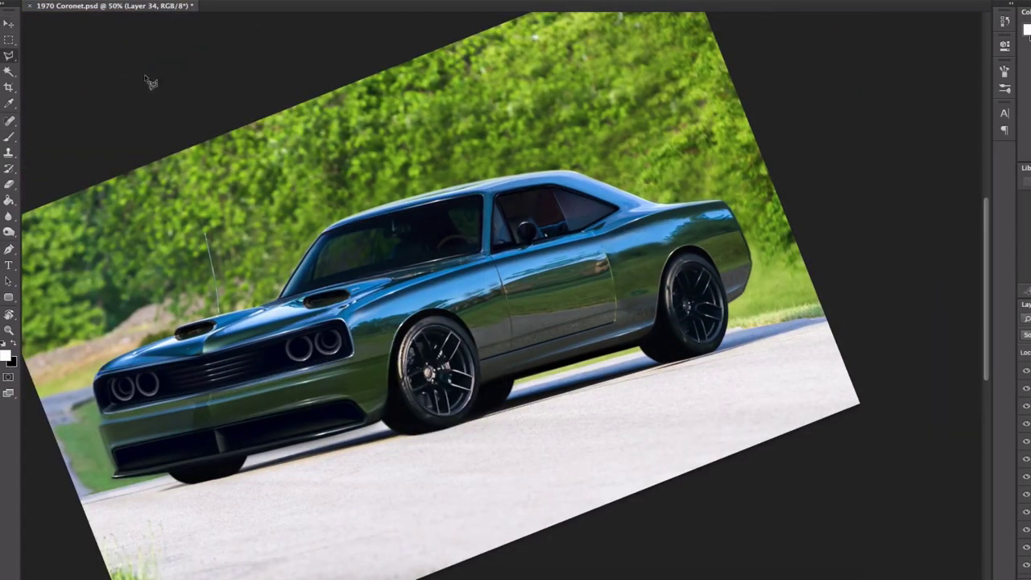
Step: Duplicate the side reflection for the bumper's far side, adjust its blending, and flip and reshape it to fit
key(super+j)
click(1027, 335)
click(1025, 494)
drag(516, 290, 161, 393)
key(super+t)
right_click(194, 374)
click(230, 444)
drag(422, 280, 432, 306)
key(Return)
Step: Erase the reflection's excess around the bumper and over the grass beside it, with the canvas upright
key(e)
right_click(451, 305)
drag(270, 319, 347, 344)
right_click(491, 303)
super+click(395, 299)
key(Escape)
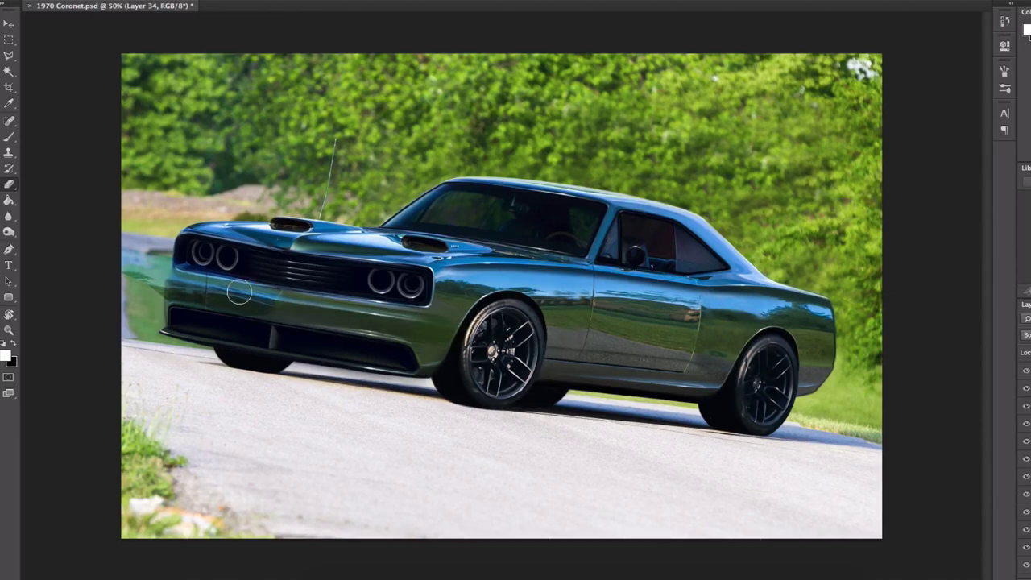
drag(133, 262, 158, 291)
super+click(252, 310)
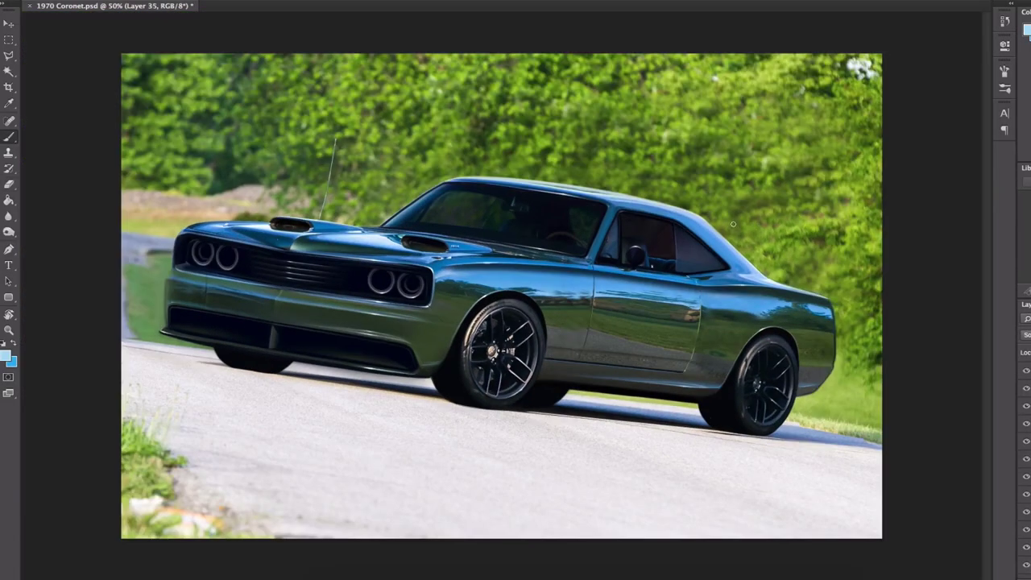
Step: Paste a merged copy of the whole image as a new layer and clone foliage over the antenna
key(m)
drag(122, 54, 882, 538)
key(super+shift+c)
key(super+v)
key(s)
alt+click(344, 151)
drag(335, 138, 323, 206)
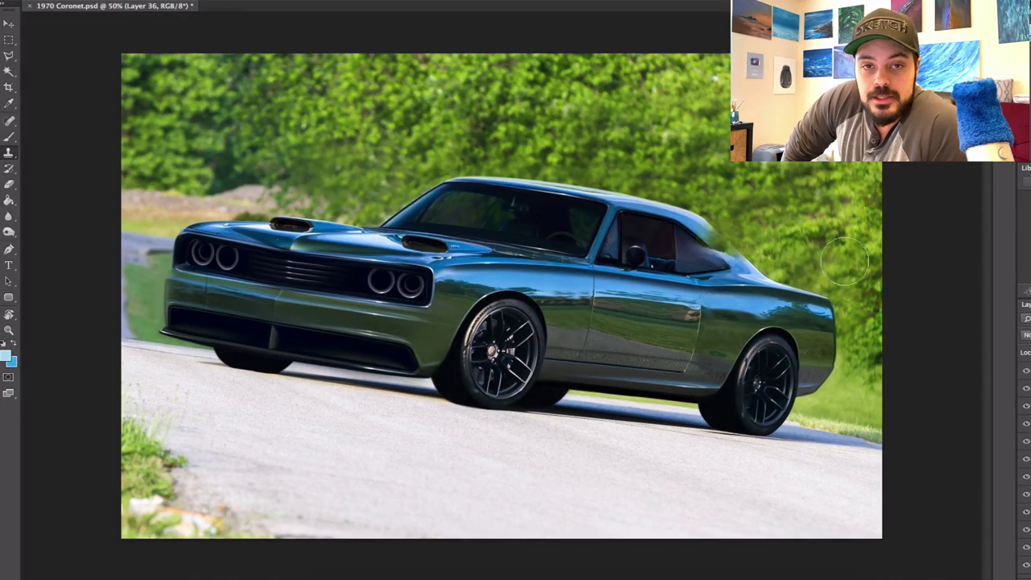
click(1030, 459)
key(super+u)
key(Escape)
click(1030, 371)
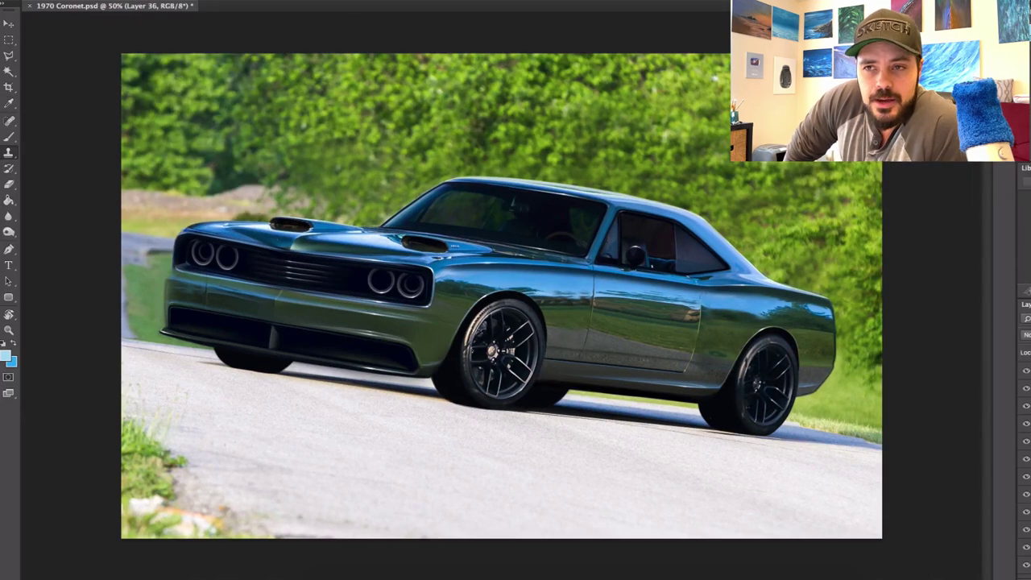
Step: Lighten the lower door and rear quarter of the body with the Dodge tool
click(9, 232)
click(58, 228)
mouse_move(665, 319)
mouse_down()
mouse_move(490, 279)
mouse_move(798, 361)
mouse_up()
Step: Darken the lower bumper, wheels and underside with the Burn tool and compare the layer on and off
click(9, 232)
click(58, 241)
drag(299, 335, 357, 349)
key(bracketleft)
drag(694, 410, 639, 410)
drag(515, 317, 478, 351)
drag(771, 350, 751, 372)
drag(189, 299, 322, 315)
click(1027, 371)
click(1028, 372)
Step: Set the new layer to Overlay, brush broad soft tones over the car and compare the result on and off
click(1028, 335)
click(1029, 467)
alt+super+click(723, 360)
key(ctrl+minus)
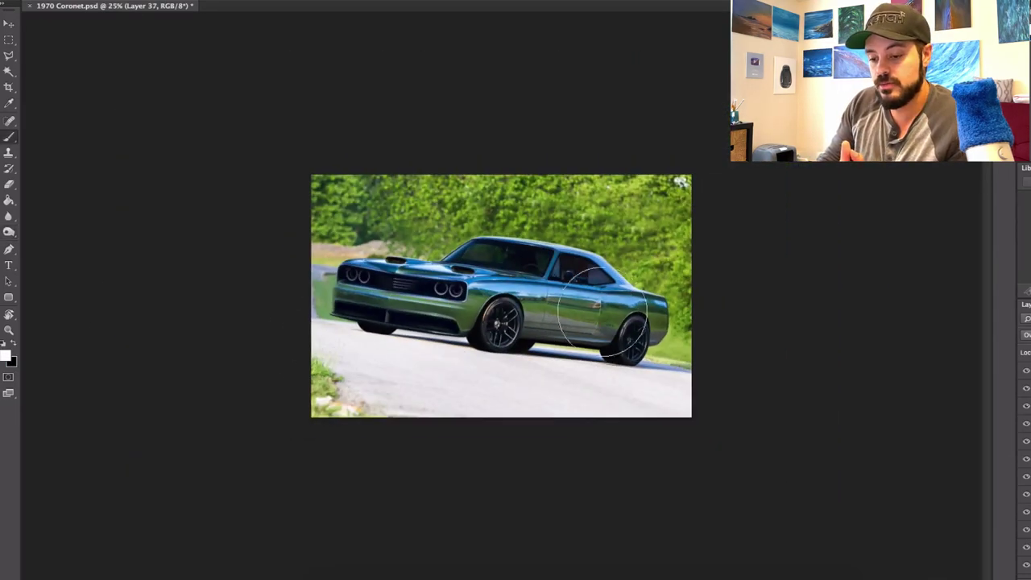
key(ctrl+plus)
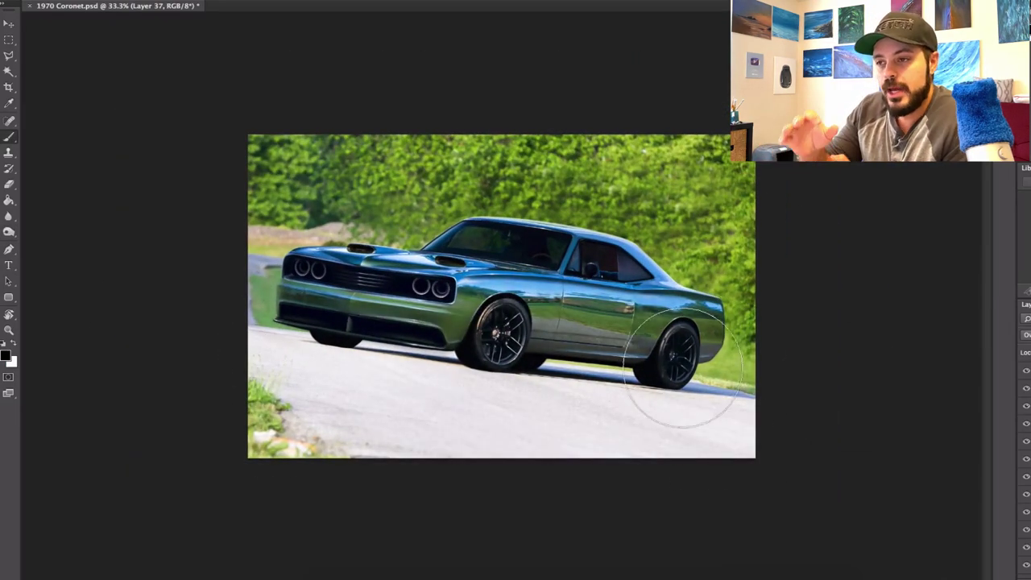
key(super+plus)
click(1028, 373)
click(1028, 373)
Step: Duplicate the merged retouched layer, desaturate it and erase it over the car and nearby foliage to mute the surroundings
right_click(1030, 386)
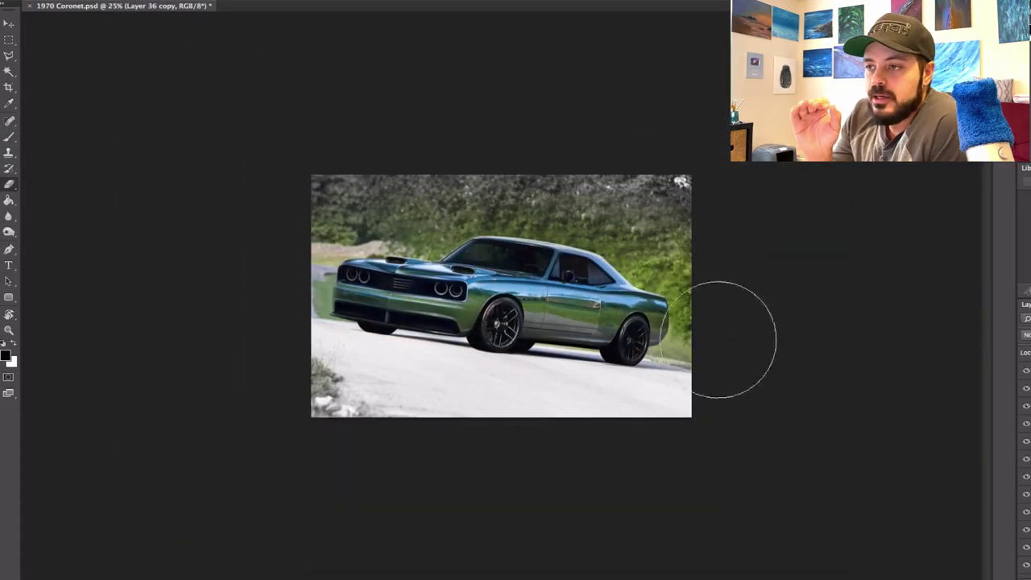
key(ctrl+plus)
key(ctrl+plus)
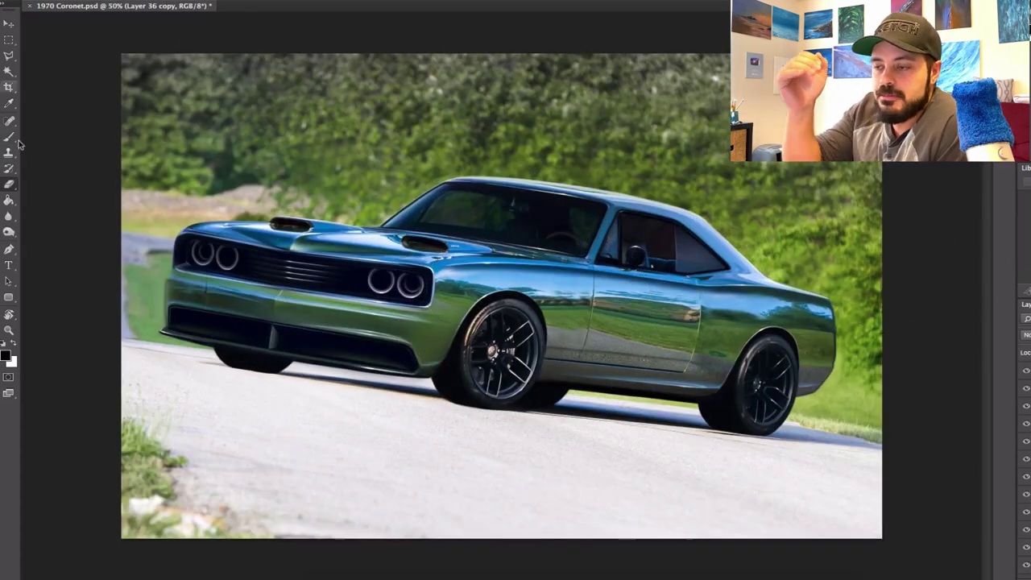
Step: Add a dark far-side door mirror at the windshield's base using a small elliptical selection
click(9, 40)
click(65, 51)
key(super+plus)
key(super+plus)
drag(371, 196, 394, 217)
key(b)
right_click(605, 240)
Step: Write a black signature with a hard brush and transform it into place behind the front wheel
key(super+minus)
key(ctrl+minus)
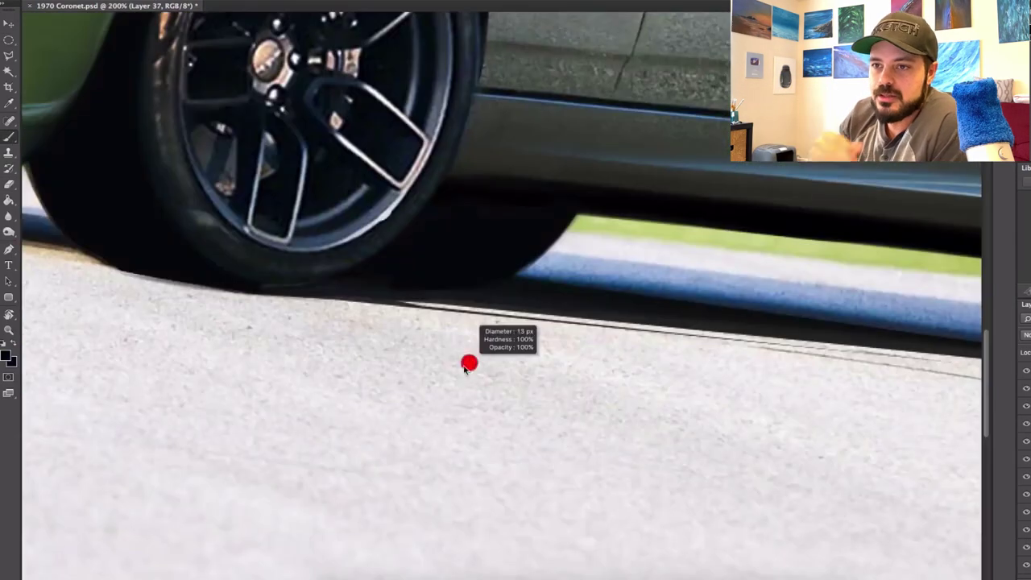
mouse_move(322, 415)
mouse_down()
mouse_move(483, 342)
mouse_move(406, 446)
mouse_up()
key(ctrl+t)
drag(402, 332, 660, 251)
key(Return)
key(super+minus)
key(super+minus)
key(super+minus)
key(super+plus)
Step: Paint sampled green across the upper part of both lower bumper intakes and erase the excess on the near side
alt+click(711, 327)
drag(592, 341, 483, 314)
drag(464, 314, 343, 288)
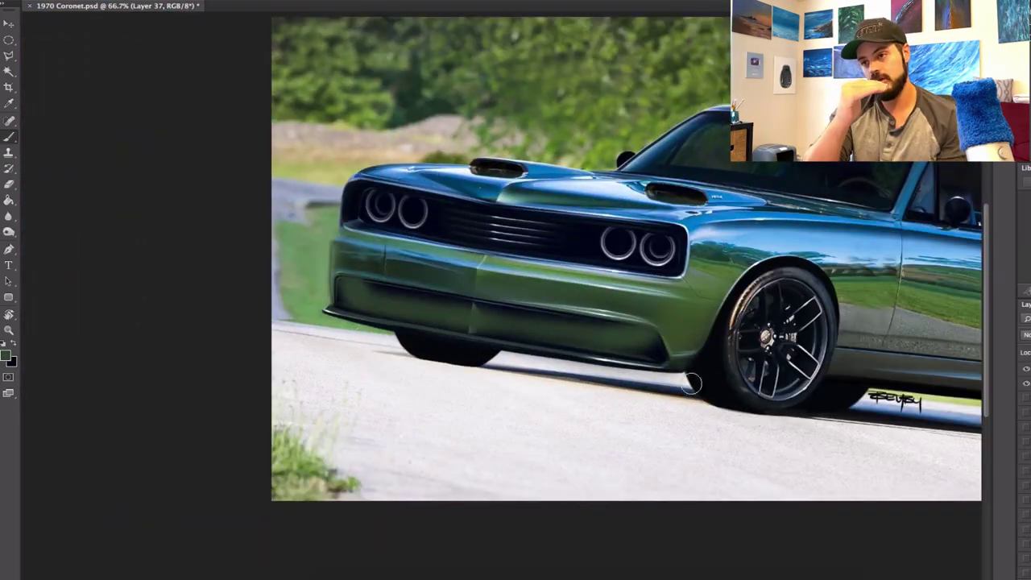
key(e)
right_click(660, 374)
drag(649, 356, 598, 349)
Step: Erase the green shading in the far-side intake into a crisp angled edge with the canvas rotated
key(r)
drag(616, 352, 629, 284)
mouse_move(363, 377)
mouse_down()
mouse_move(396, 384)
mouse_move(616, 293)
mouse_up()
super+click(383, 389)
super+click(383, 389)
alt+click(383, 387)
click(675, 171)
drag(709, 212, 682, 213)
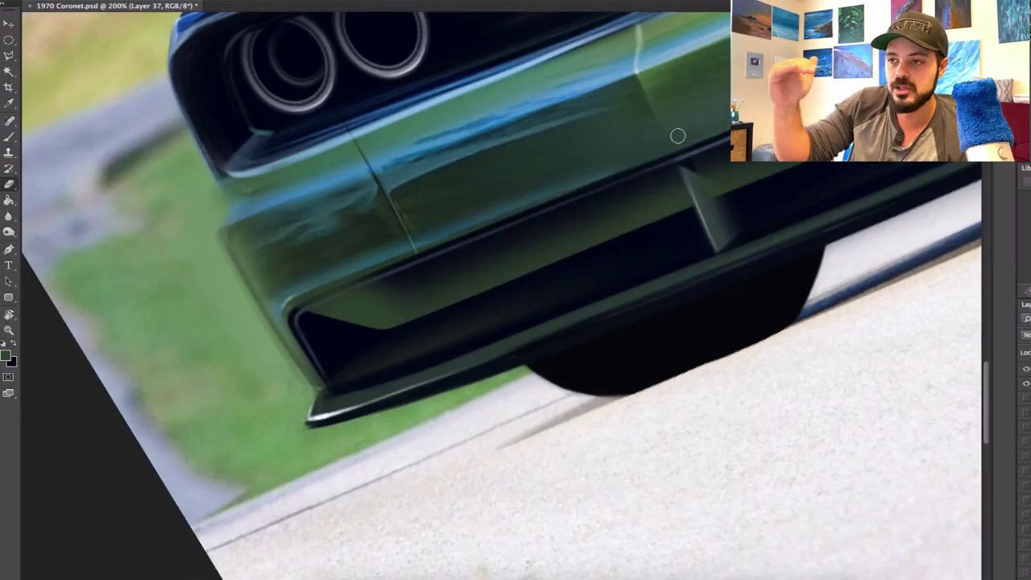
Step: Refine the green shading's edges across the near-side and far-side intakes and bring the canvas back upright
alt+click(757, 276)
alt+click(757, 276)
mouse_move(680, 262)
mouse_down()
mouse_move(825, 202)
mouse_move(838, 212)
mouse_up()
drag(834, 203, 523, 325)
key(r)
key(Escape)
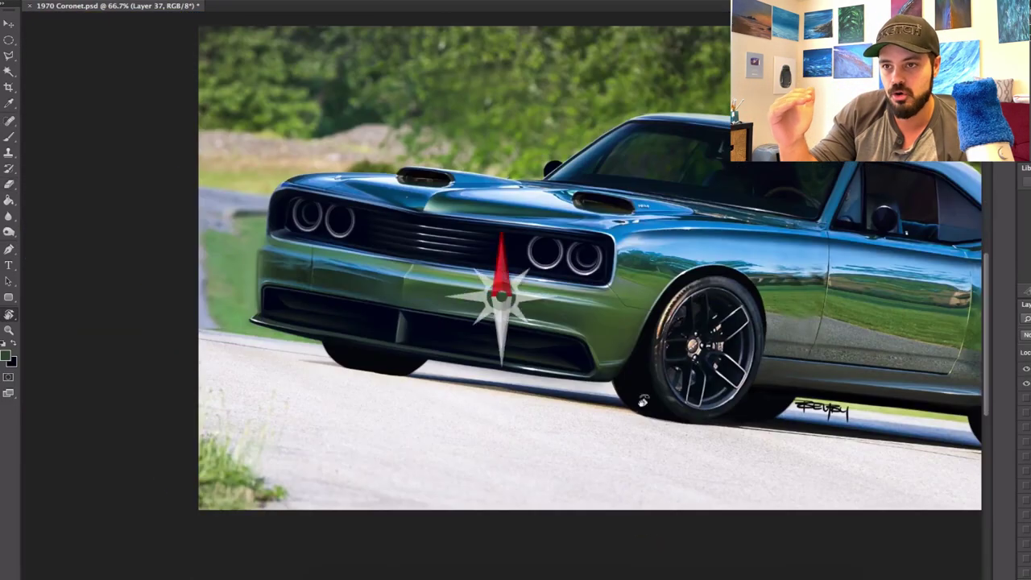
super+click(289, 295)
super+click(289, 295)
alt+click(730, 382)
alt+click(730, 382)
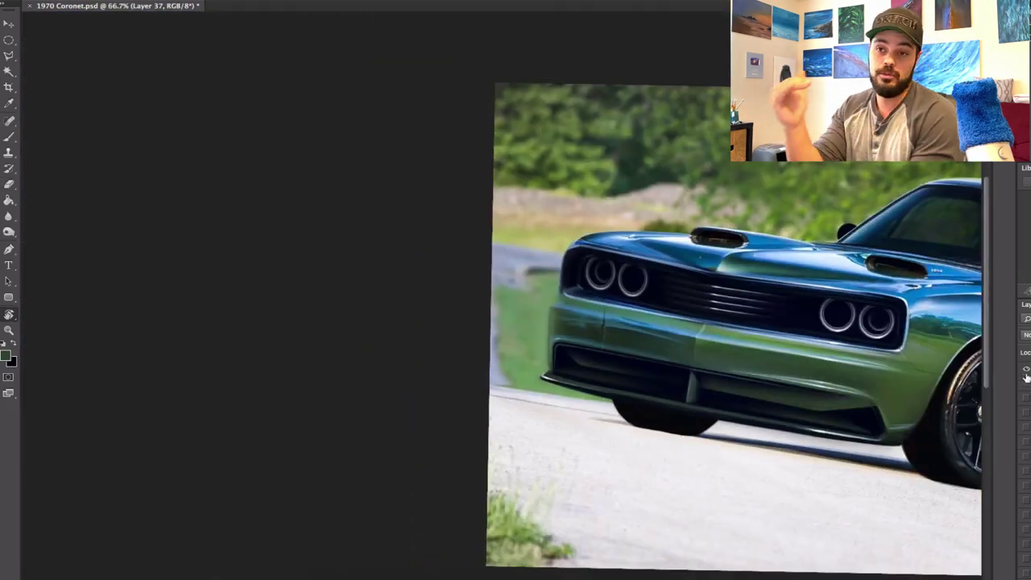
Step: Hide the upper retouching layers and erase the copied reflection and its seam from the bumper's far side
drag(1026, 370, 1027, 387)
click(1027, 387)
drag(596, 327, 347, 330)
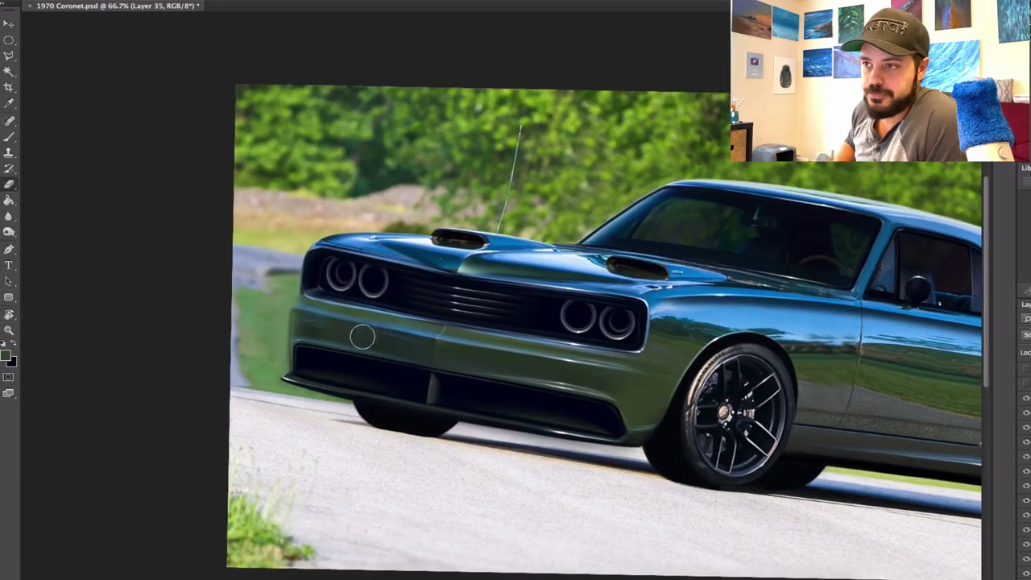
scroll(350, 319, down, 2)
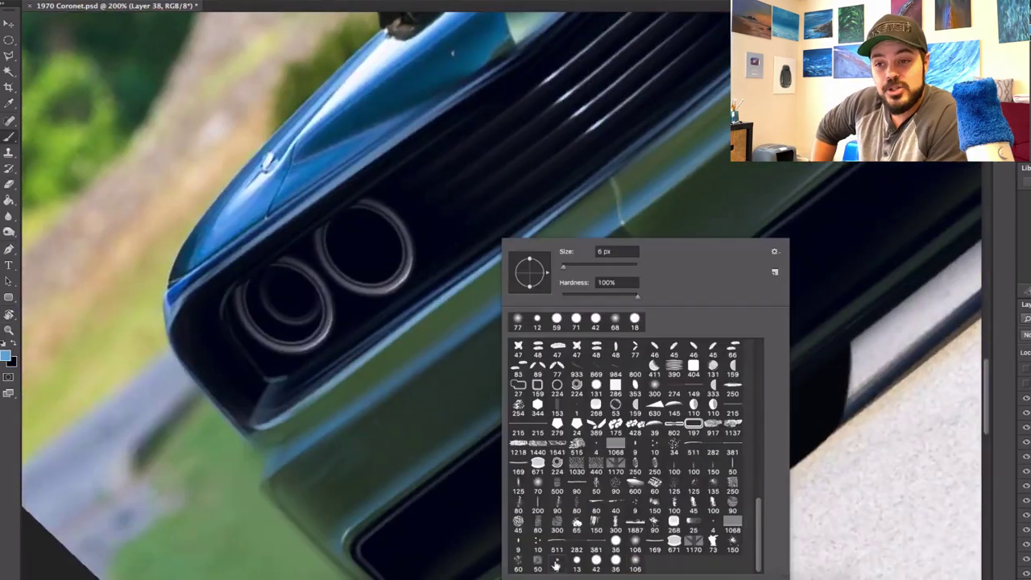
Step: Paint a fine sampled blue reflection along the far side of the bumper below the grille on a new layer
alt+click(326, 425)
drag(272, 473, 520, 293)
key(super+minus)
key(super+minus)
key(super+minus)
drag(685, 221, 701, 439)
Step: Erase the excess of the bumper's painted reflection and show the hidden retouching layers again
key(super+equal)
key(e)
drag(621, 345, 460, 386)
click(1027, 383)
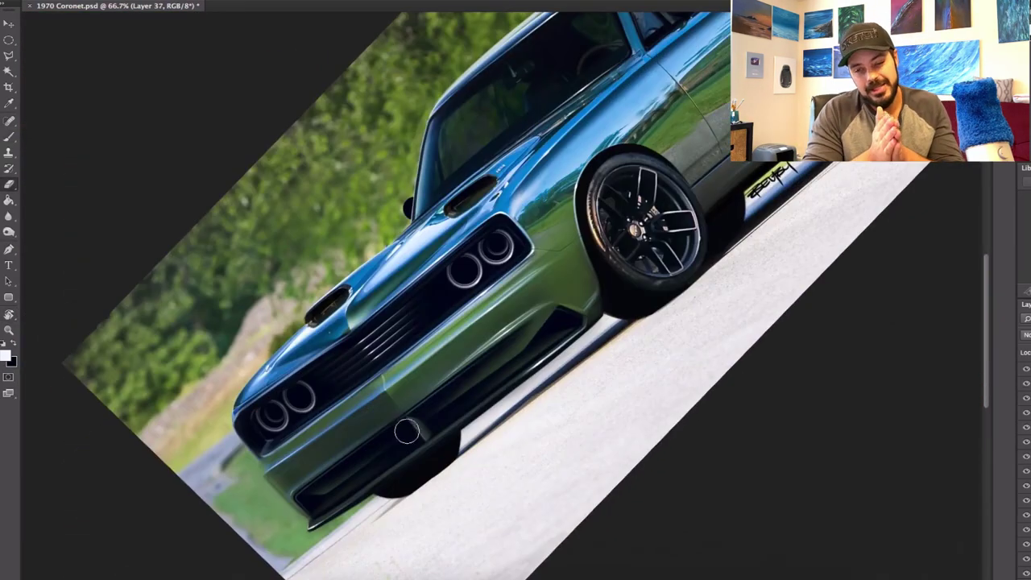
Step: Trim the shading in the lower intakes and paint white highlights along the intake and splitter edges
drag(407, 431, 546, 311)
key(b)
key(super+equal)
key(super+equal)
drag(571, 423, 641, 340)
drag(241, 515, 669, 117)
drag(413, 433, 444, 416)
Step: Crop the image to a wider format, trimming the foliage above and pavement below, with the canvas upright
key(super+minus)
key(super+minus)
click(116, 2)
key(r)
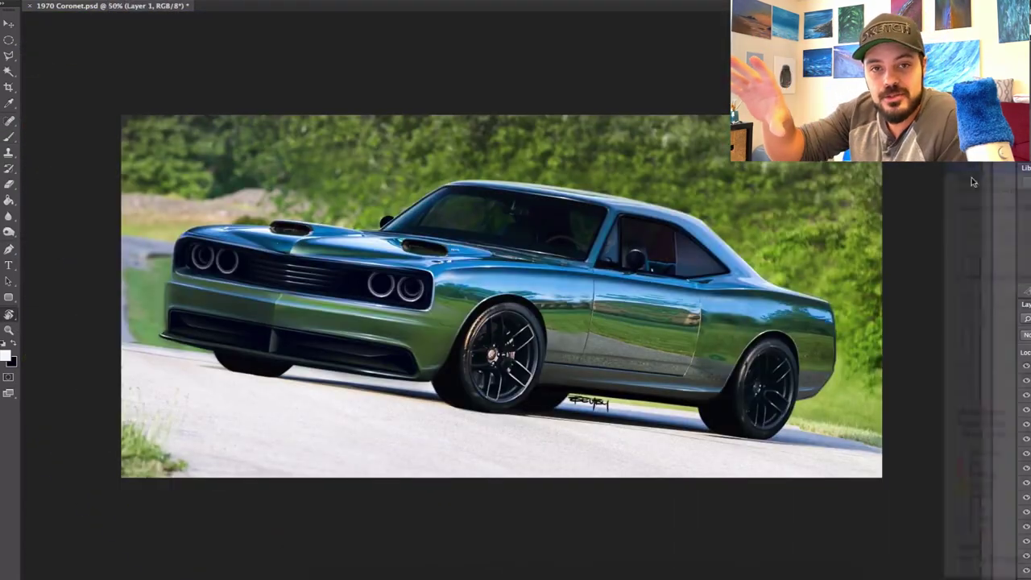
key(ctrl+minus)
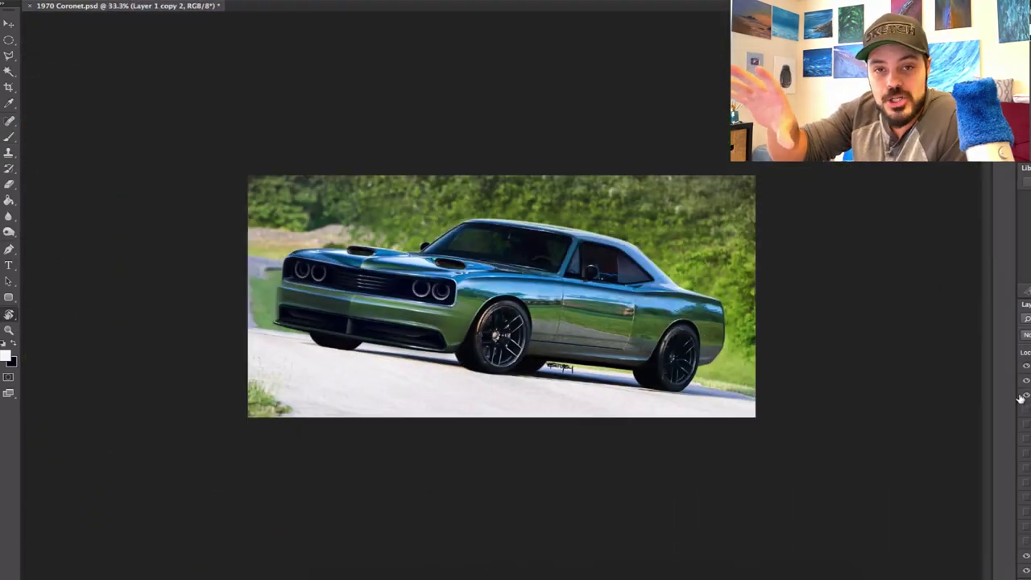